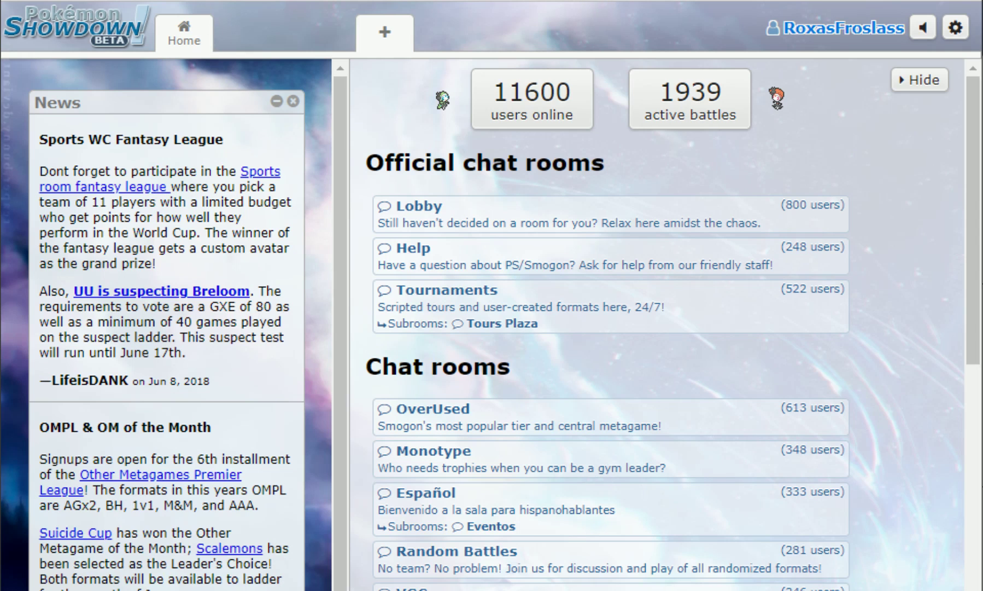
Open the Untitled 2 Anything Goes team in the Teambuilder
scroll(167, 329, "down", 3)
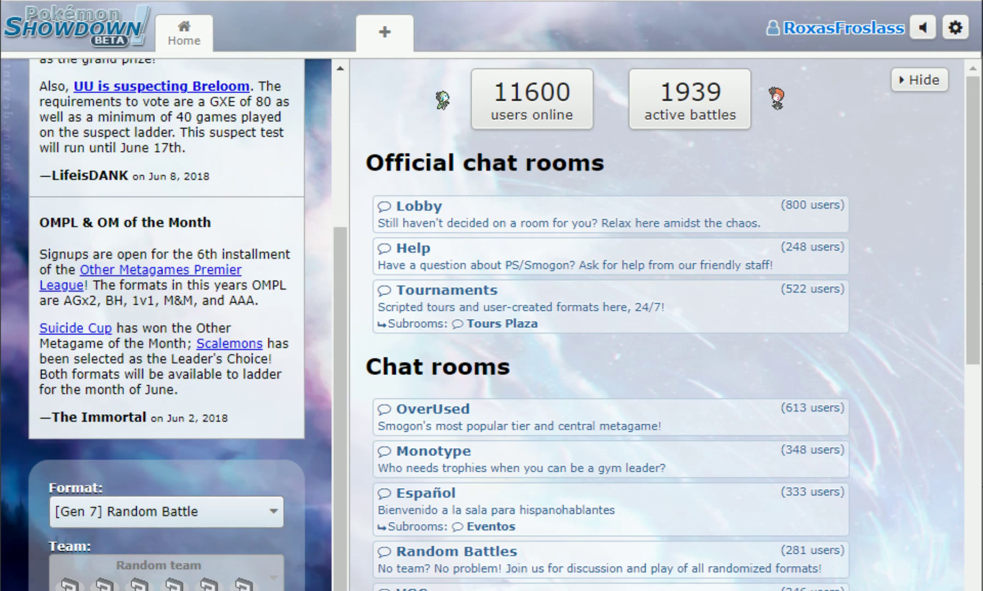
left_click(254, 385)
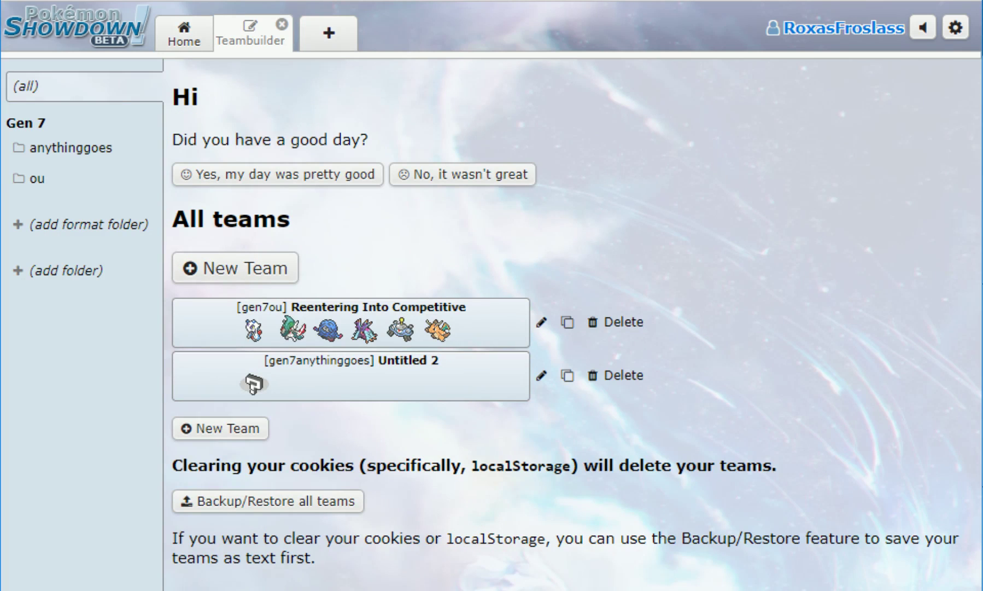
left_click(372, 385)
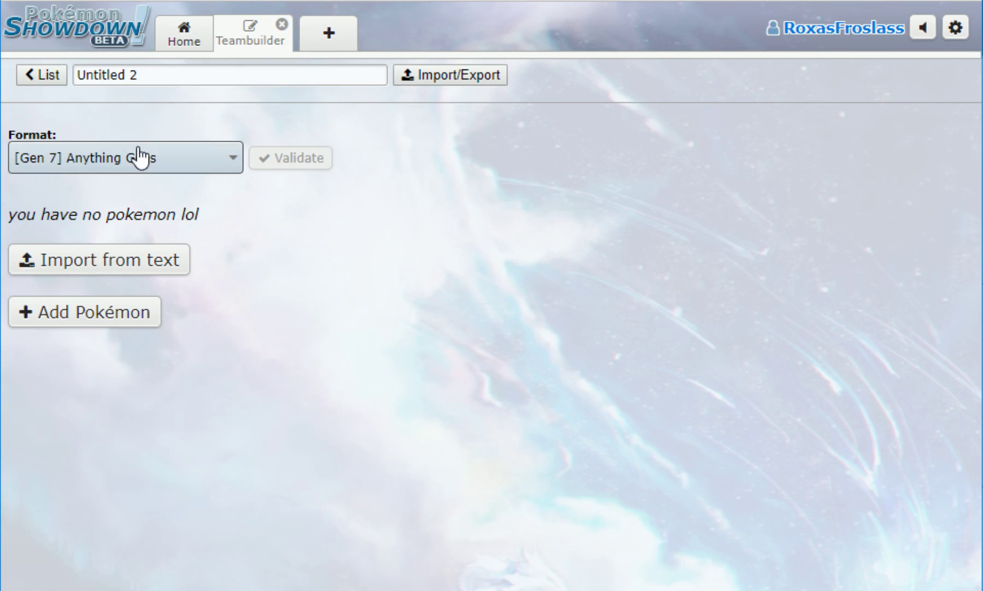
Rename the team as Request and start adding its first Pokémon
left_click_drag(162, 79, 5, 71)
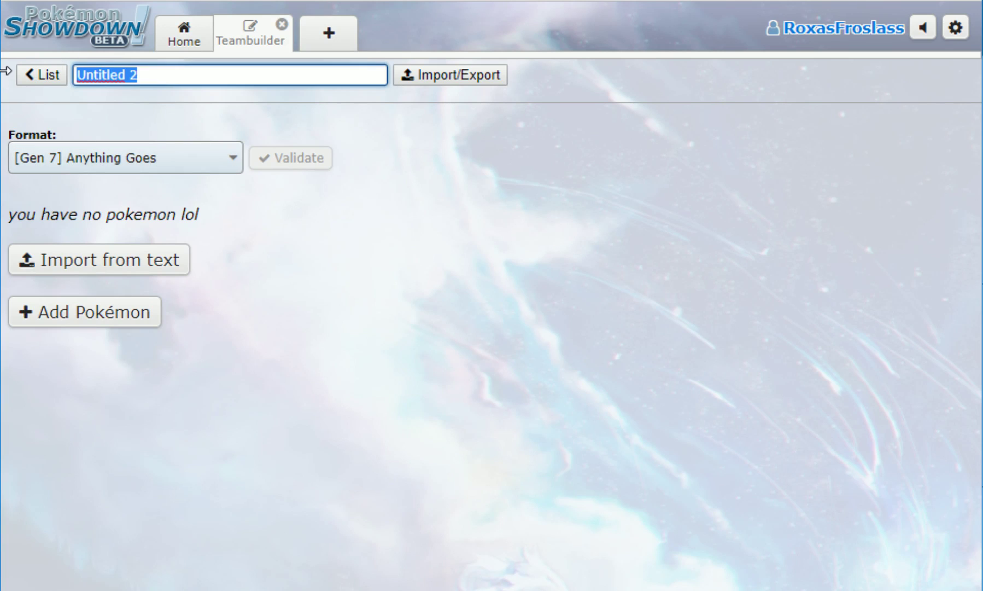
type("Re")
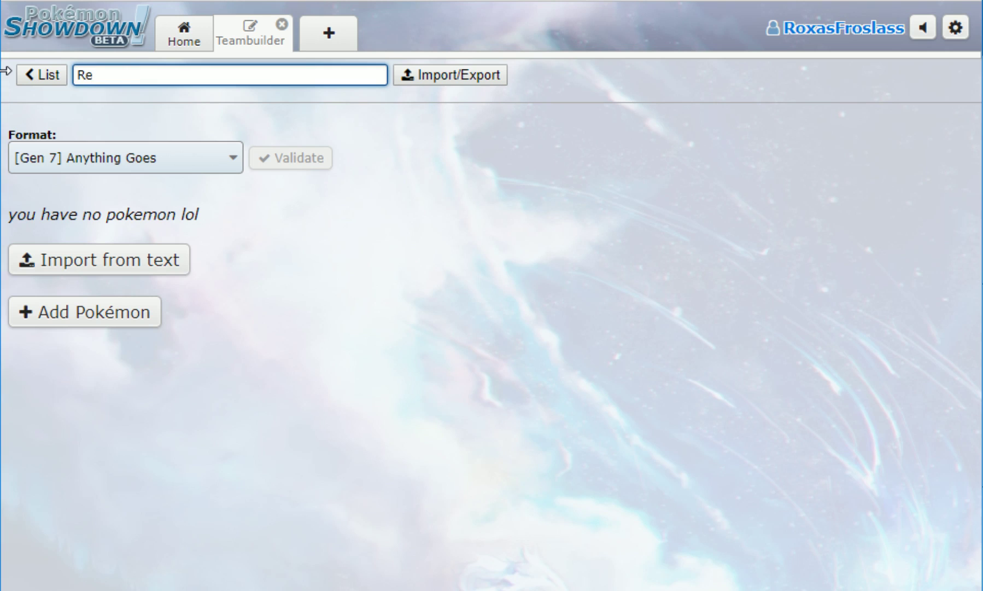
type("ques5")
key("BackSpace")
type("t")
left_click(512, 295)
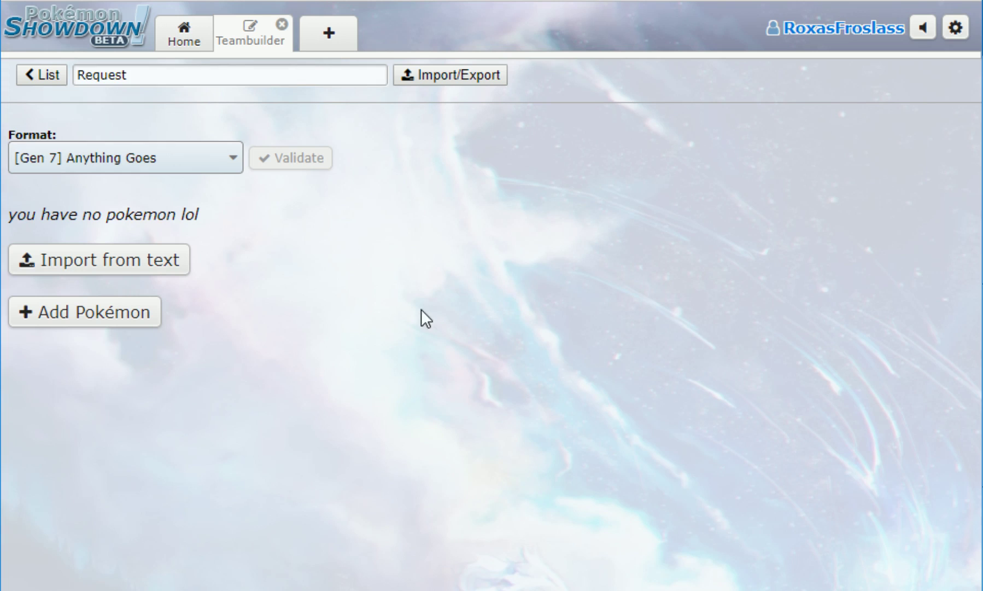
left_click(121, 318)
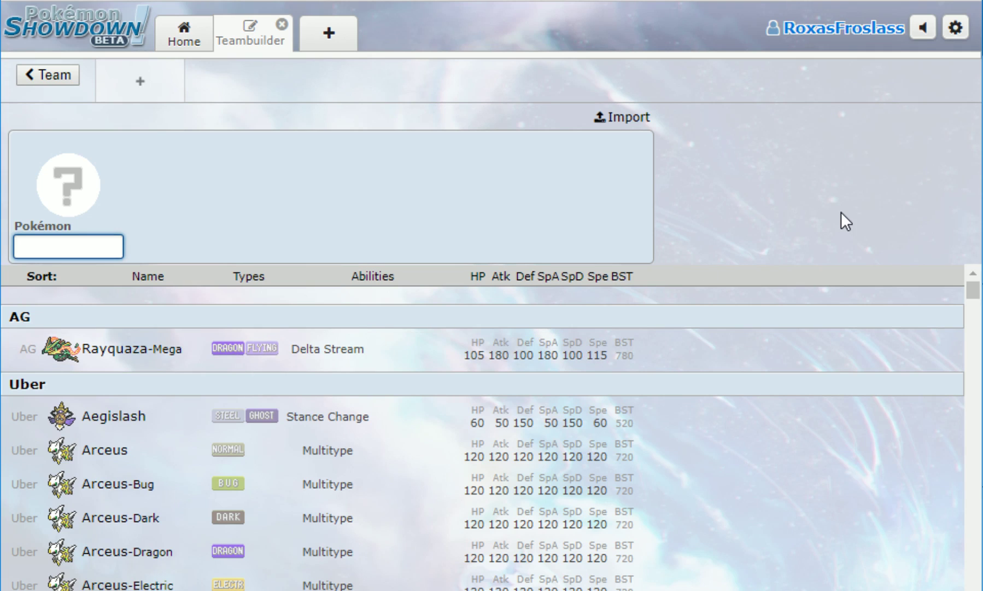
Look through the AG and Uber tier Pokémon available for the team, with their types, abilities and base stats
scroll(829, 535, "down", 6)
scroll(481, 427, "down", 4)
scroll(482, 426, "down", 8)
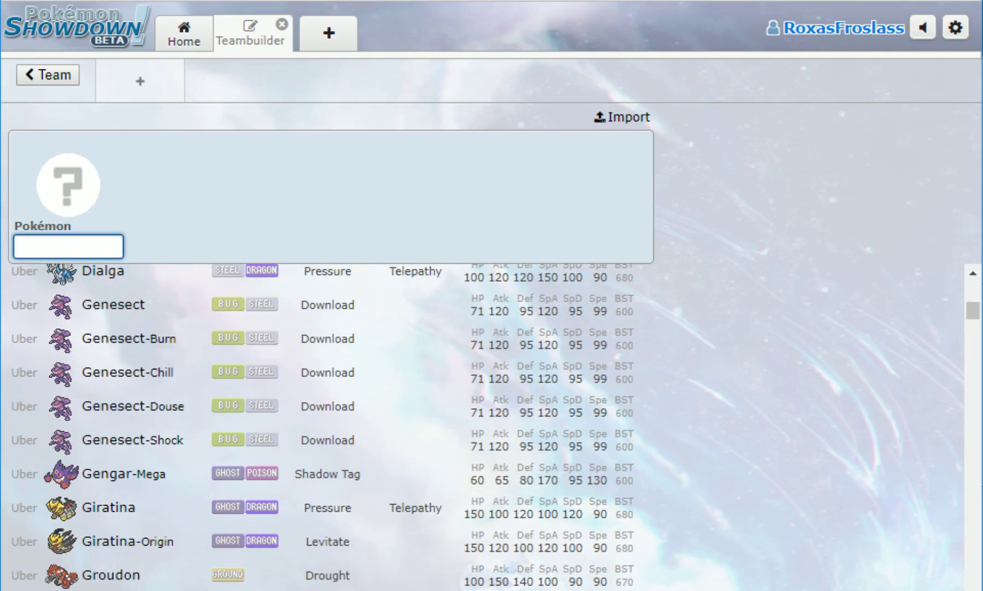
scroll(482, 426, "up", 18)
scroll(481, 426, "down", 14)
scroll(482, 426, "down", 5)
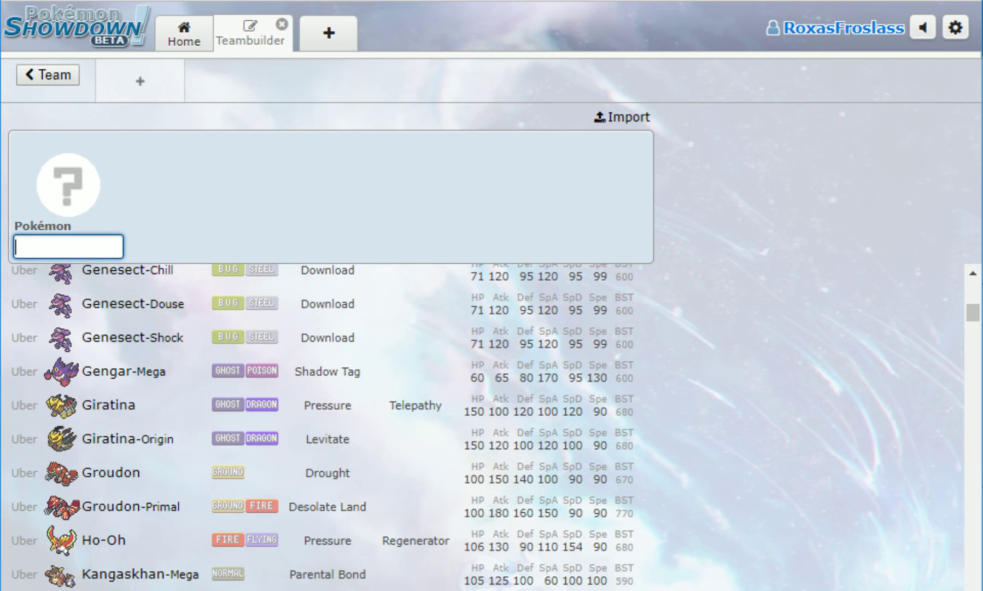
scroll(322, 426, "down", 2)
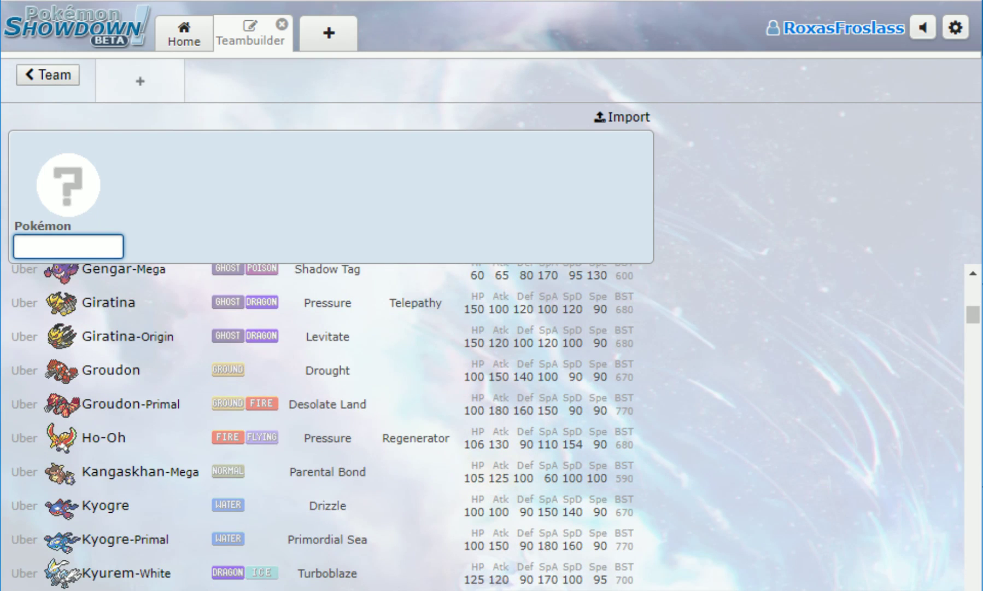
scroll(323, 426, "down", 2)
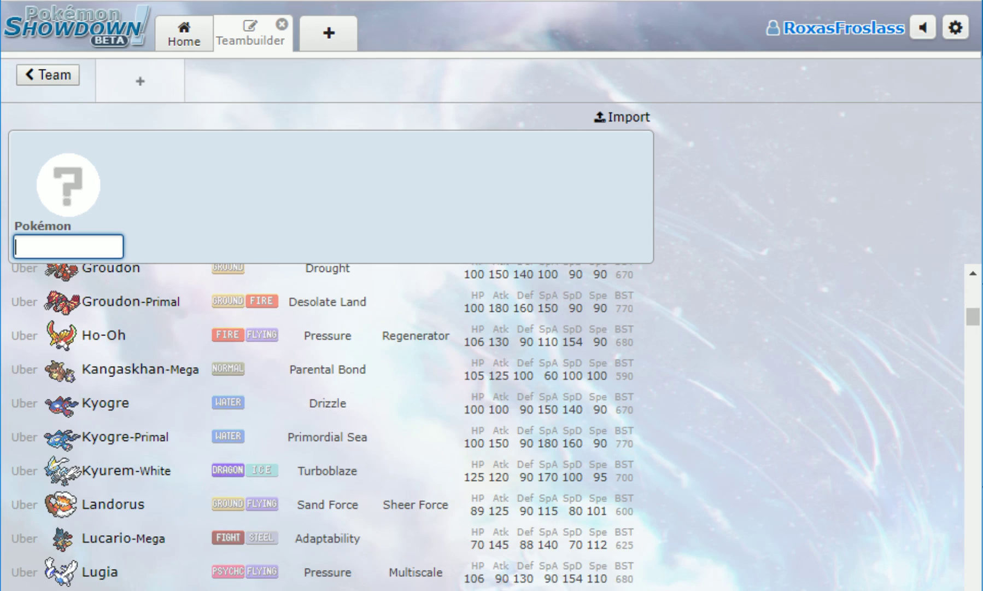
scroll(328, 427, "down", 2)
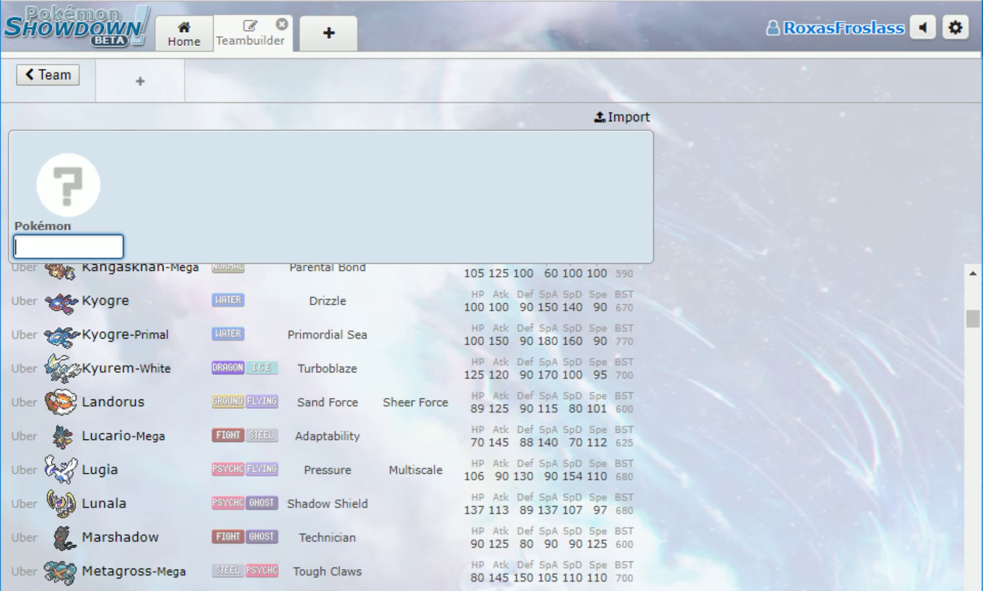
scroll(328, 426, "down", 2)
scroll(328, 427, "down", 2)
scroll(328, 427, "down", 2)
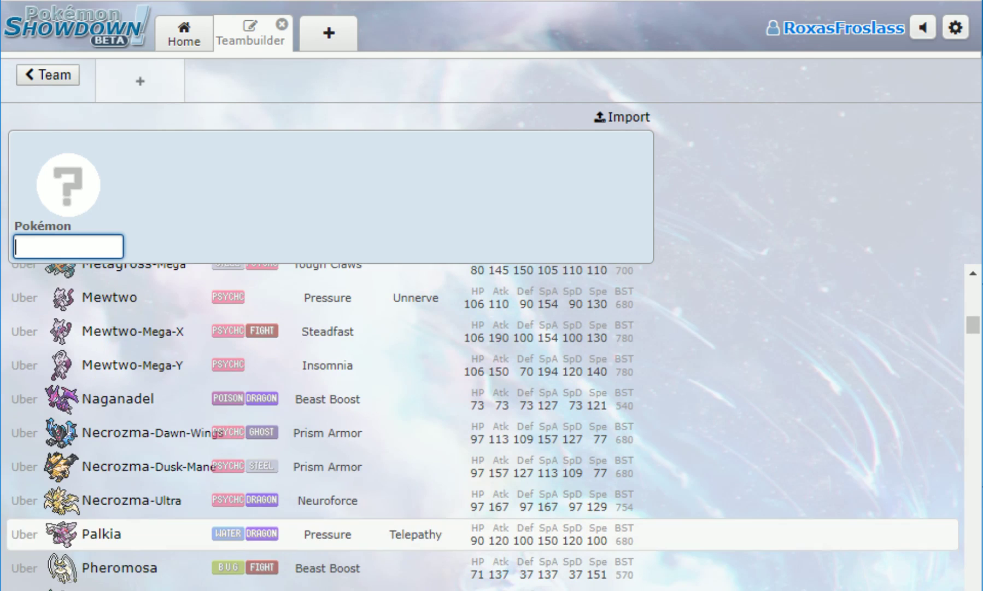
scroll(328, 427, "down", 4)
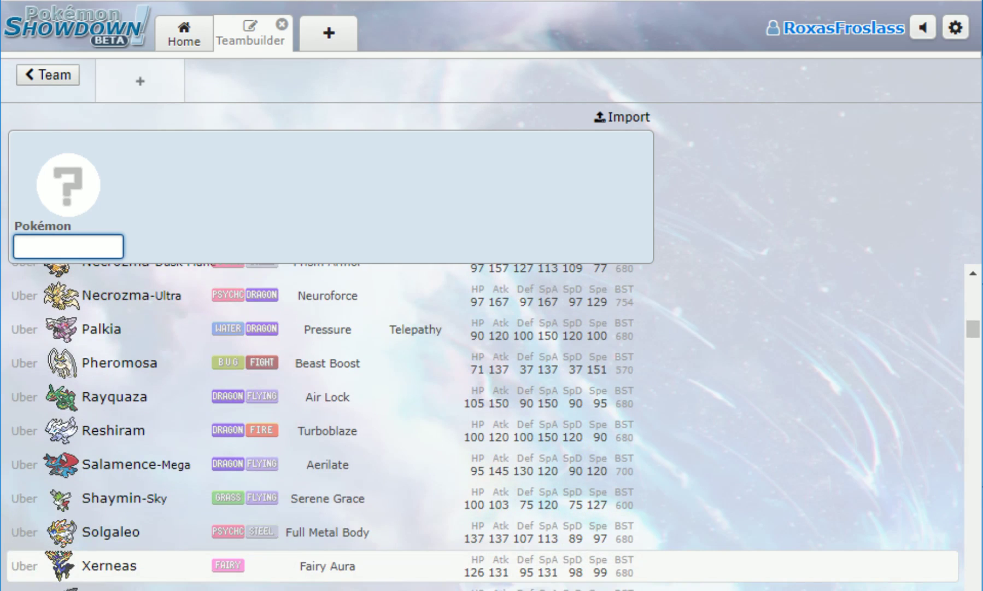
scroll(328, 427, "up", 4)
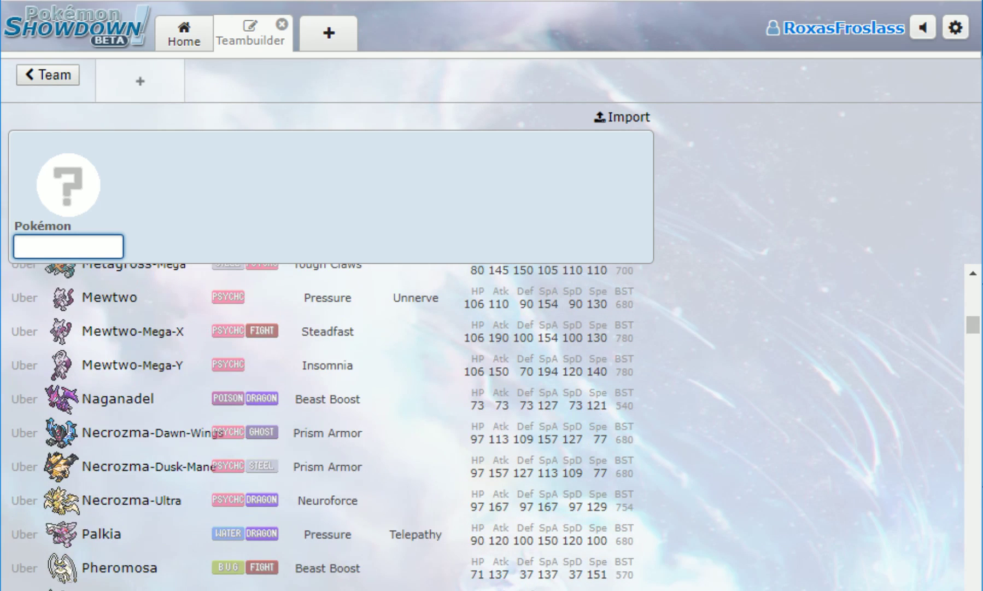
scroll(328, 426, "up", 2)
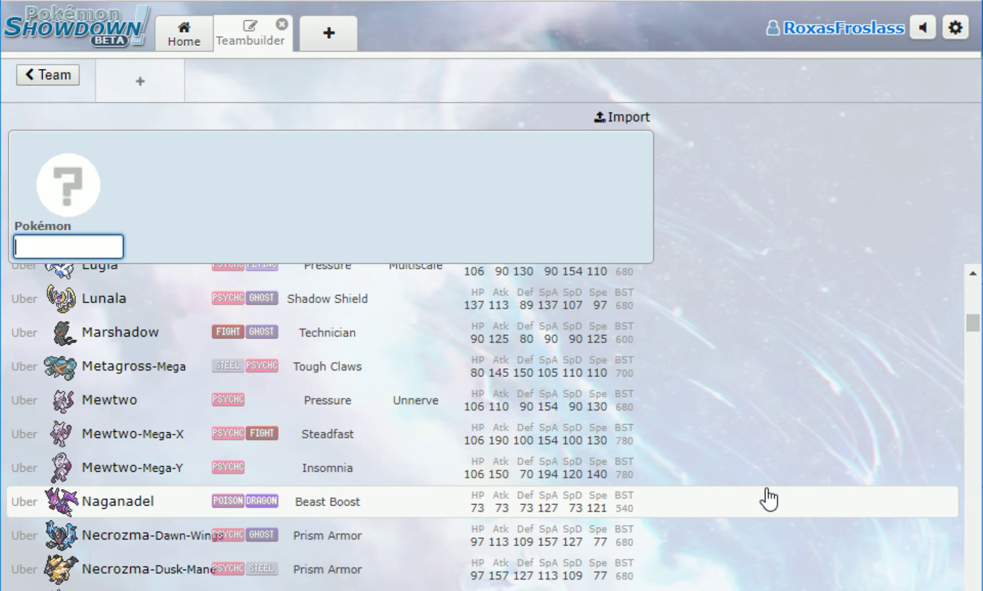
scroll(768, 499, "up", 2)
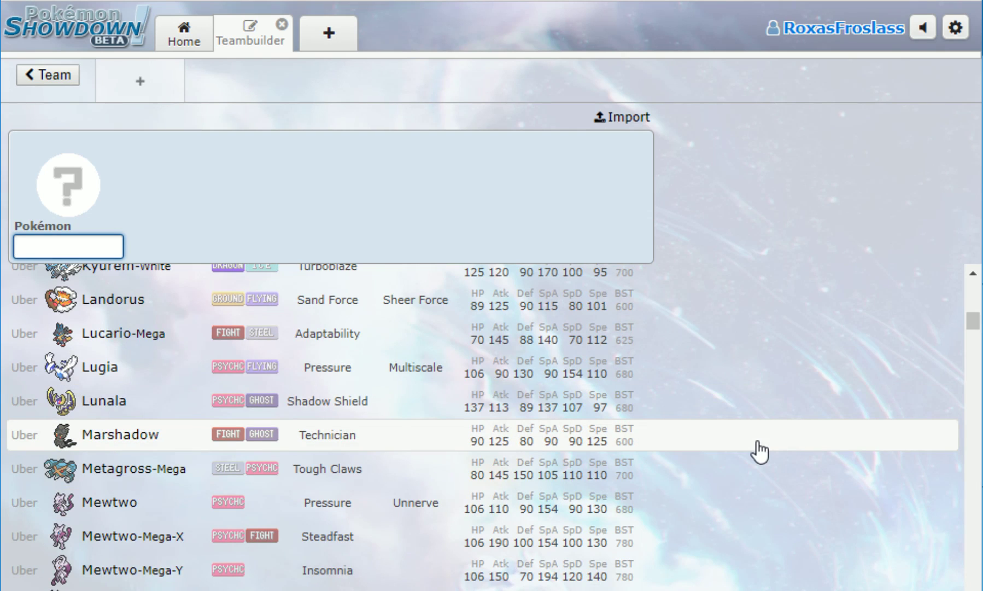
scroll(761, 451, "up", 3)
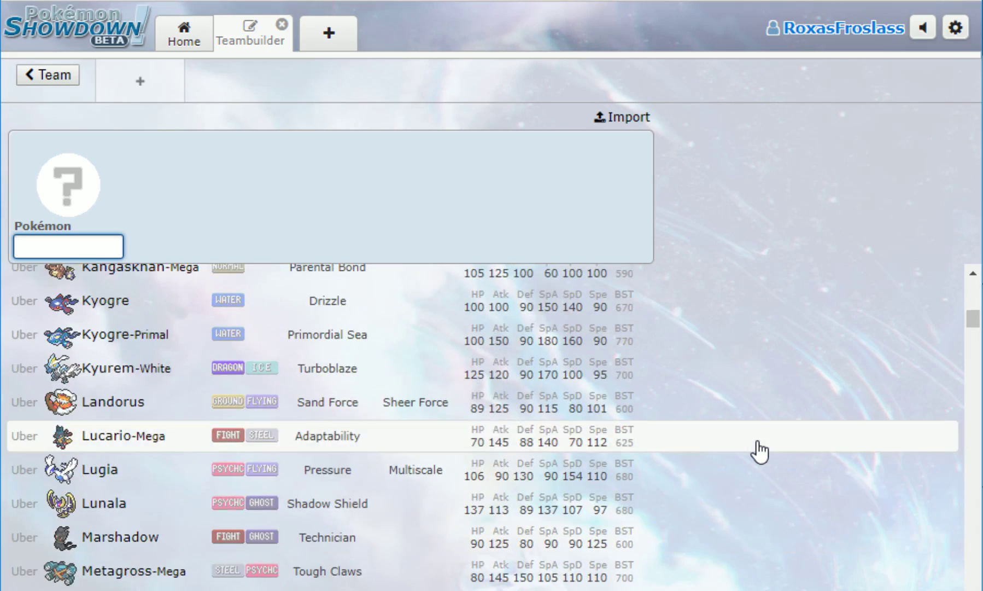
scroll(760, 451, "up", 13)
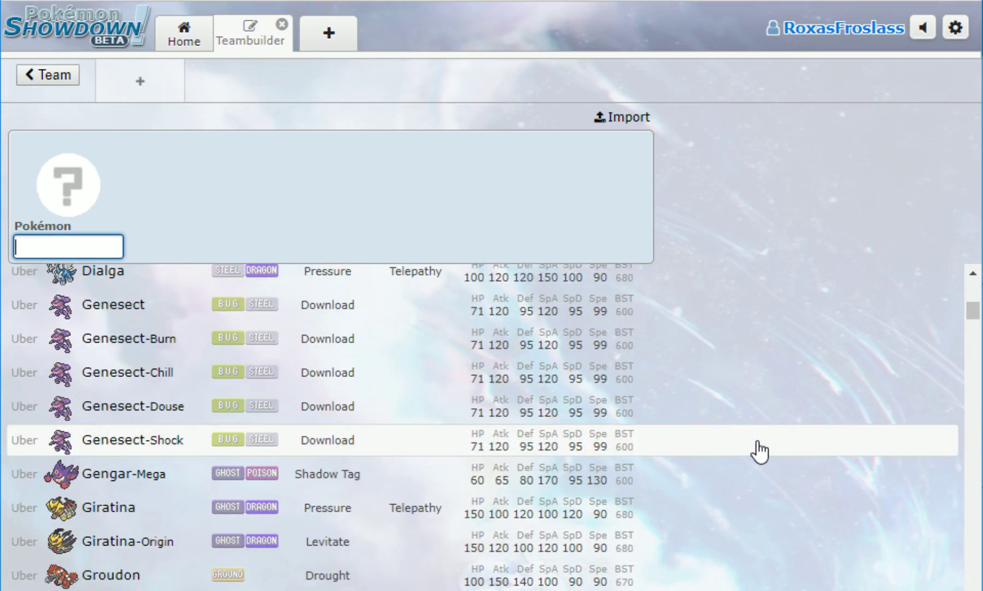
scroll(760, 451, "up", 20)
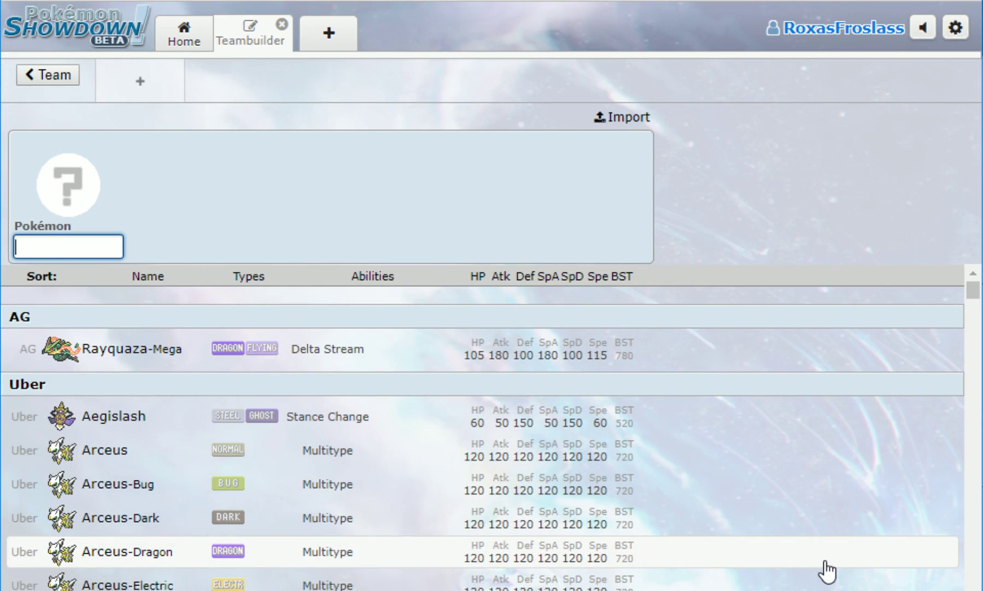
Add Golduck to the team with a Choice Scarf as its item and Cloud Nine as its ability
type("gol")
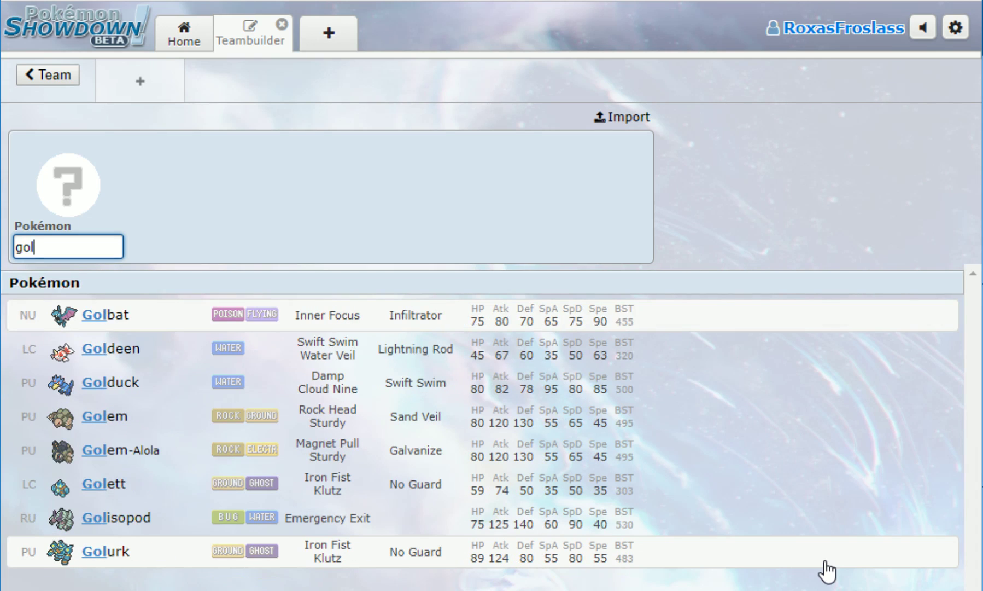
left_click(547, 383)
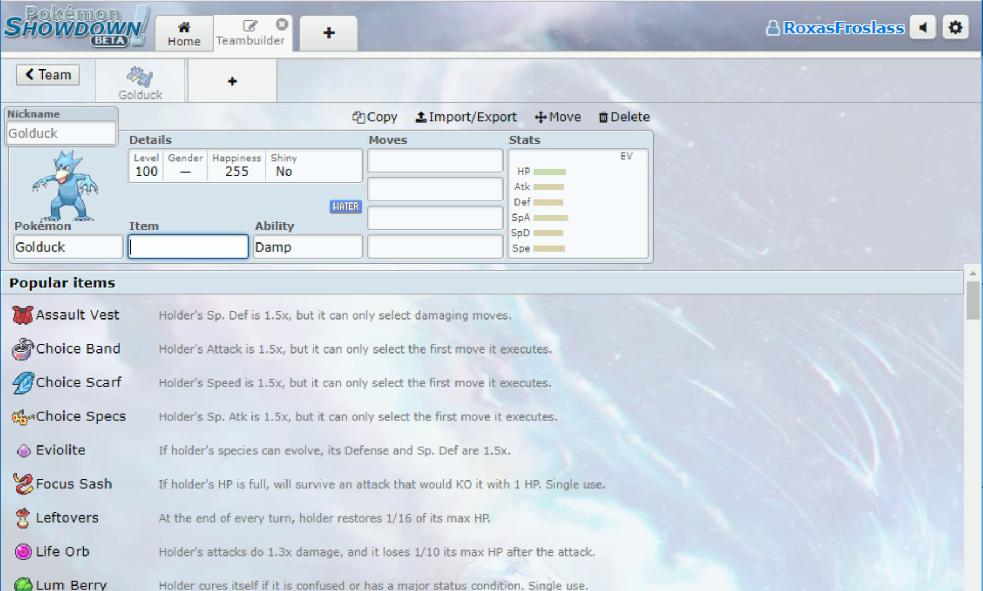
type("scar")
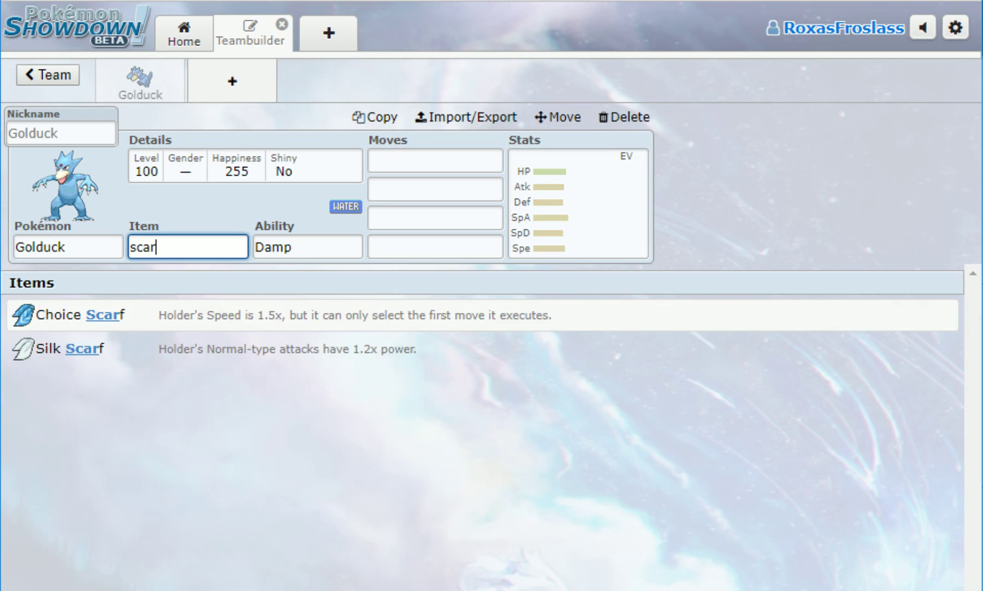
key("Return")
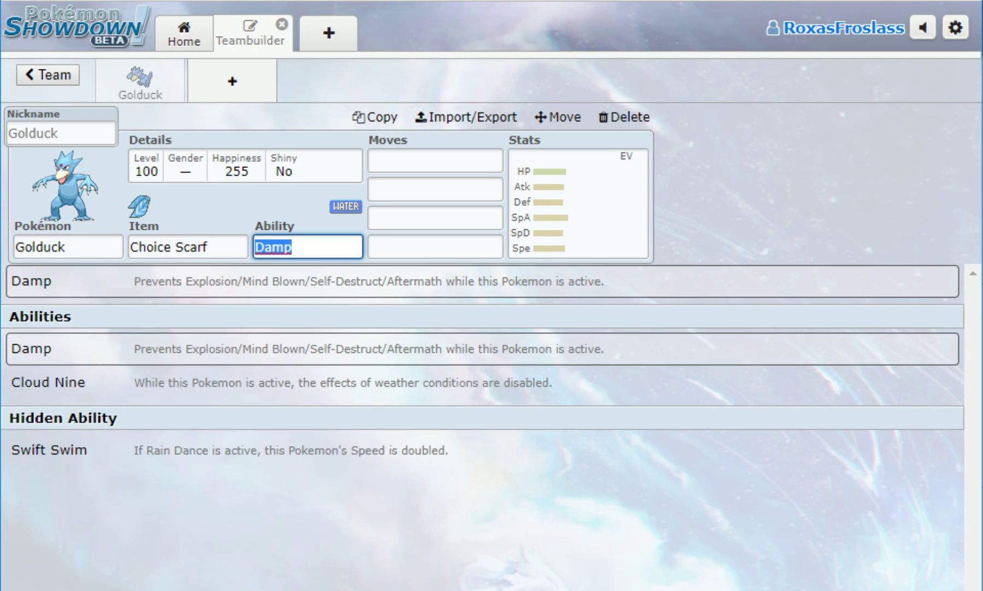
left_click(24, 386)
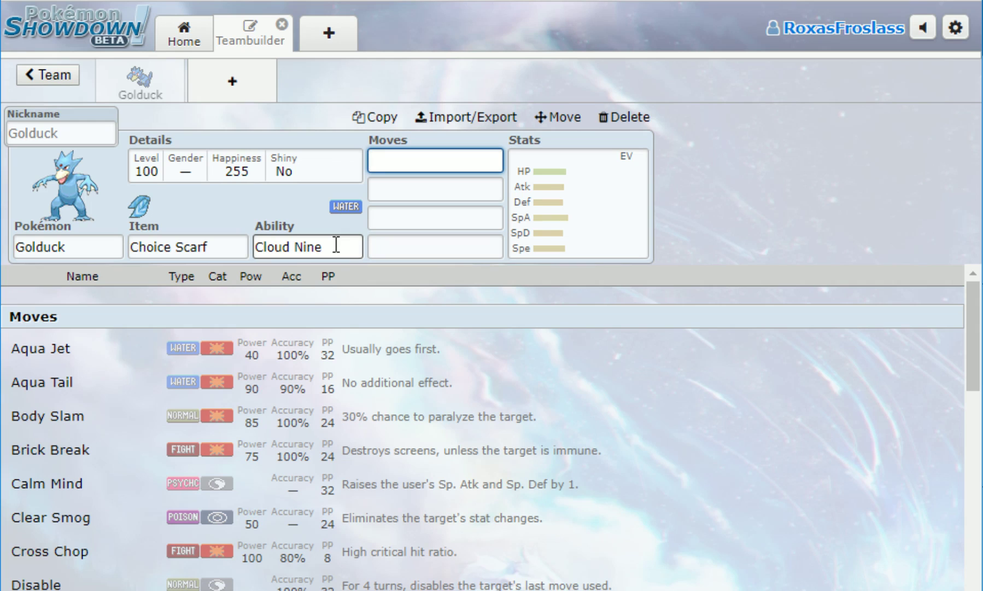
Give Golduck Surf as its first move and Ice Beam as its second move
left_click(250, 79)
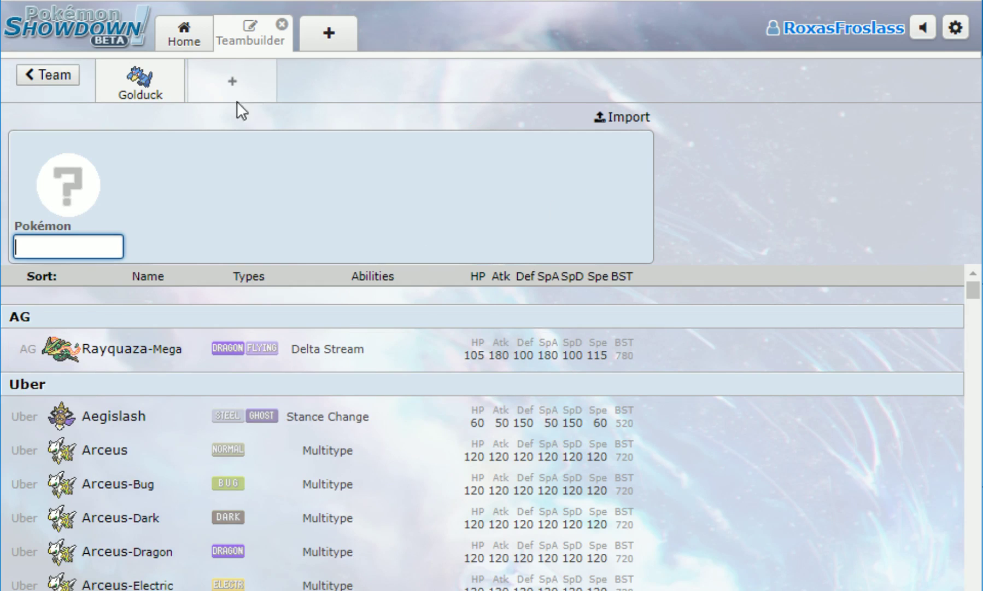
left_click(130, 88)
left_click(439, 151)
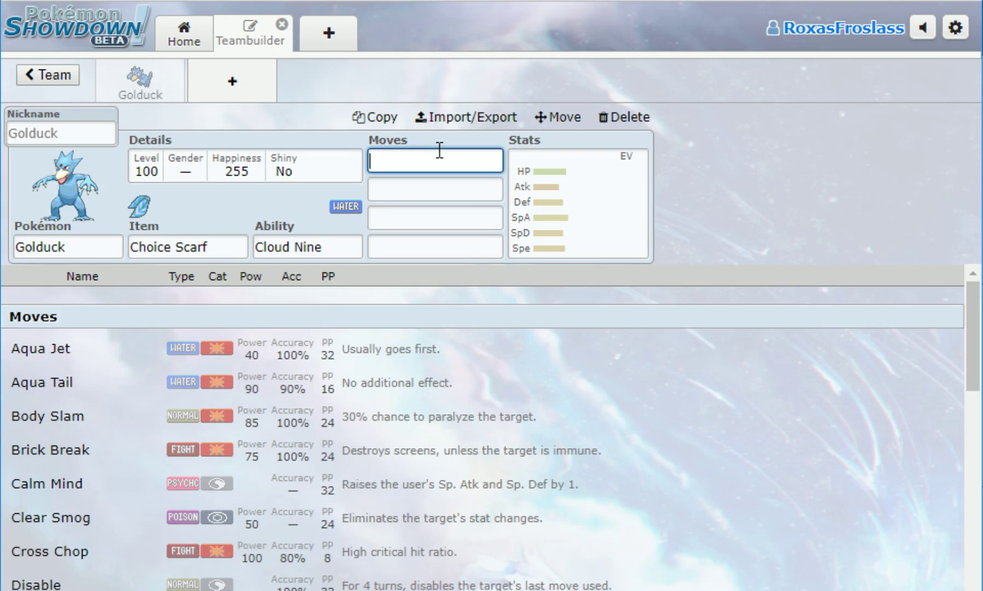
type("surf")
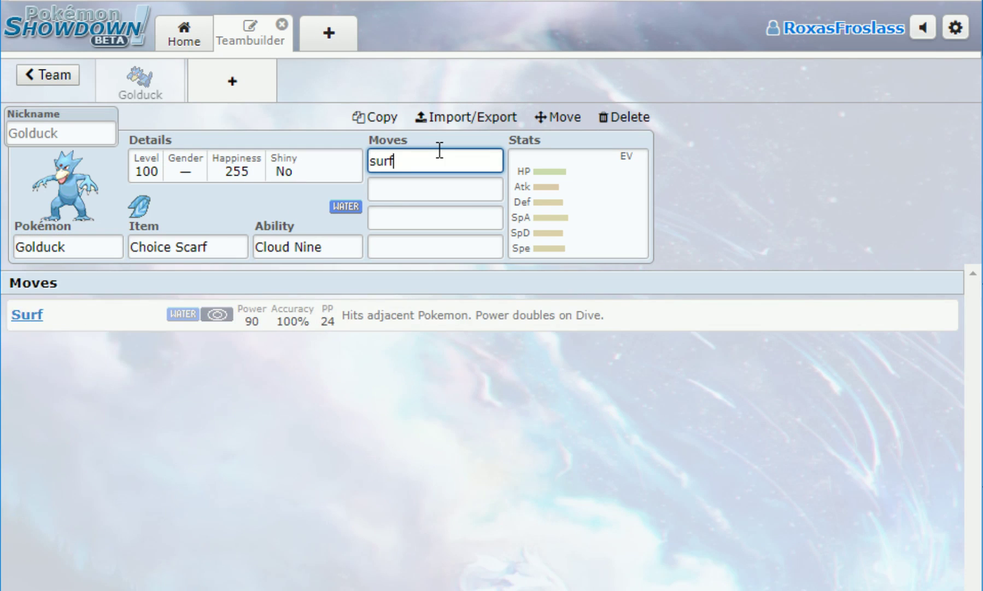
key("Return")
type("ice")
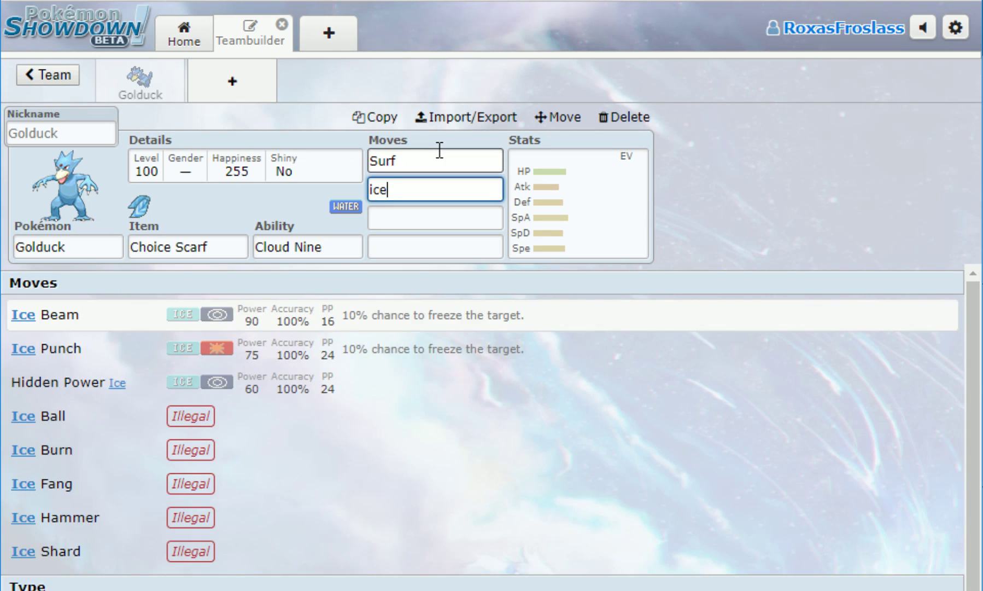
key("Return")
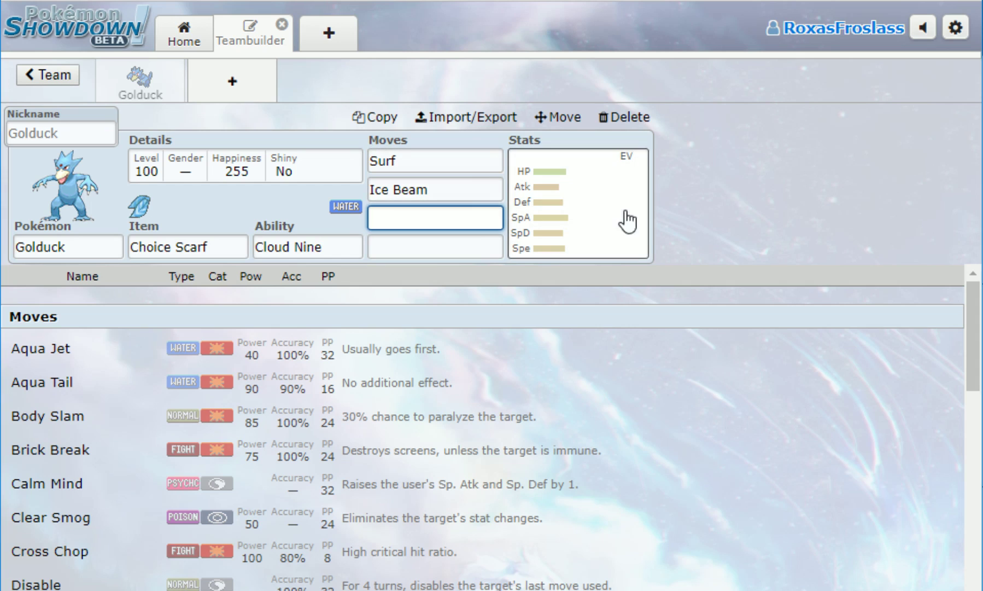
left_click(224, 83)
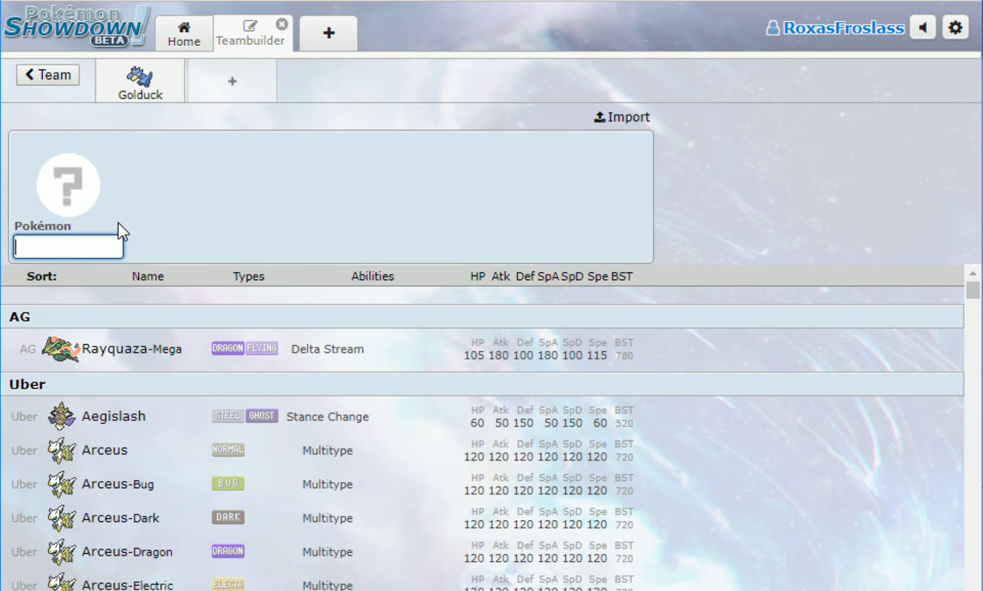
left_click(128, 97)
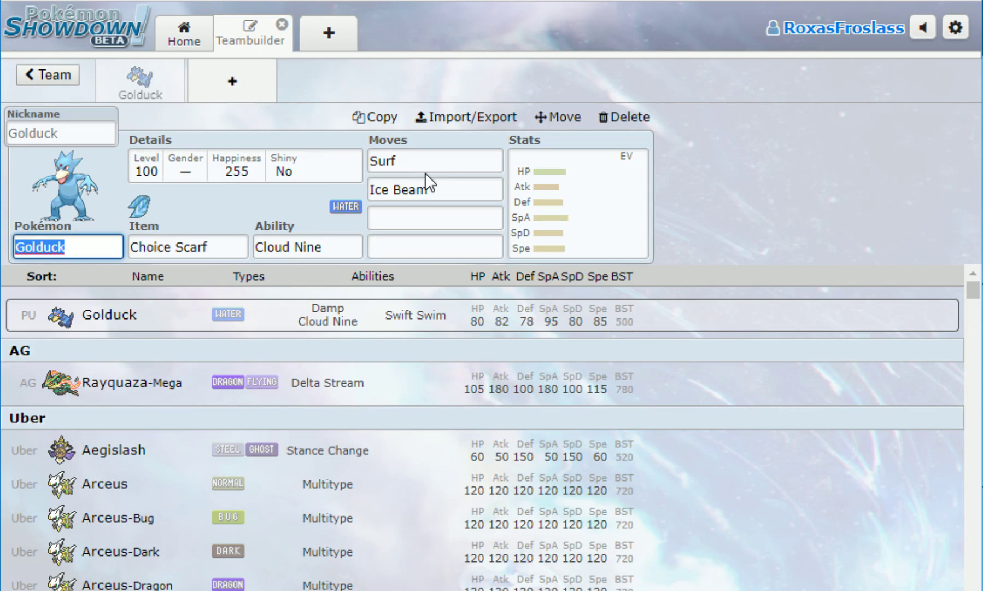
left_click(468, 166)
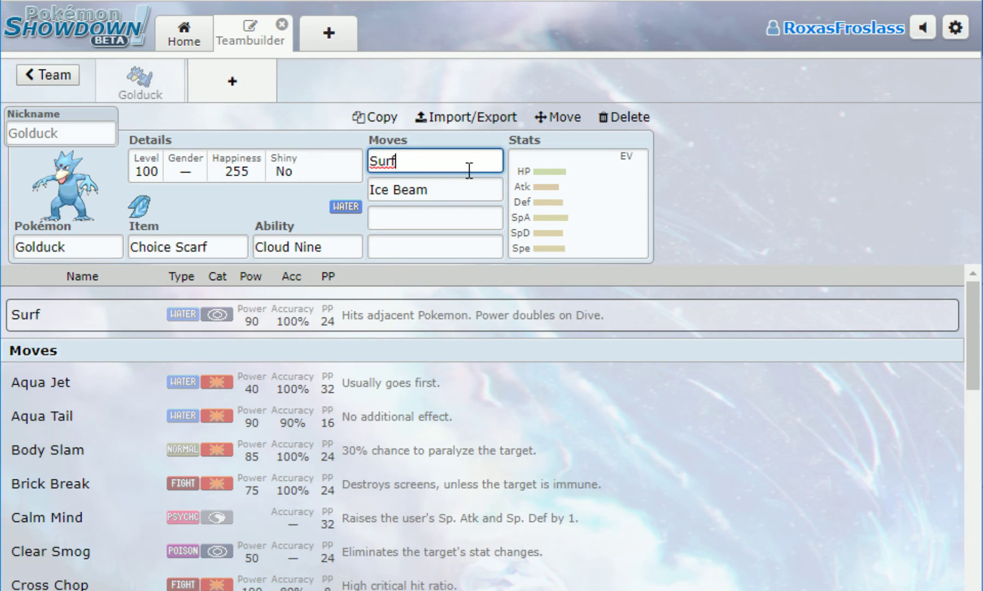
left_click(477, 190)
Add Rayquaza-Mega from the AG tier as the team's second Pokémon
left_click(221, 82)
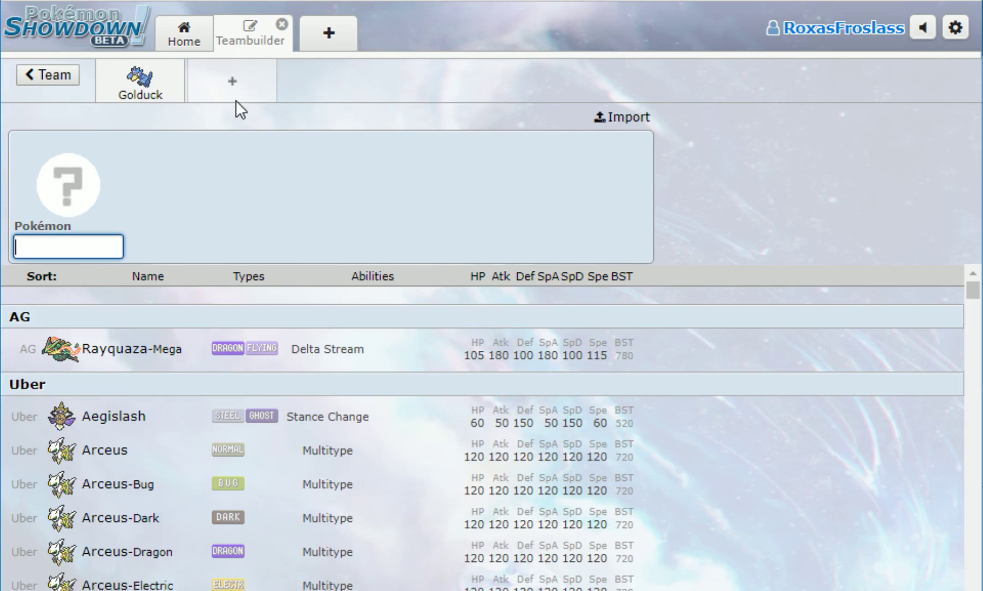
left_click(502, 356)
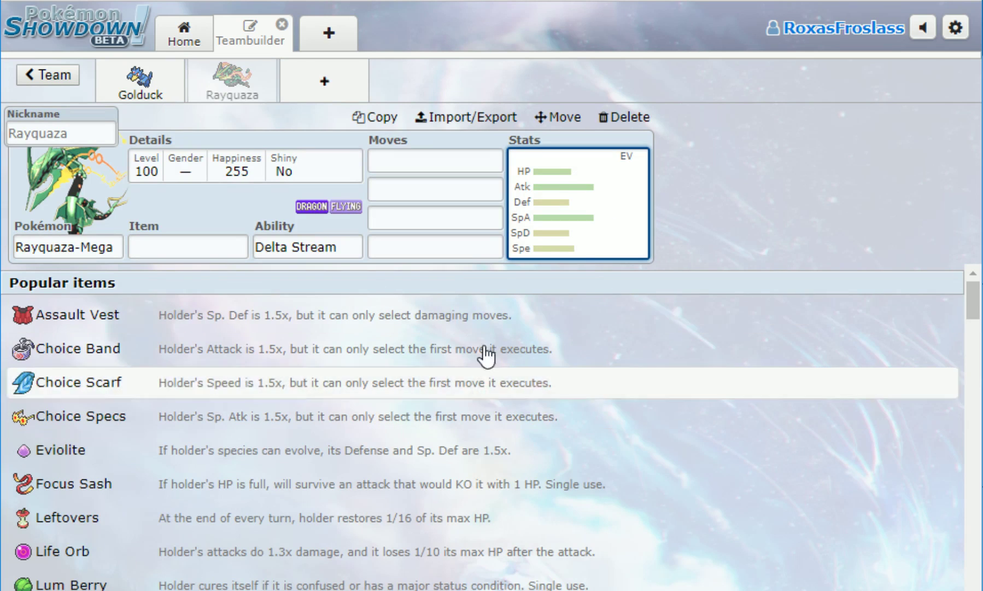
Give Rayquaza-Mega 252 Speed EVs and a Jolly nature (+Spe, -SpA)
left_click(585, 239)
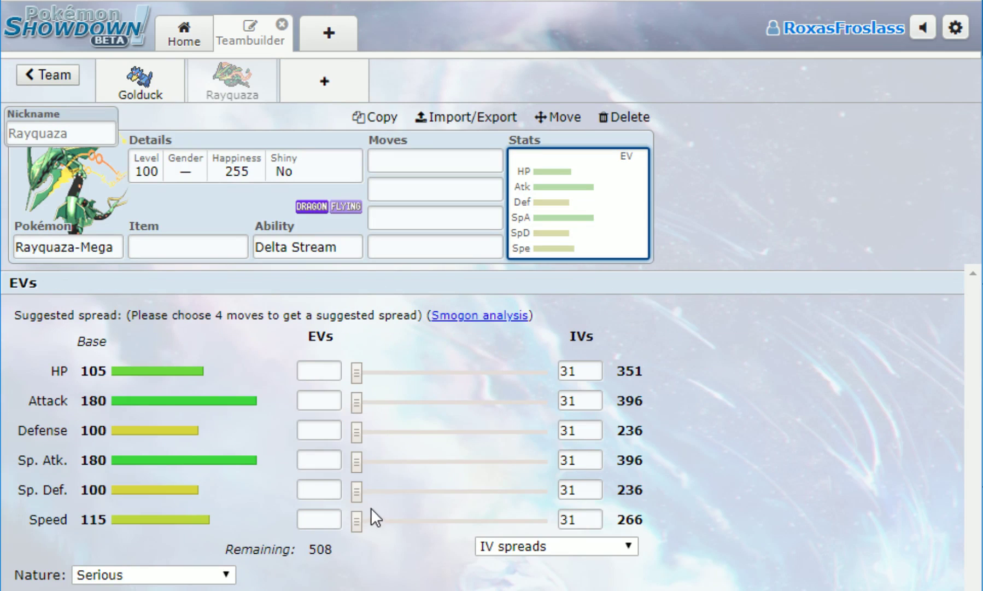
left_click_drag(360, 523, 609, 520)
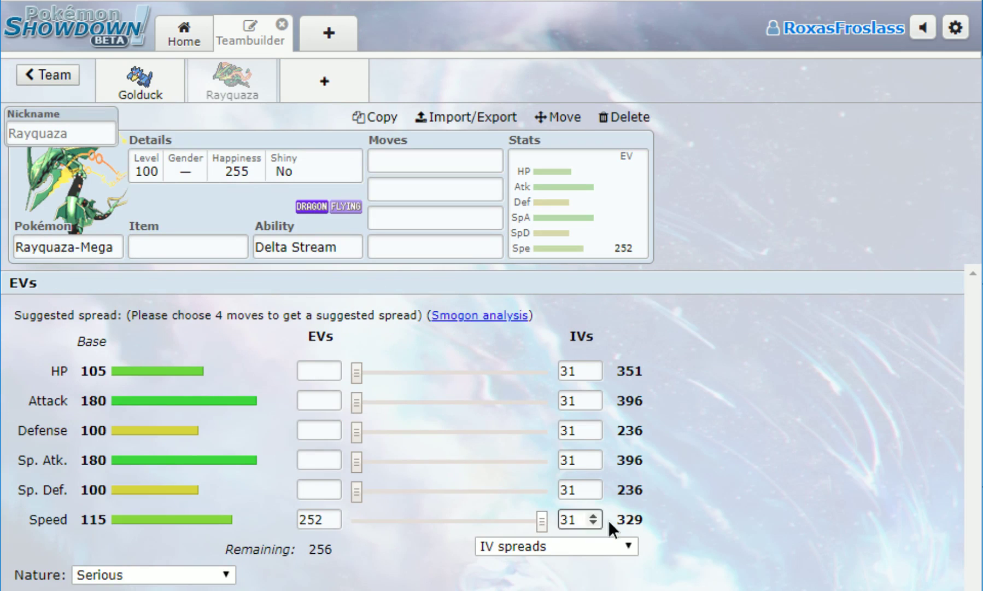
left_click(145, 582)
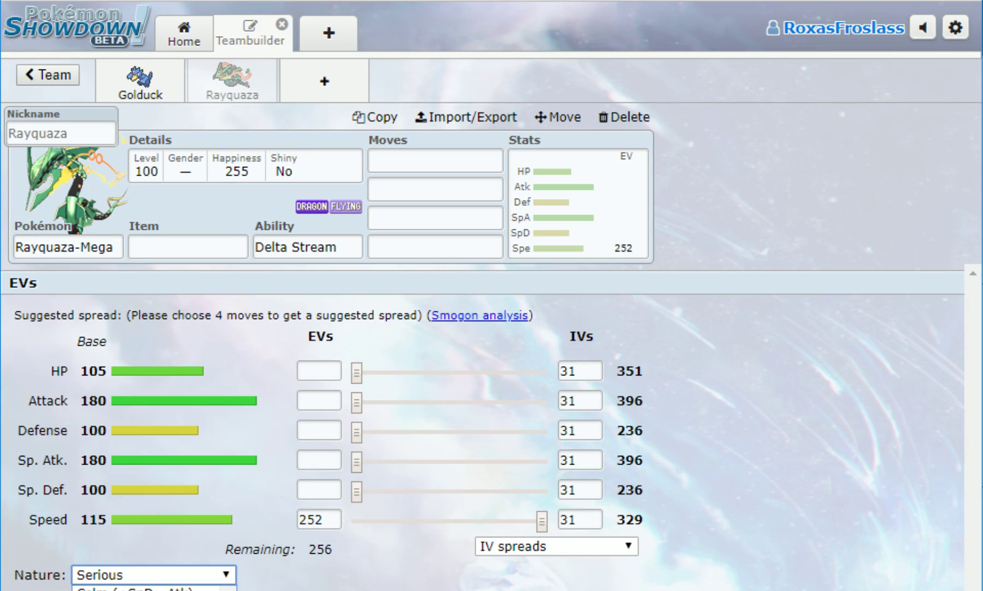
key("j")
key("Return")
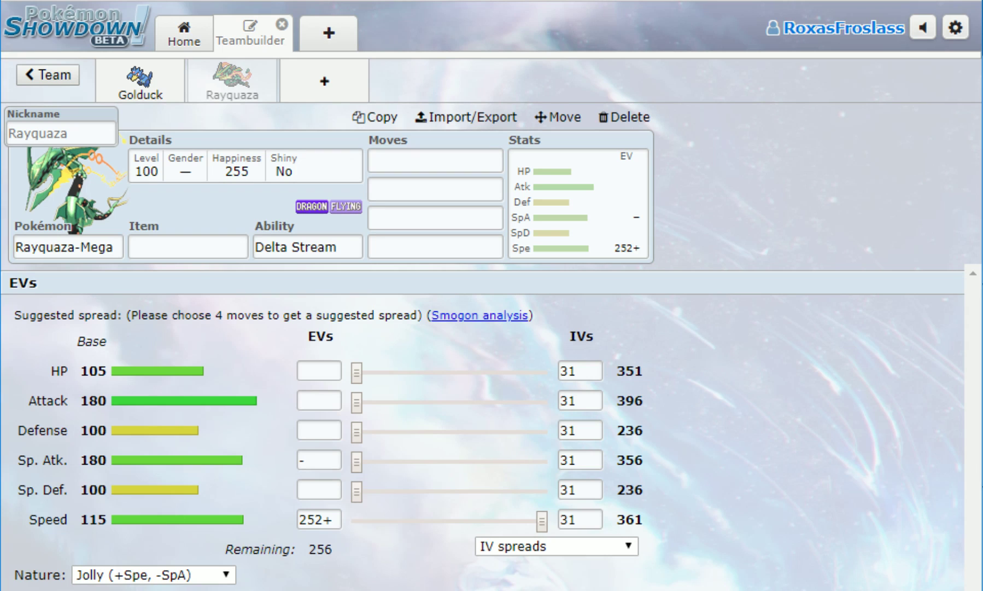
Set Golduck's Speed EVs to 144 and compare its Speed stat with Rayquaza-Mega's
left_click(165, 85)
left_click_drag(395, 524, 462, 524)
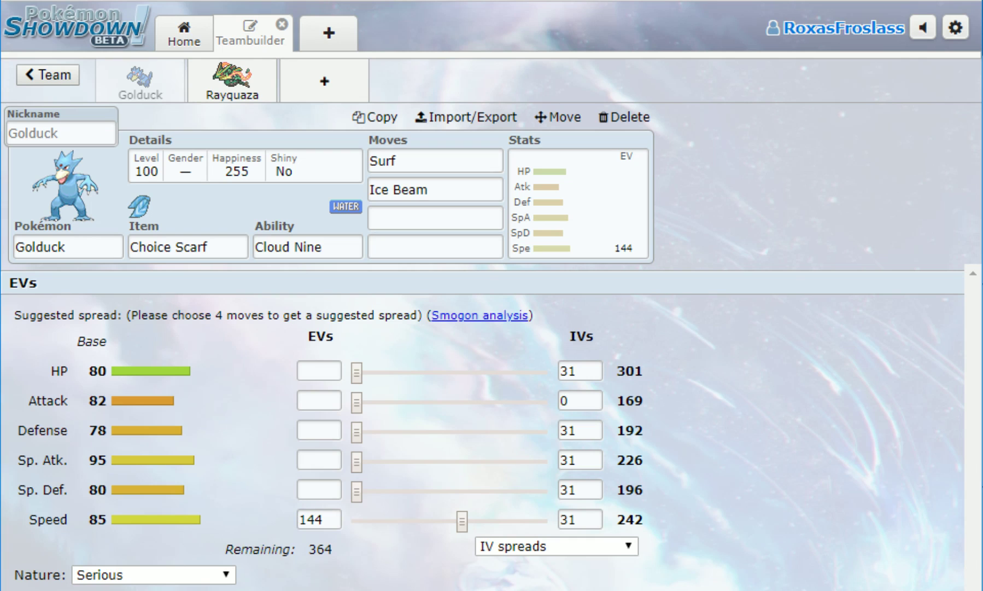
left_click(234, 82)
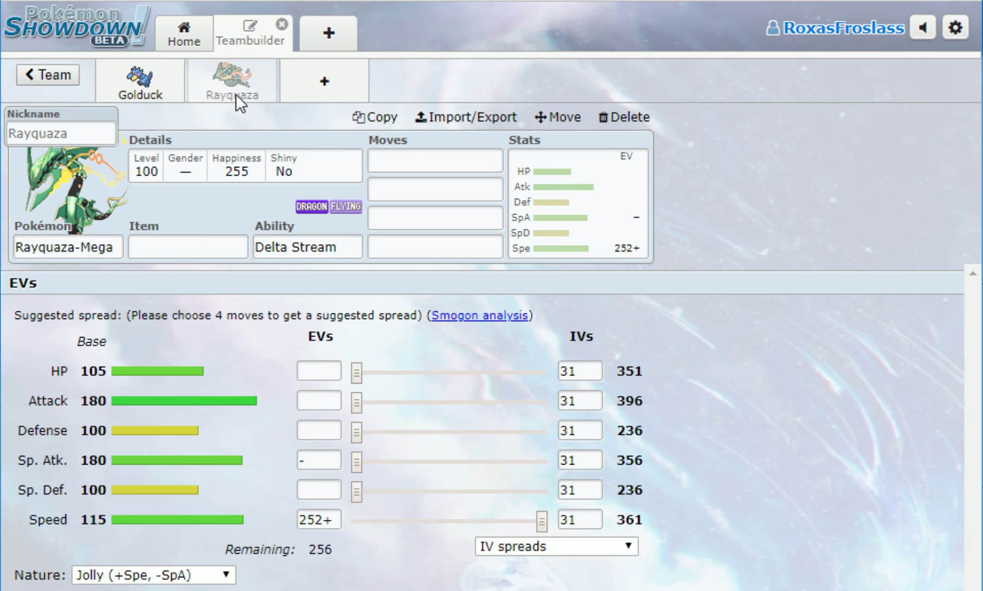
left_click(162, 86)
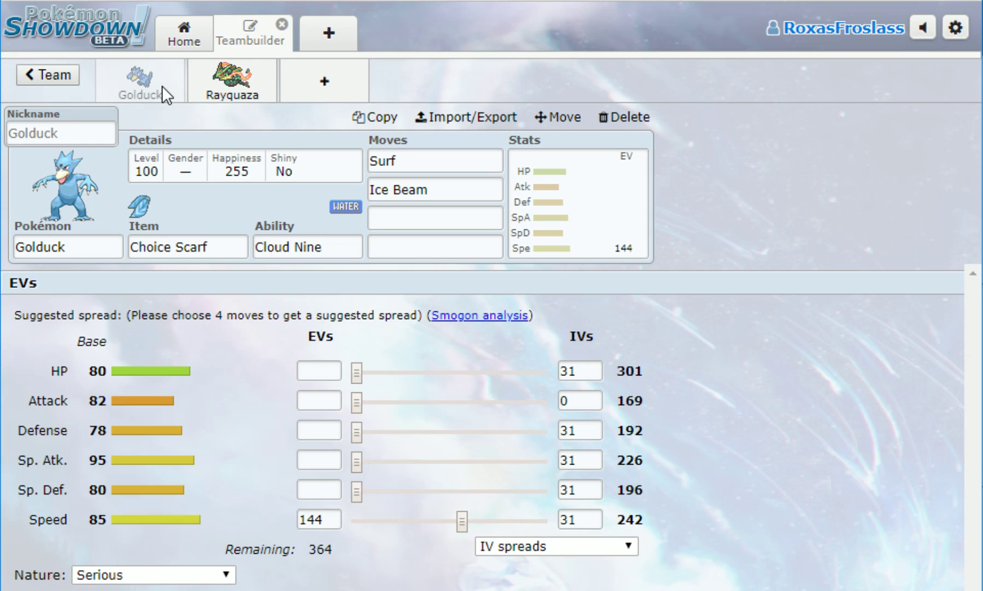
left_click(226, 86)
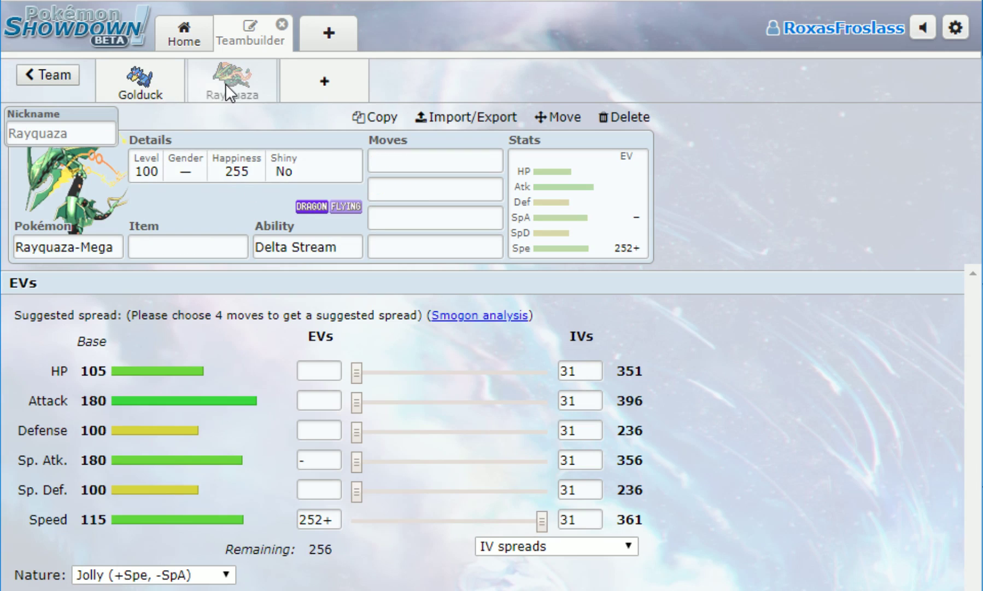
left_click(163, 89)
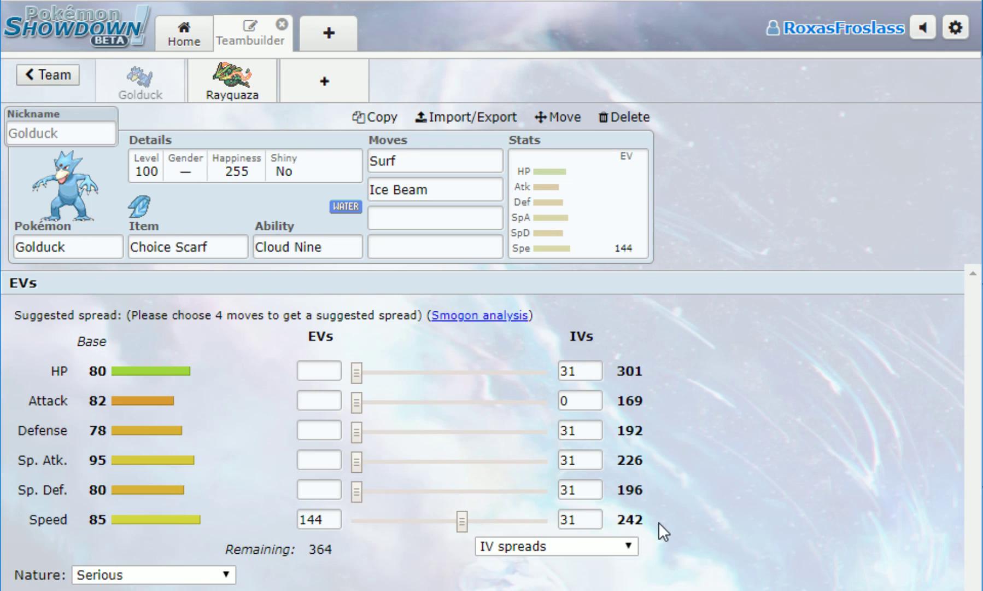
left_click(226, 96)
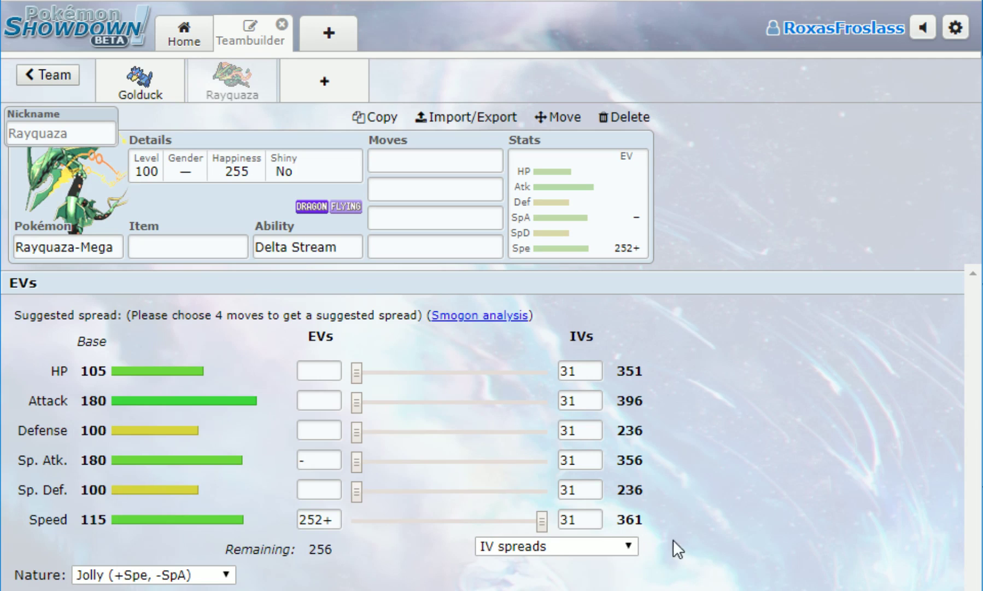
Give Golduck 252 Sp. Atk. EVs and a Modest nature (+SpA, -Atk)
left_click(152, 82)
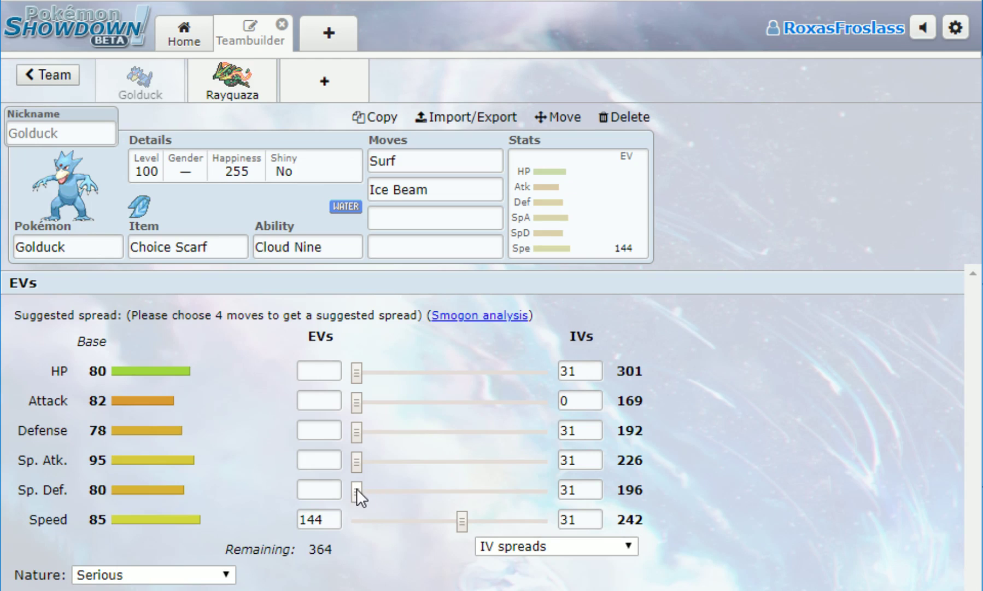
left_click_drag(360, 456, 666, 444)
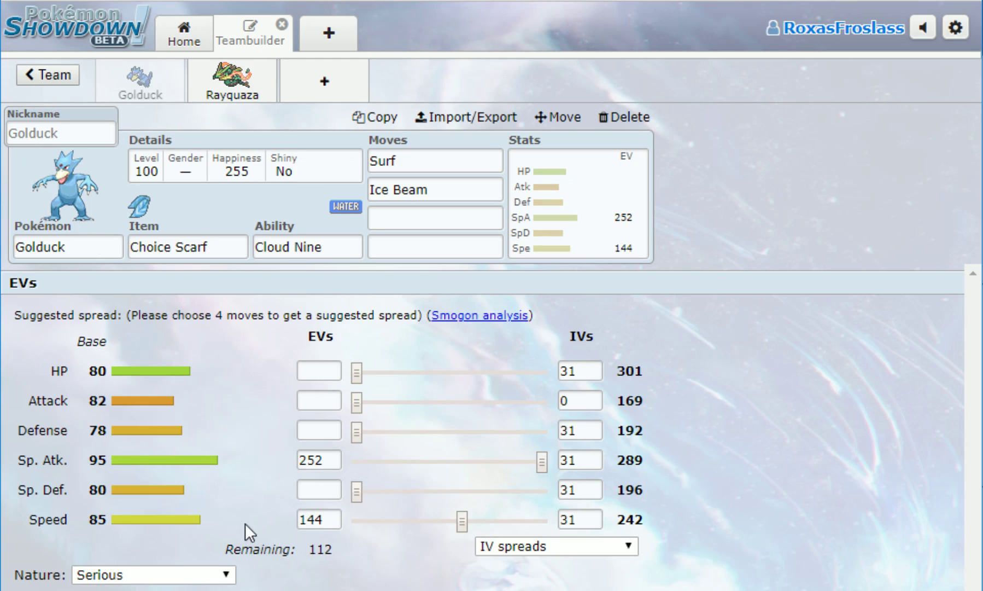
left_click(214, 574)
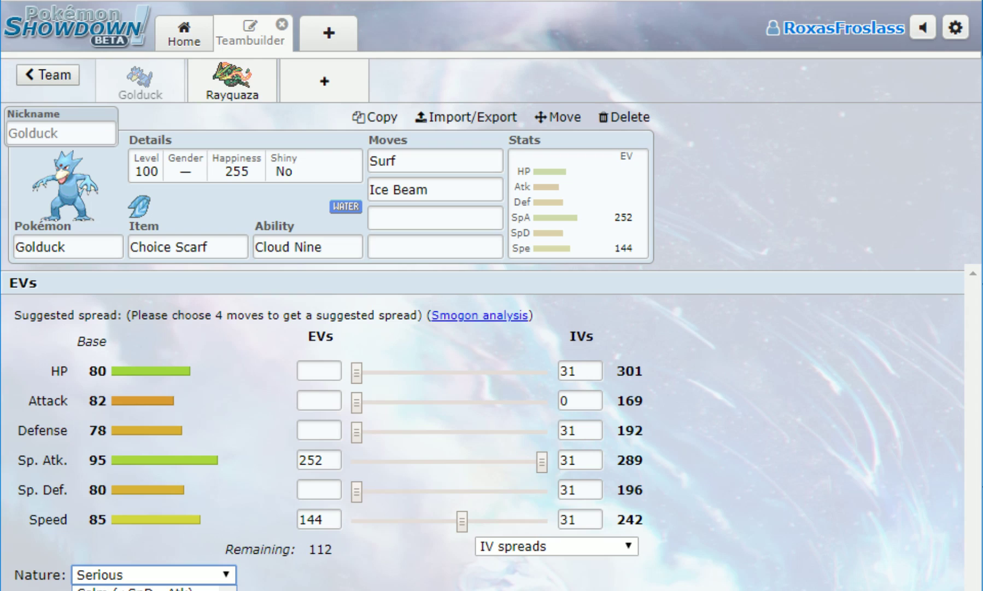
key("m")
key("o")
key("Return")
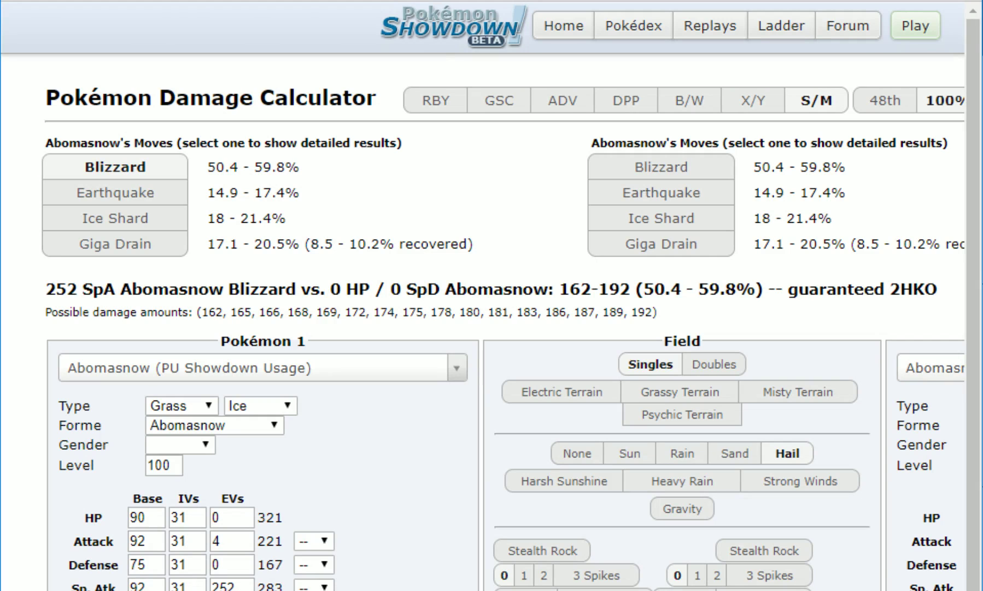
In the Pokémon Damage Calculator, load Golduck's PU Showdown Usage set as Pokémon 1
left_click(432, 366)
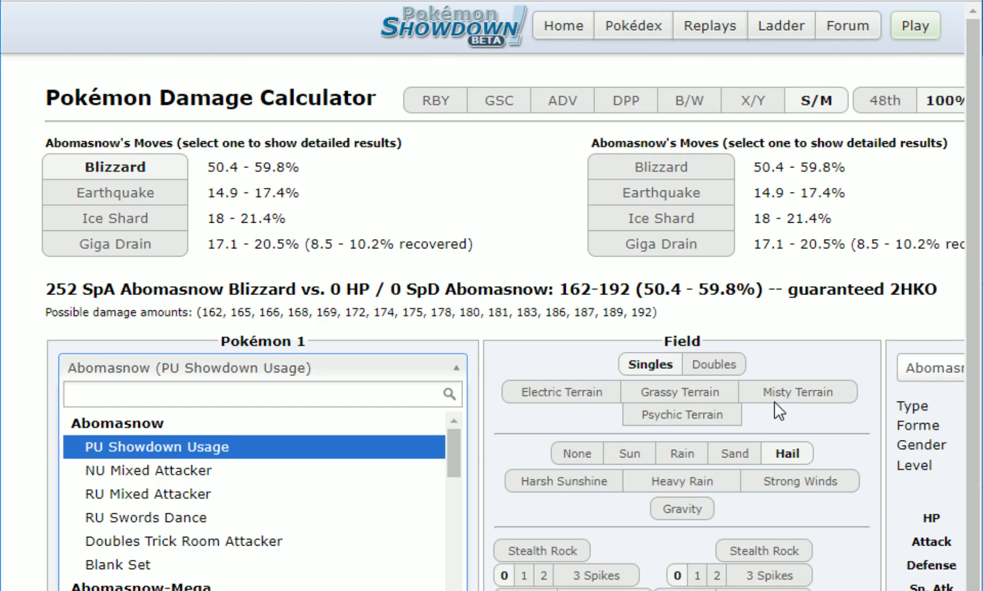
type("Gol")
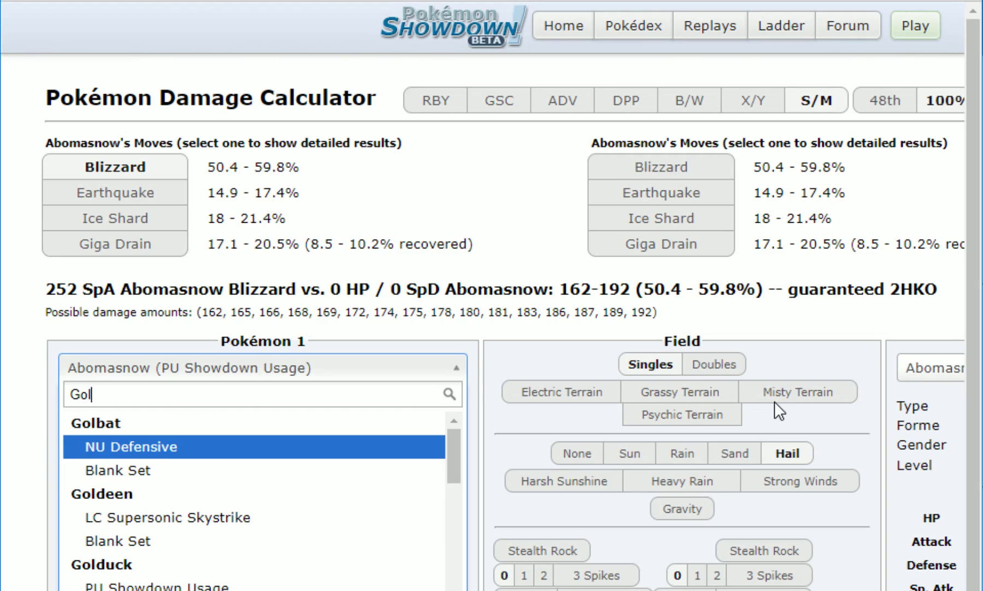
type("u")
key("BackSpace")
type("d")
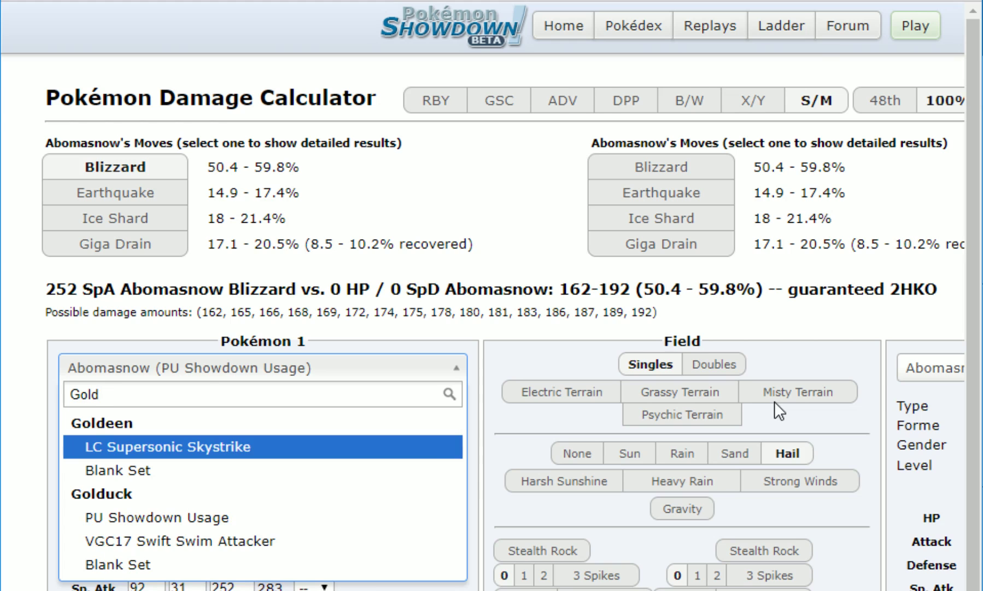
key("Down")
key("Down")
key("Down")
key("Up")
key("Return")
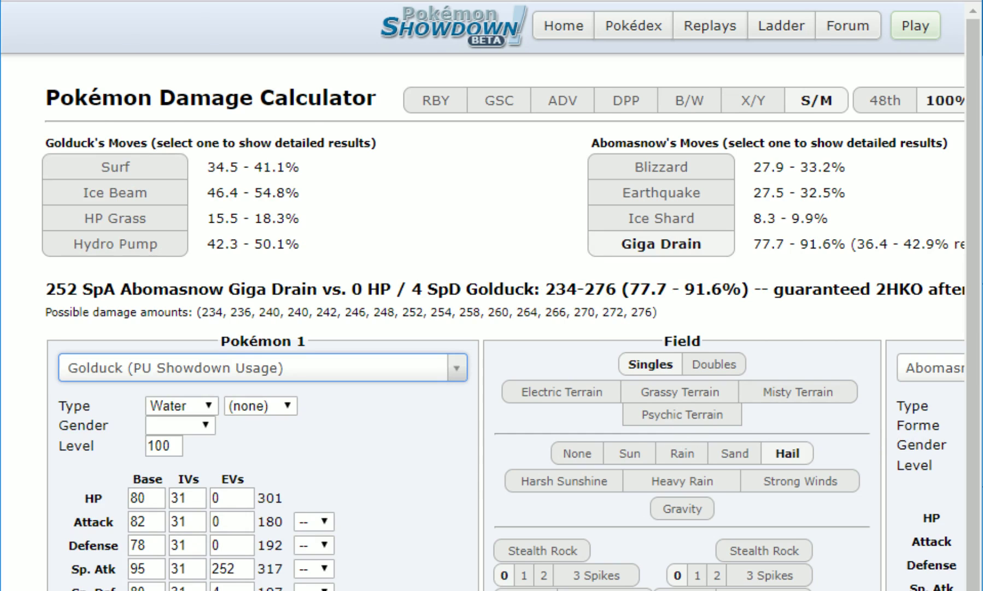
Load Rayquaza-Mega's AG Showdown Usage set as Pokémon 2 in the damage calculator
scroll(493, 295, "right", 7)
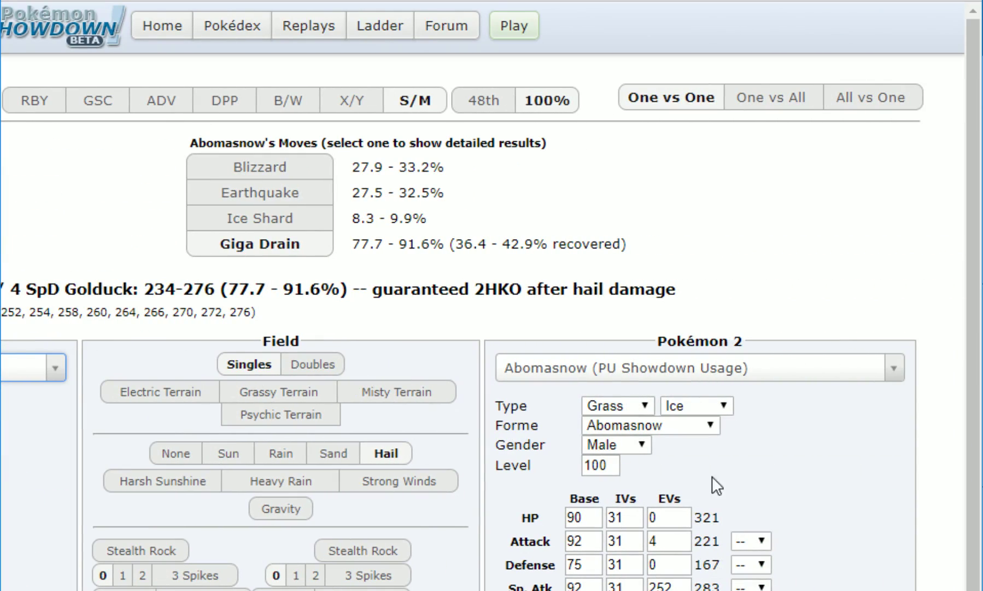
left_click(611, 376)
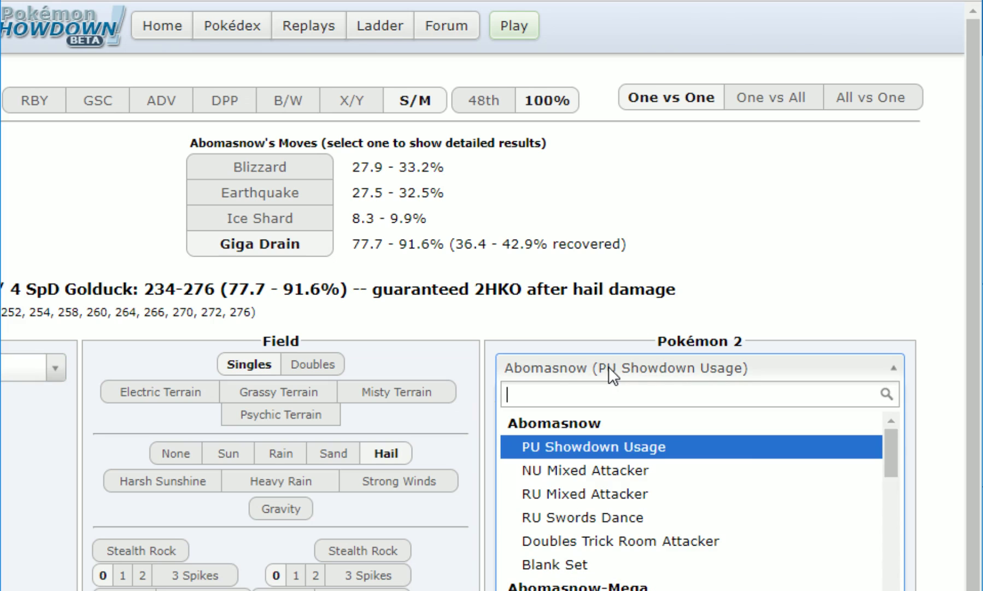
type("mega ra")
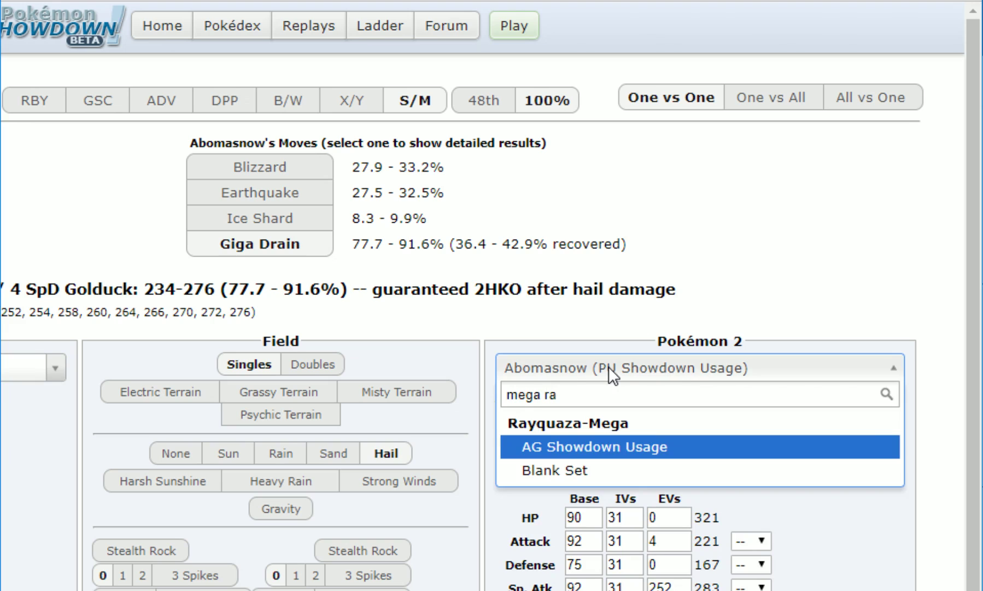
key("Return")
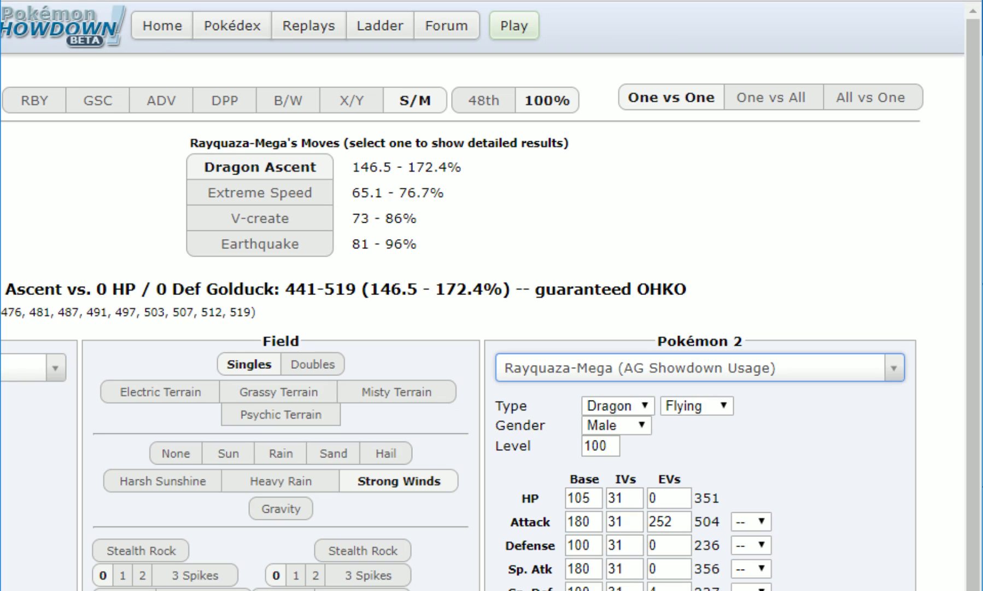
Set Golduck's ability to Cloud Nine in the calculator and check its Ice Beam damage against Rayquaza-Mega
scroll(492, 296, "left", 7)
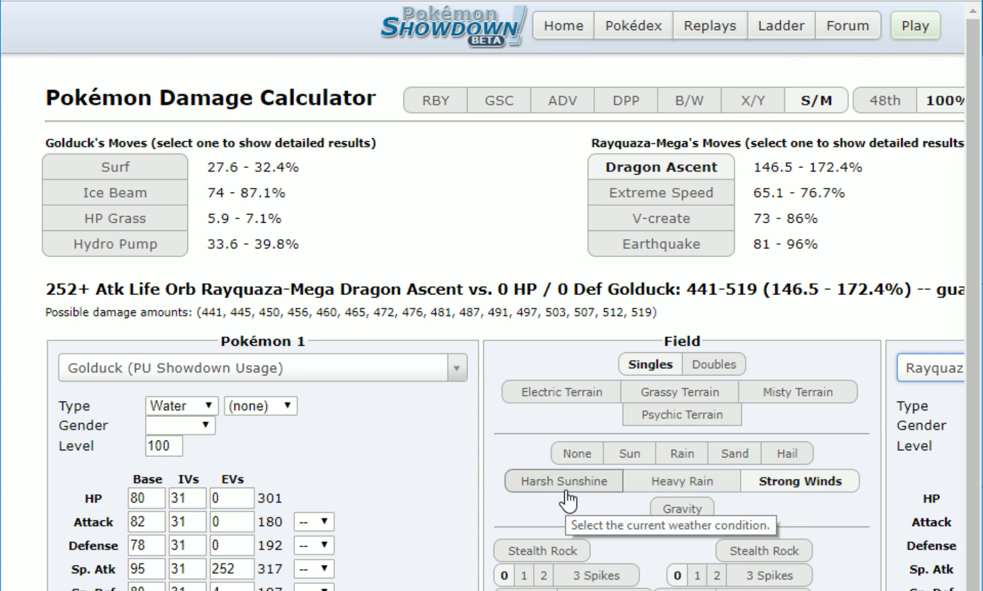
left_click(218, 588)
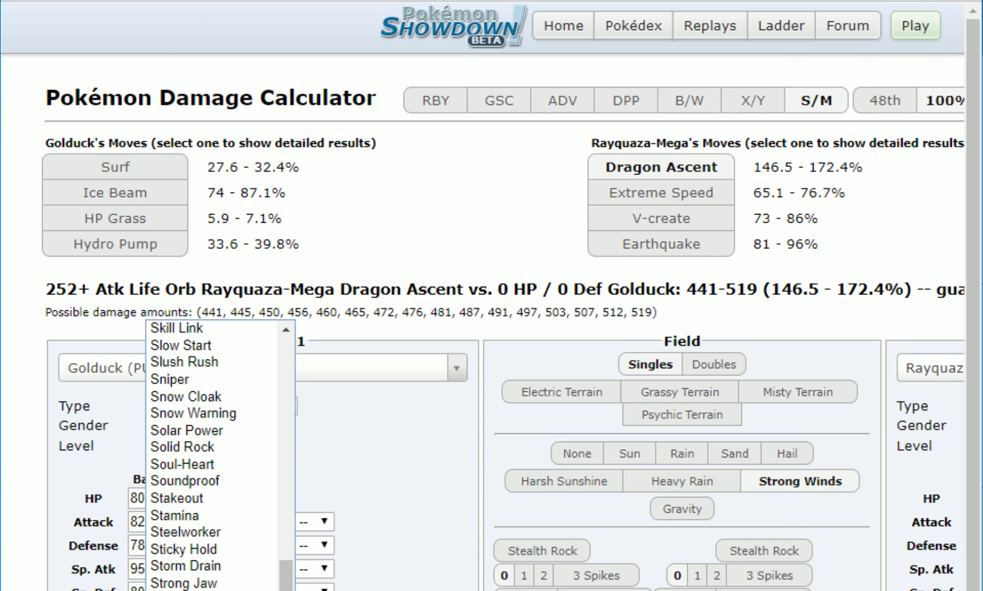
type("clo")
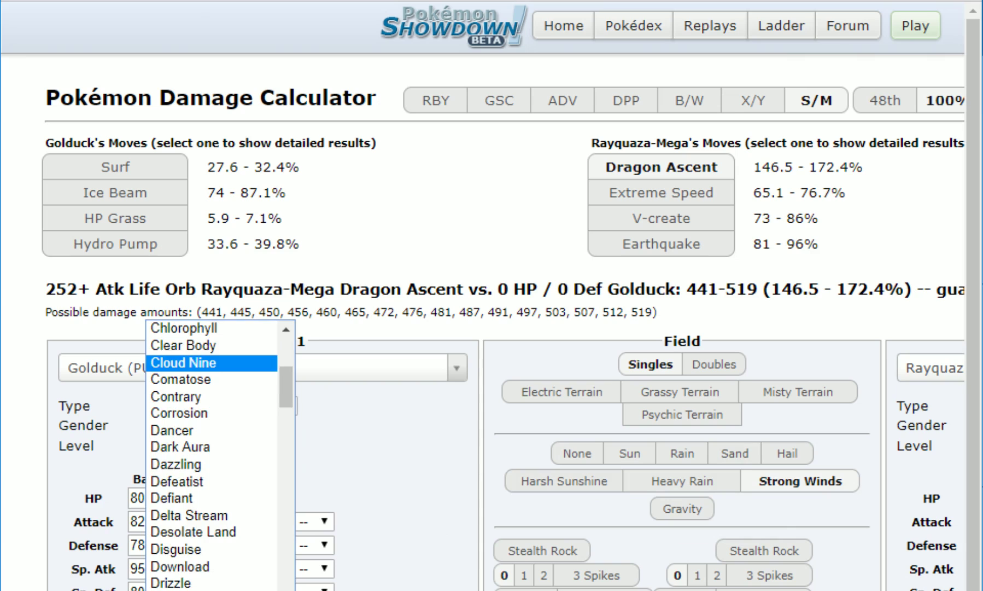
key("Return")
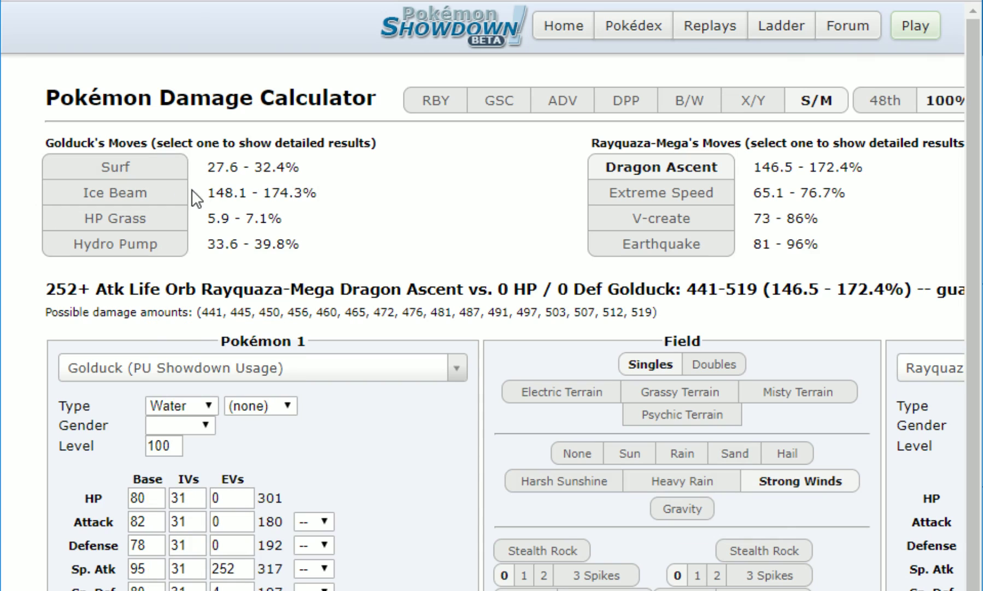
left_click_drag(356, 206, 81, 192)
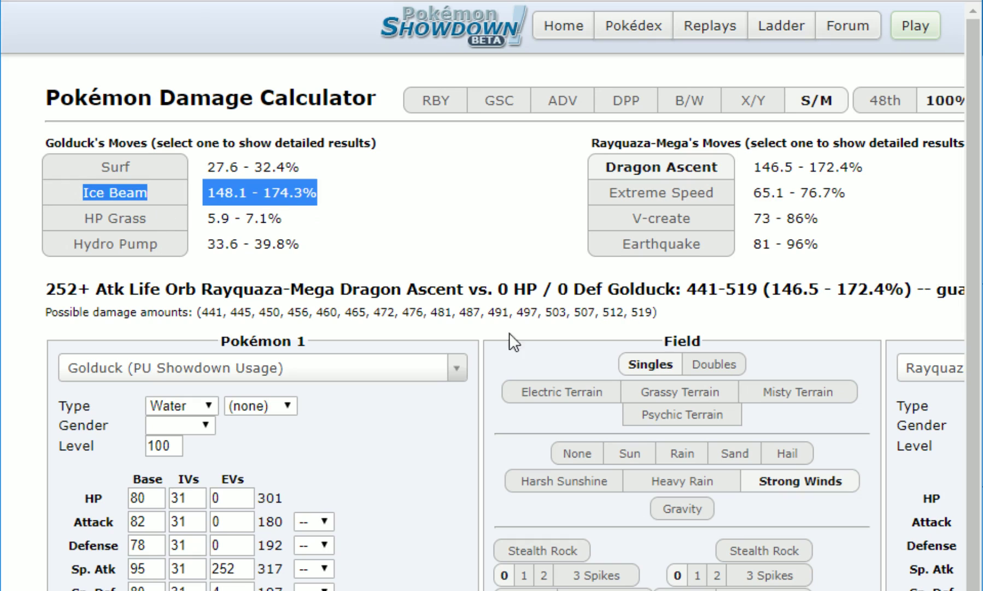
left_click(431, 252)
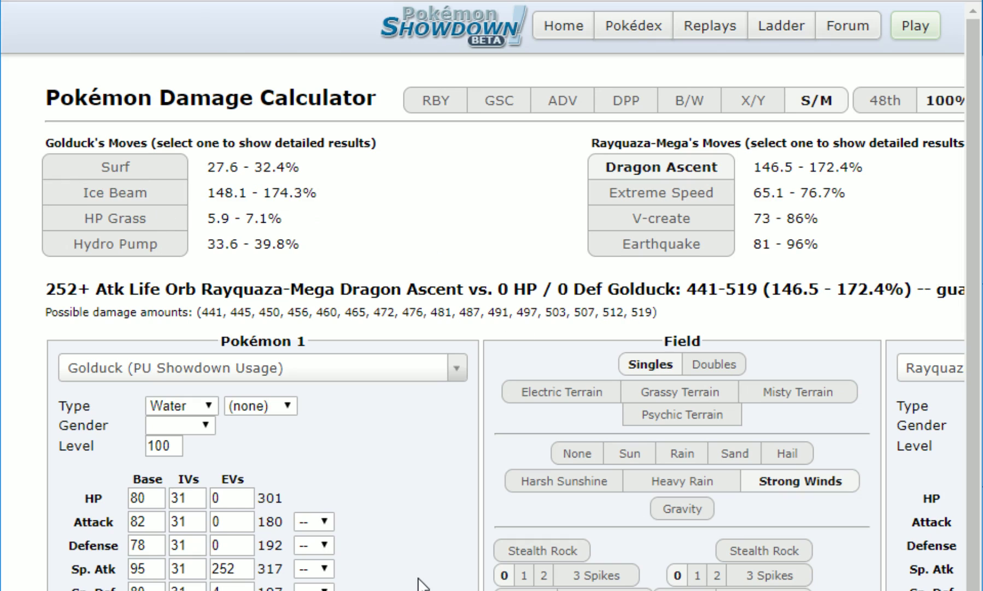
Change Golduck's nature in the calculator to one without a Special Attack boost and check the recalculated damage
left_click(181, 590)
scroll(222, 446, "down", 2)
left_click(221, 444)
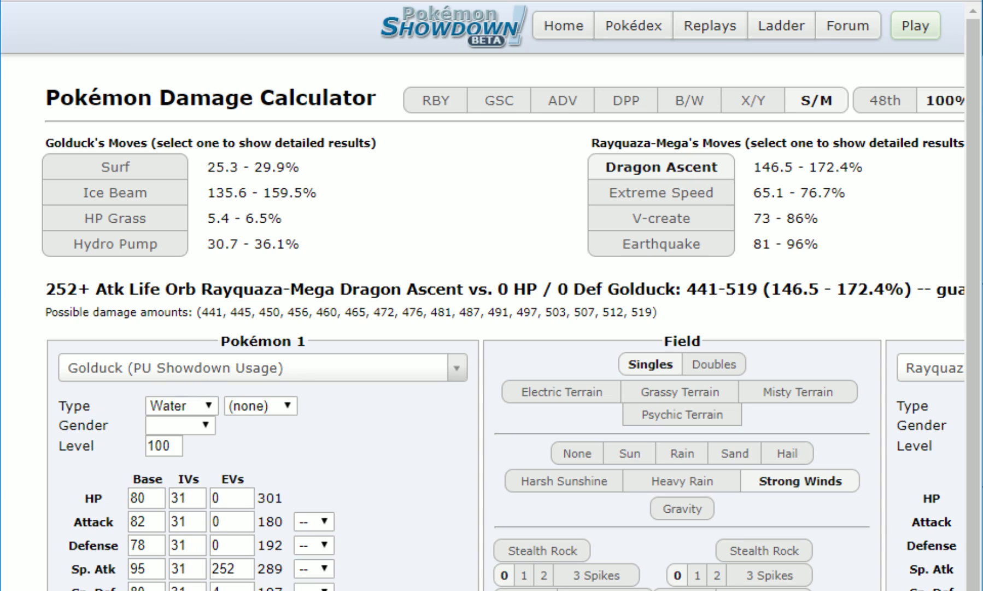
scroll(199, 543, "down", 3)
scroll(199, 543, "up", 3)
Load Groudon-Primal's Uber Defensive Stealth Rock set as Pokémon 2 and select Golduck's Surf for detailed damage results
left_click(910, 372)
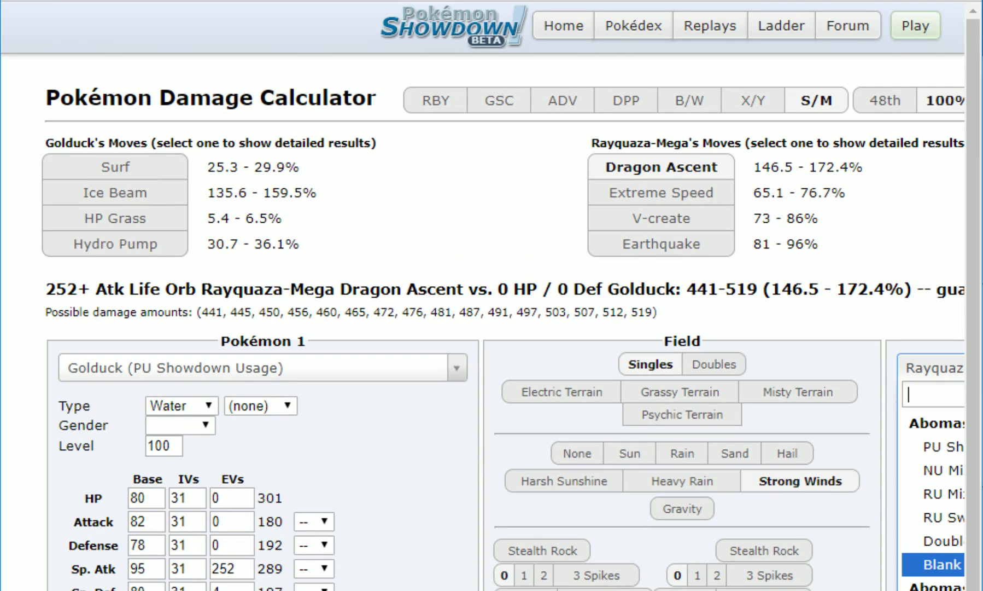
scroll(941, 563, "right", 7)
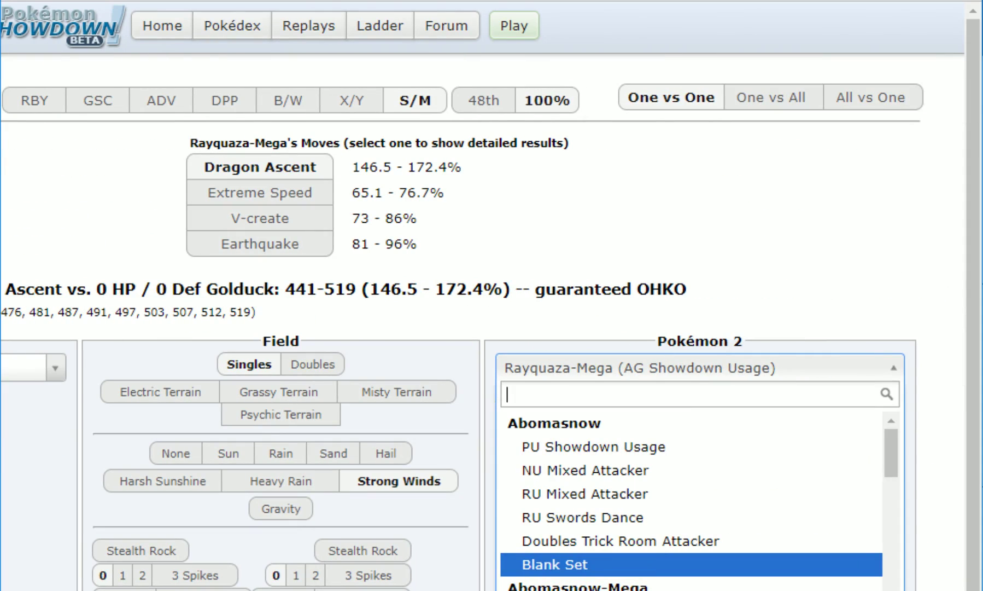
type("prim")
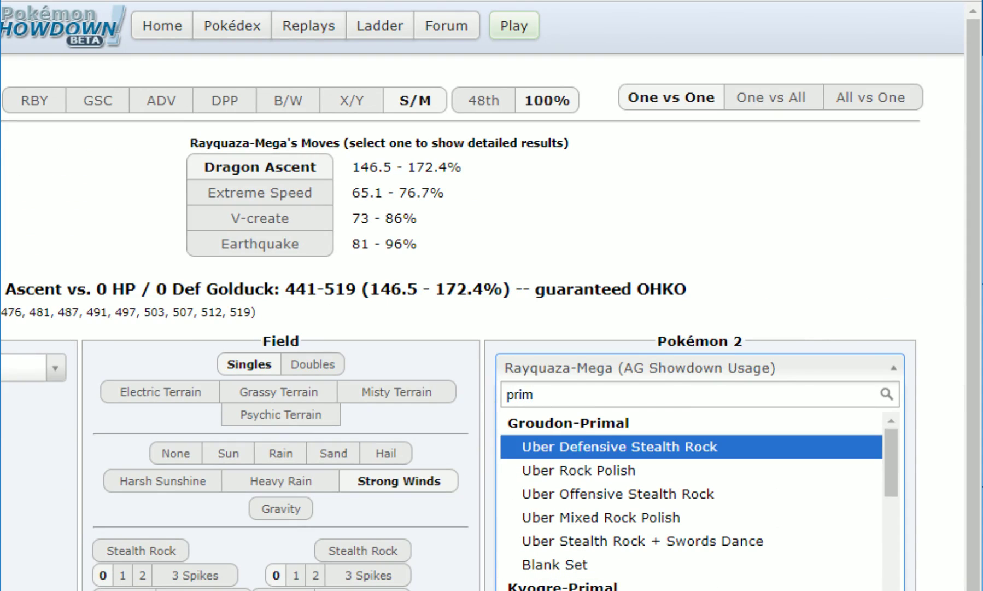
key("Return")
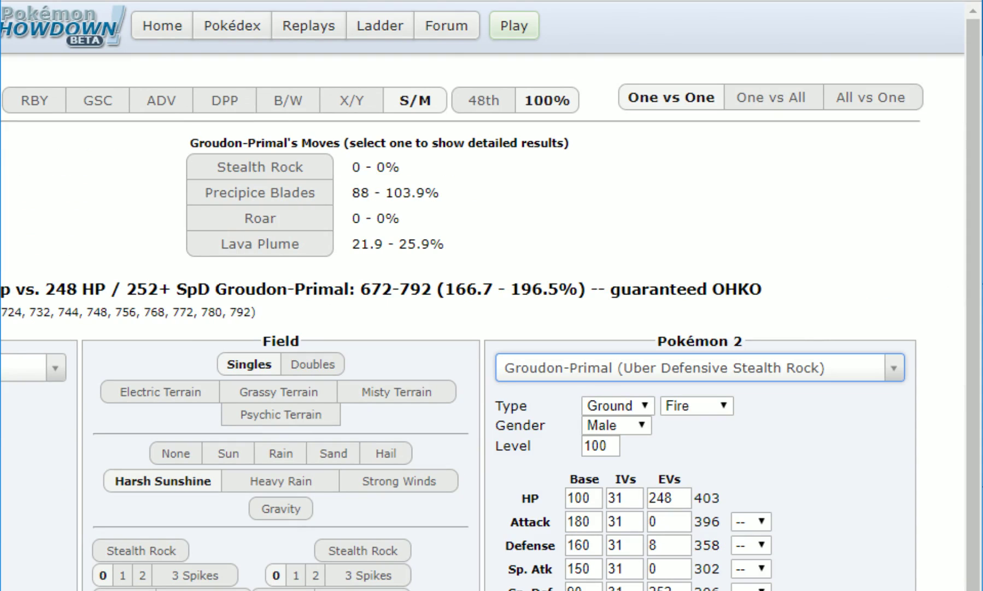
scroll(418, 363, "left", 5)
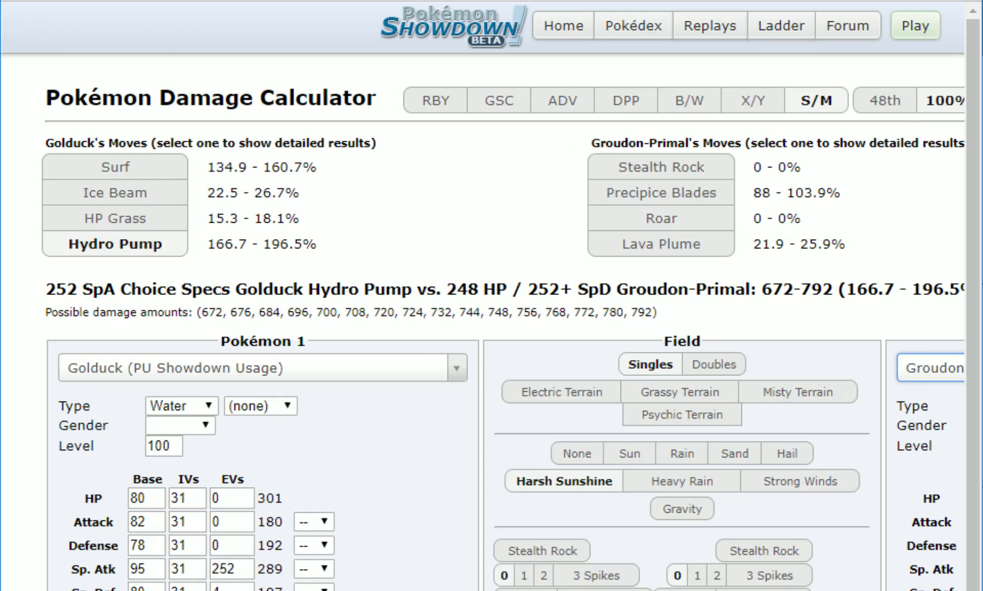
left_click(55, 167)
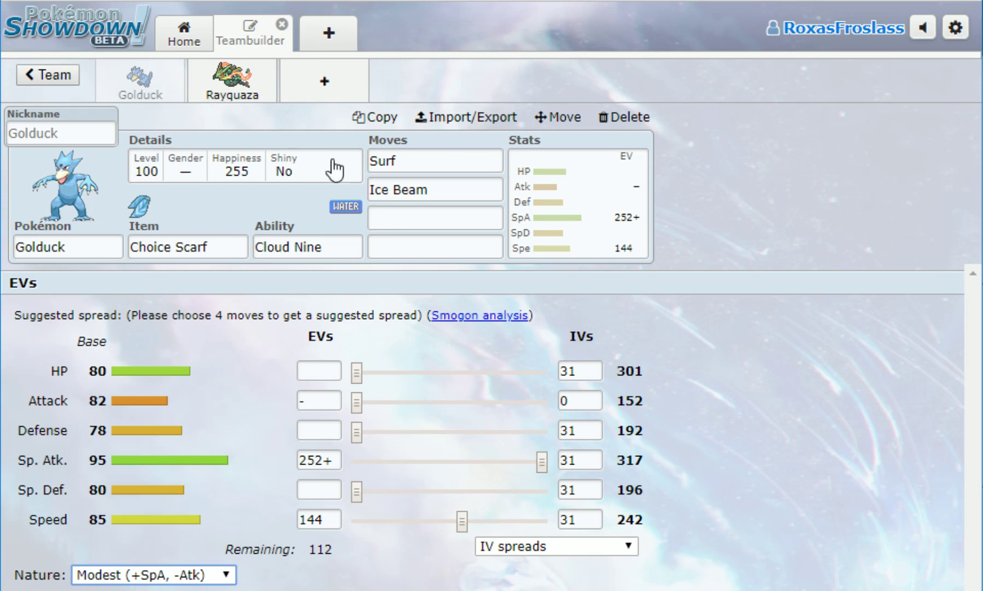
Fill Golduck's two remaining move slots with Clear Smog and Psyshock
left_click(402, 224)
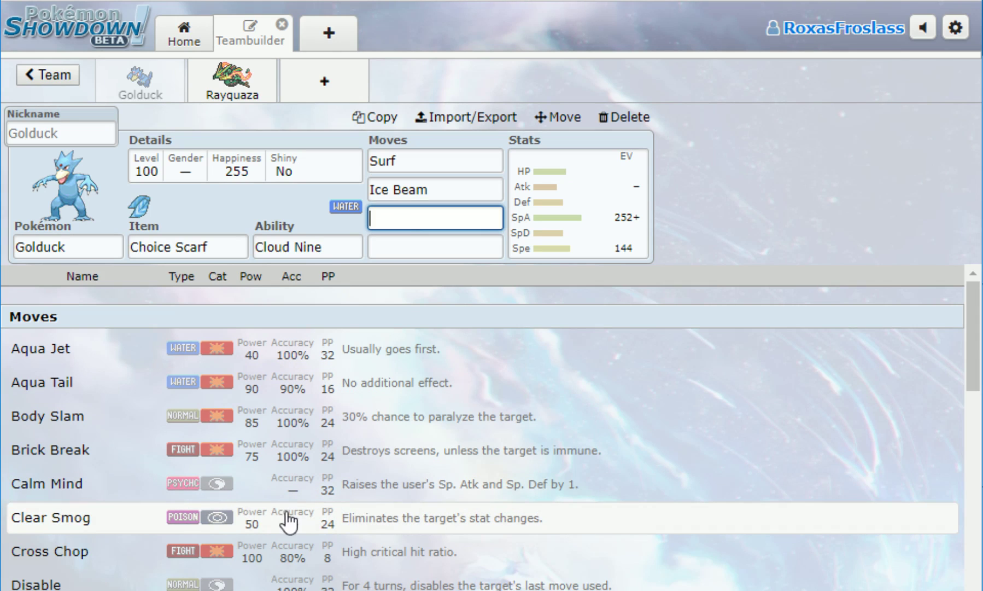
left_click(401, 527)
scroll(401, 482, "down", 5)
scroll(401, 481, "down", 2)
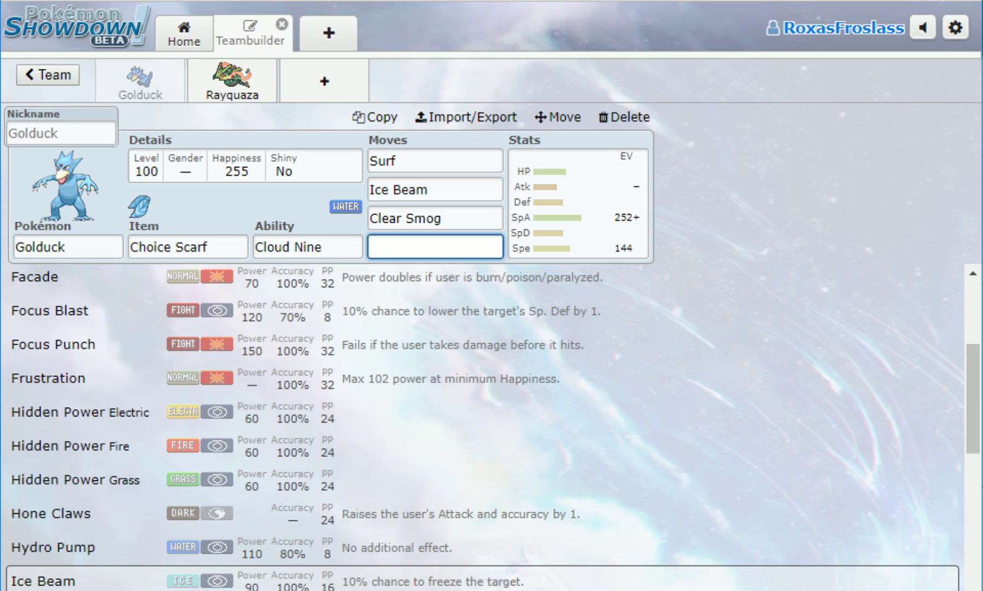
scroll(402, 481, "down", 4)
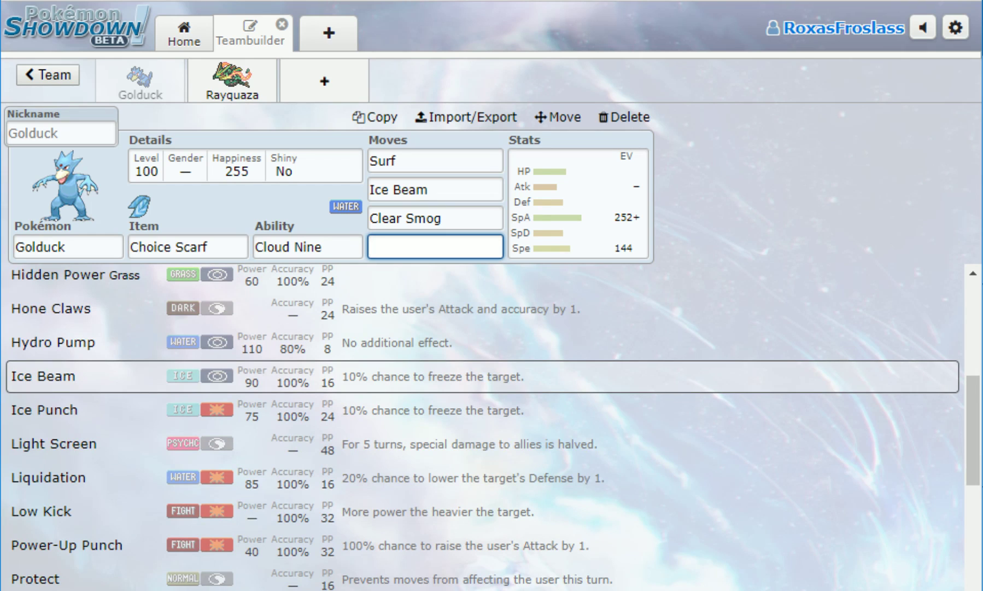
type("psyshock")
key("Return")
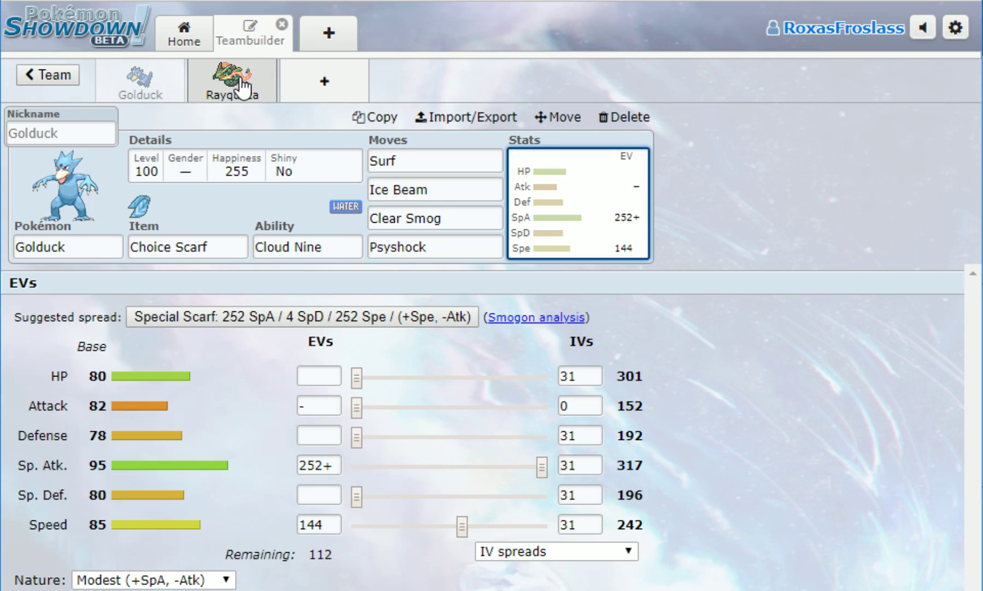
Replace Rayquaza-Mega in the team's second slot with the standard Arceus
left_click(241, 87)
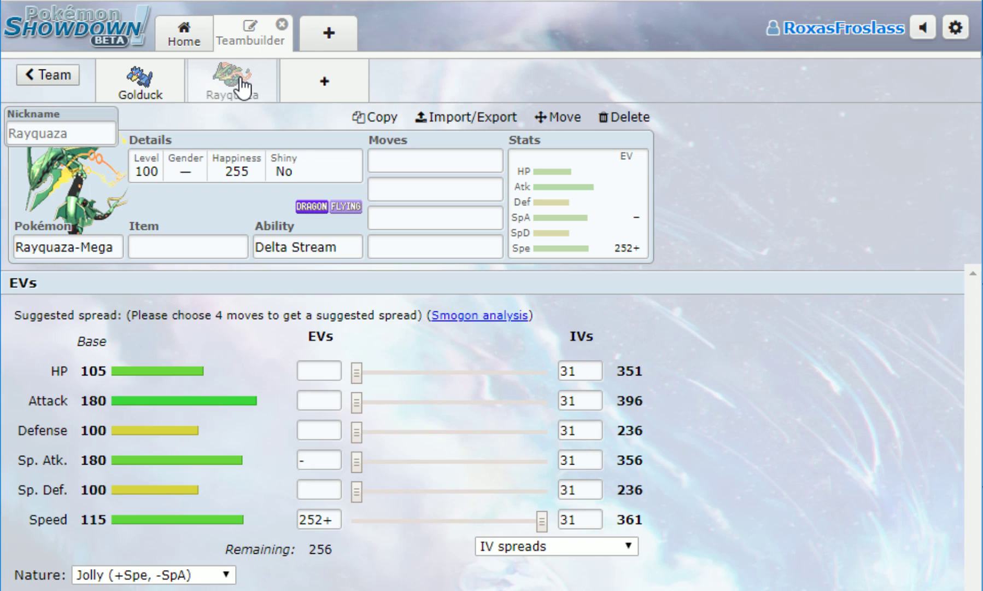
left_click(120, 239)
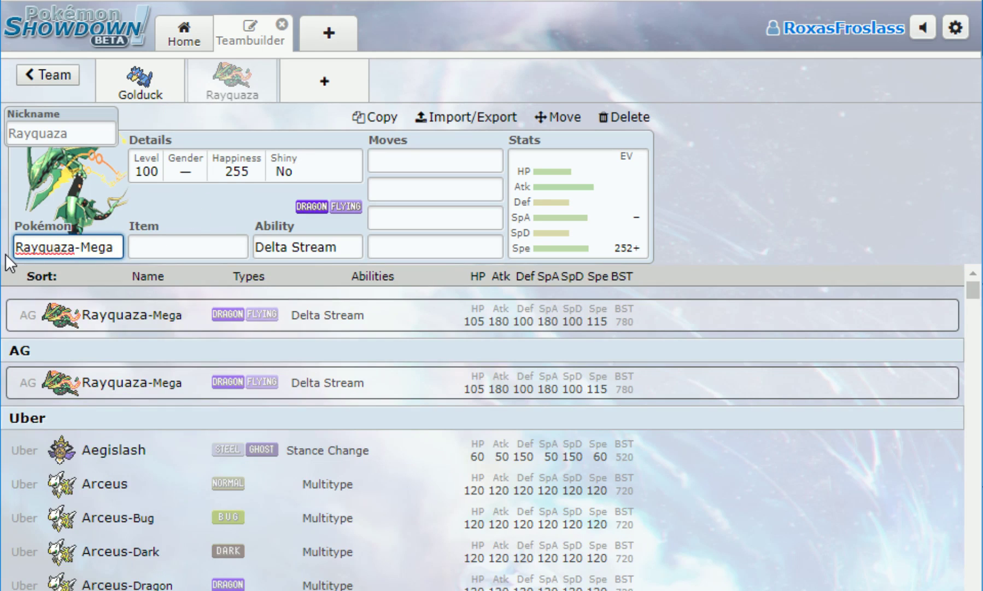
key("BackSpace")
key("BackSpace")
key("BackSpace")
key("BackSpace")
key("BackSpace")
key("BackSpace")
key("BackSpace")
key("BackSpace")
key("BackSpace")
key("BackSpace")
key("BackSpace")
key("BackSpace")
key("BackSpace")
type("AR")
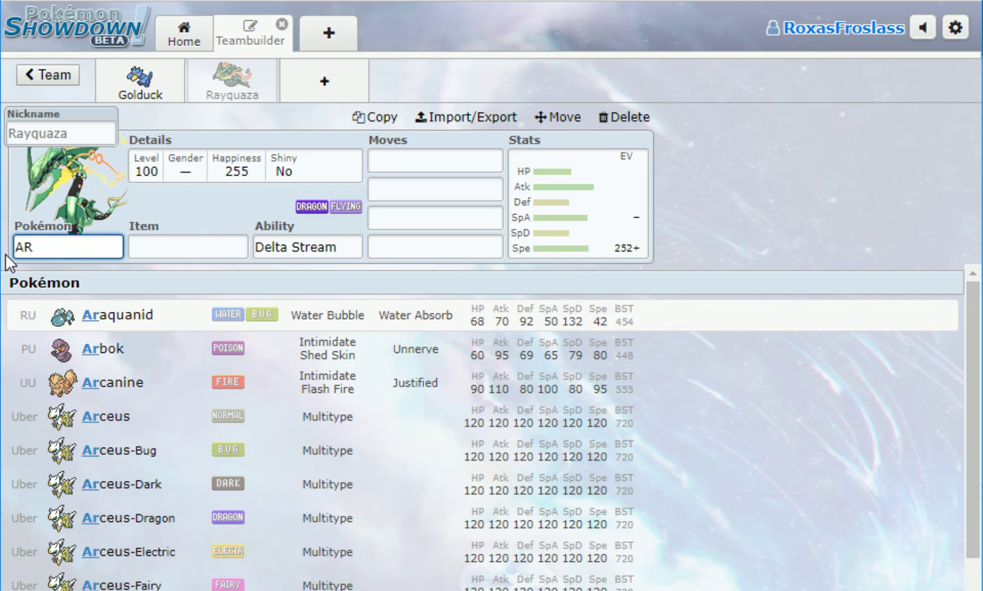
type("c")
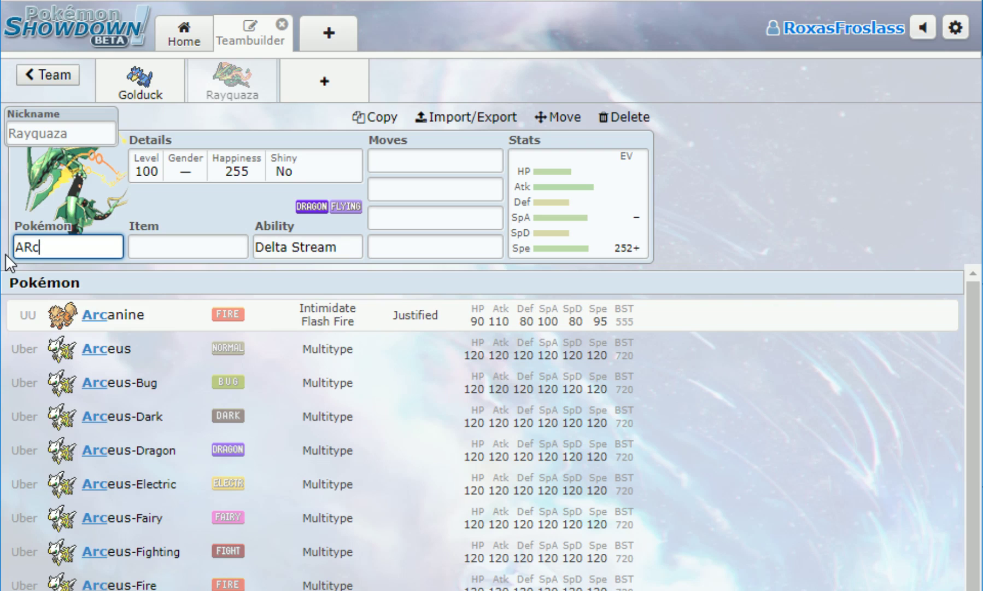
key("Down")
key("Return")
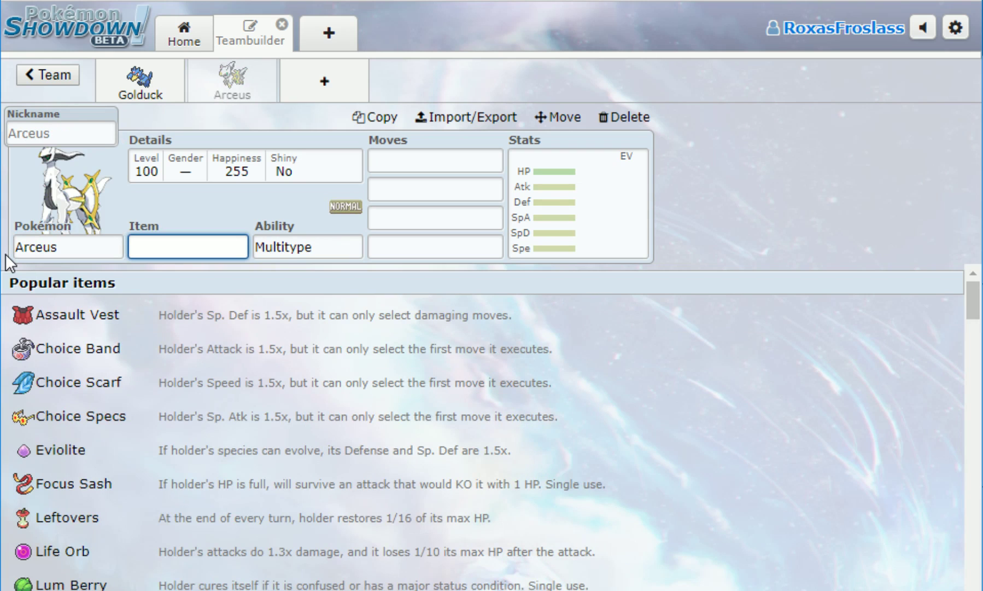
Try the Arceus-Fairy forme while browsing held items, and return to the standard Arceus
type("m")
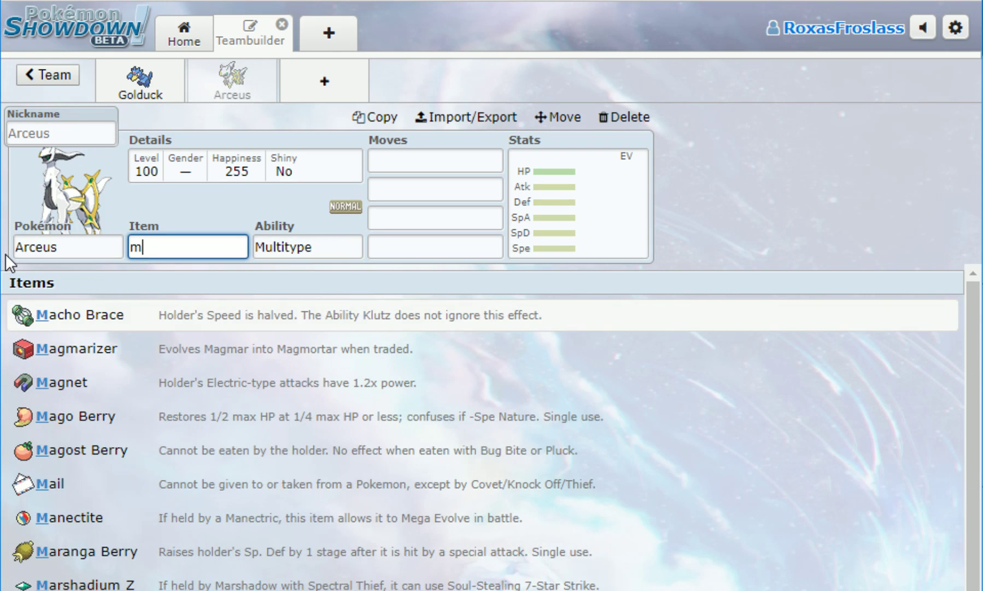
key("BackSpace")
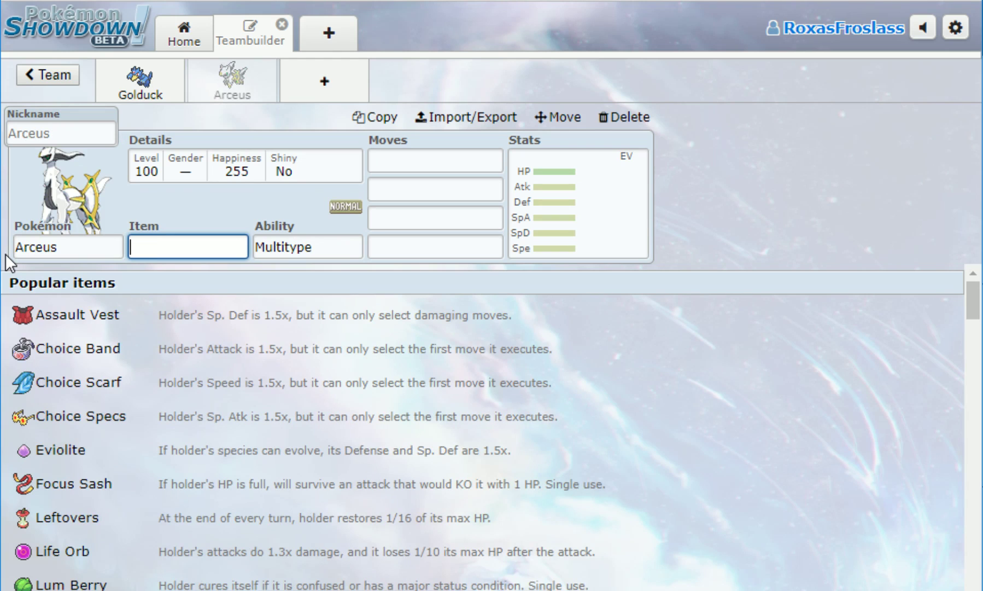
left_click(88, 249)
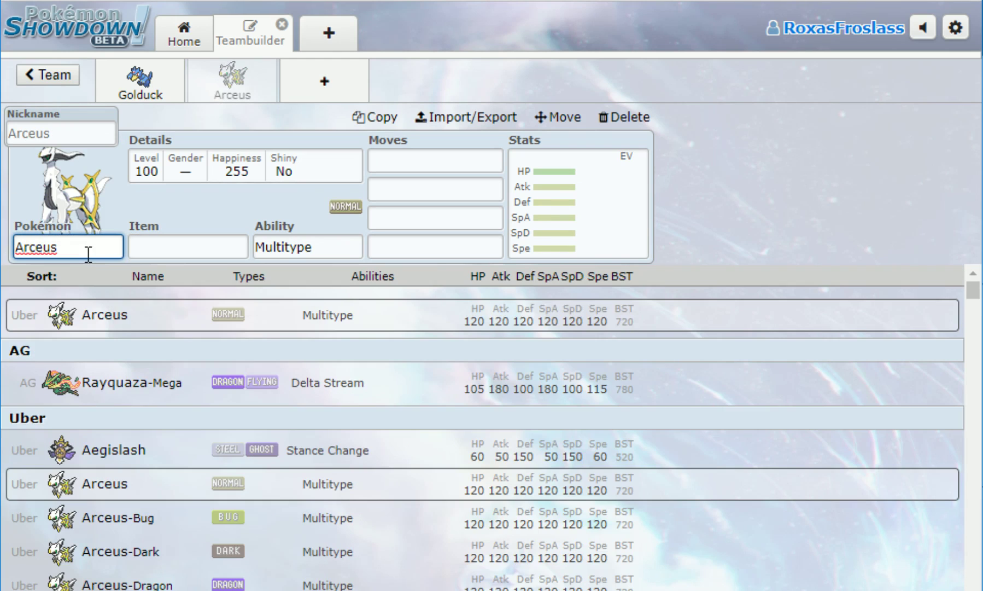
type("-Fairy")
key("Return")
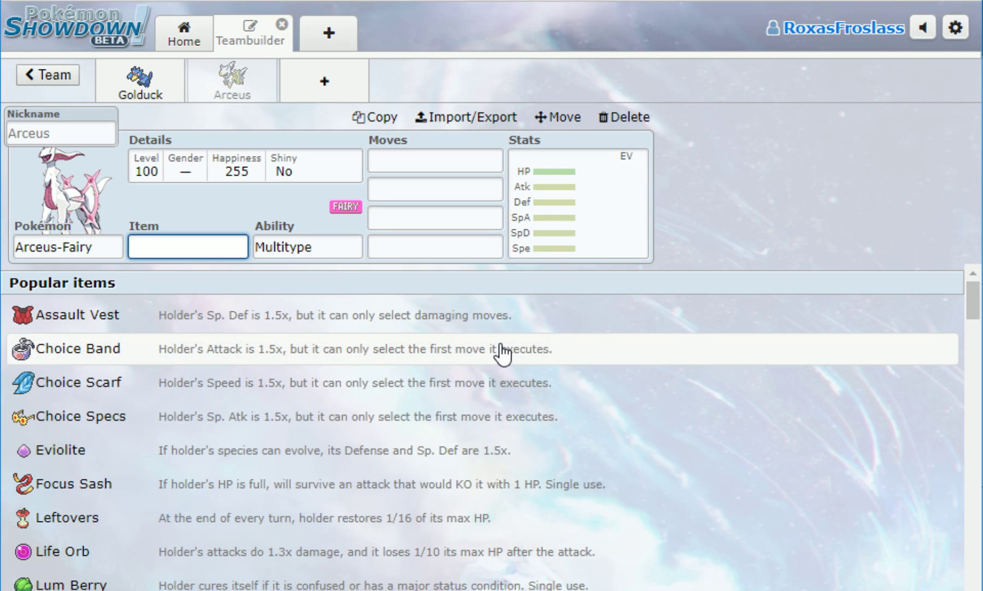
scroll(513, 527, "down", 10)
scroll(459, 584, "down", 10)
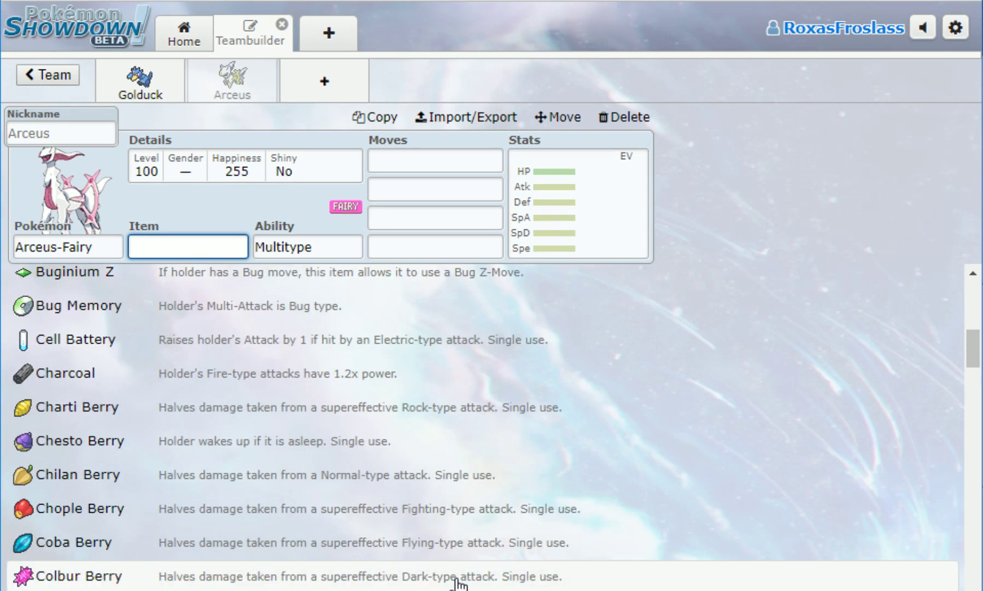
scroll(459, 584, "down", 10)
scroll(460, 584, "down", 10)
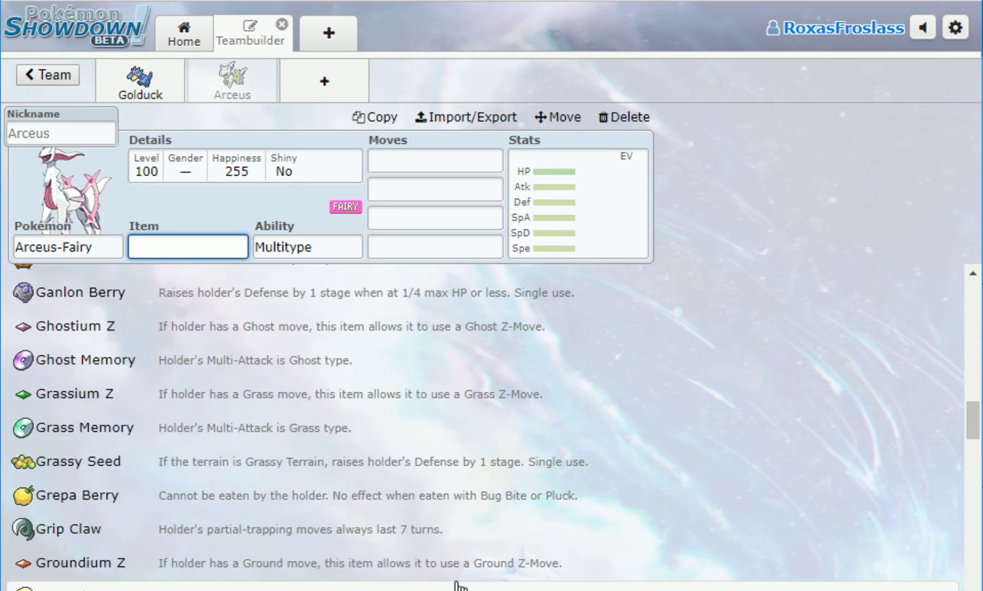
scroll(459, 584, "down", 3)
scroll(153, 290, "up", 20)
left_click(25, 229)
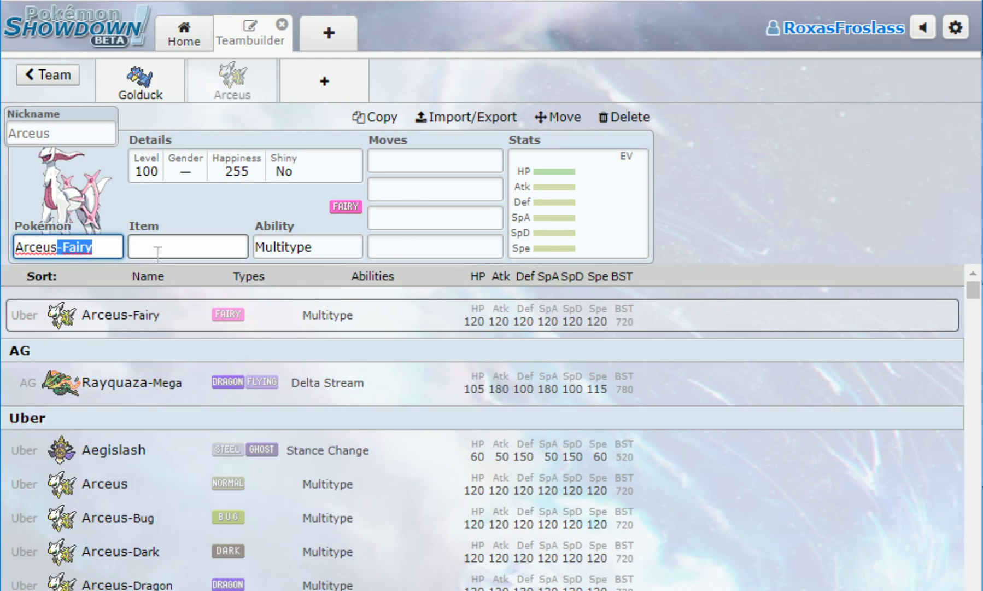
key("BackSpace")
Give Arceus Leftovers as its held item and keep Multitype as its ability
left_click(158, 254)
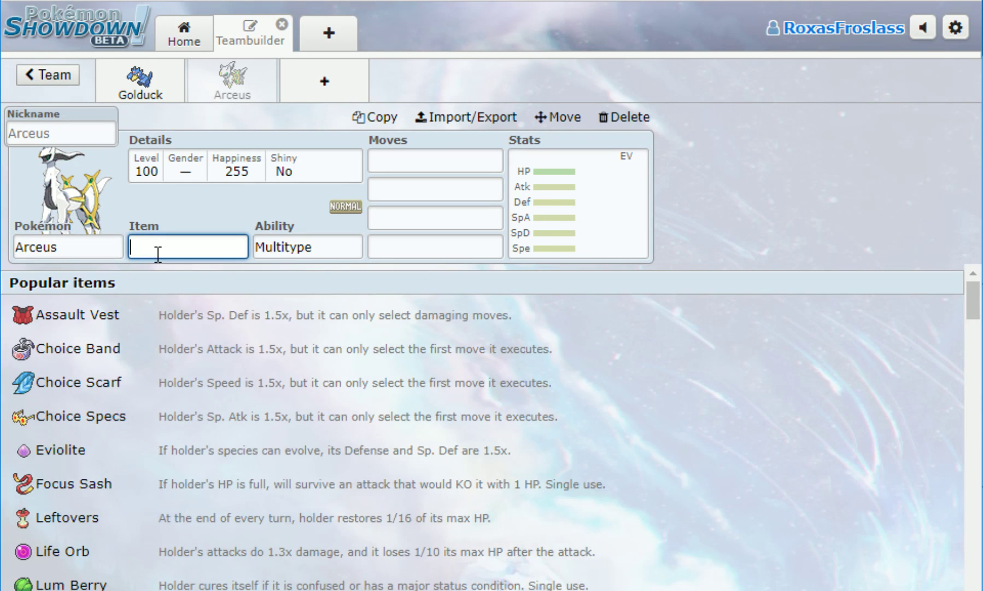
type("lef")
key("Return")
key("Return")
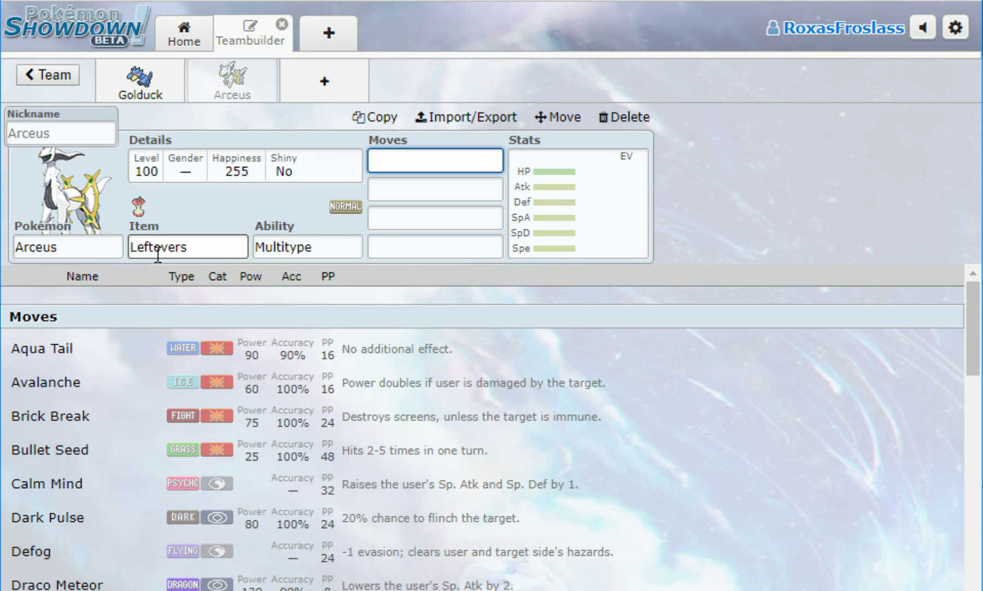
Set Arceus's four moves to Recover, Extreme Speed, Shadow Claw and Refresh
type("ro")
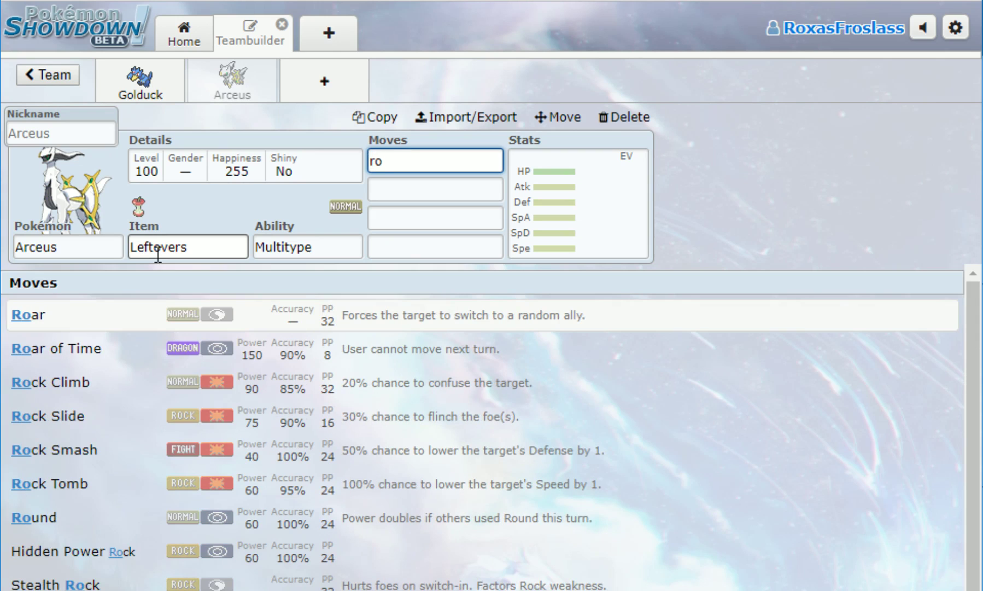
key("BackSpace")
type("e")
key("Return")
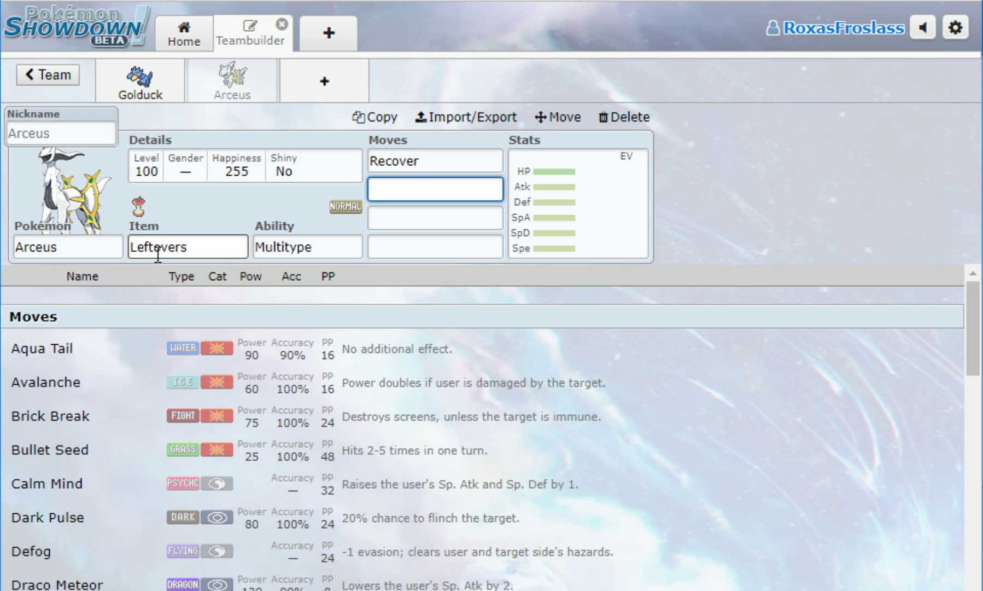
type("ex")
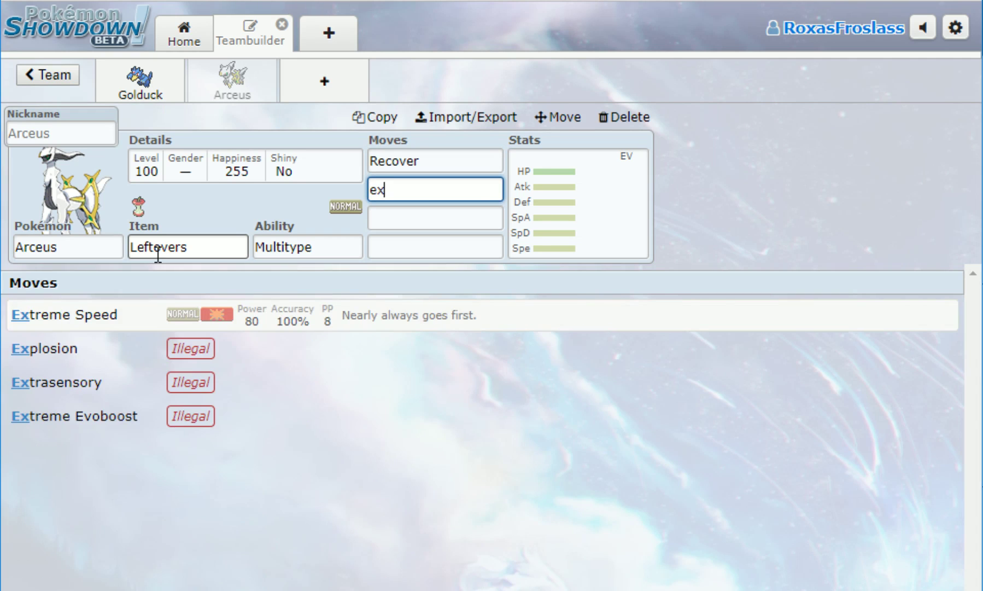
key("Return")
type("sha")
key("Down")
key("Return")
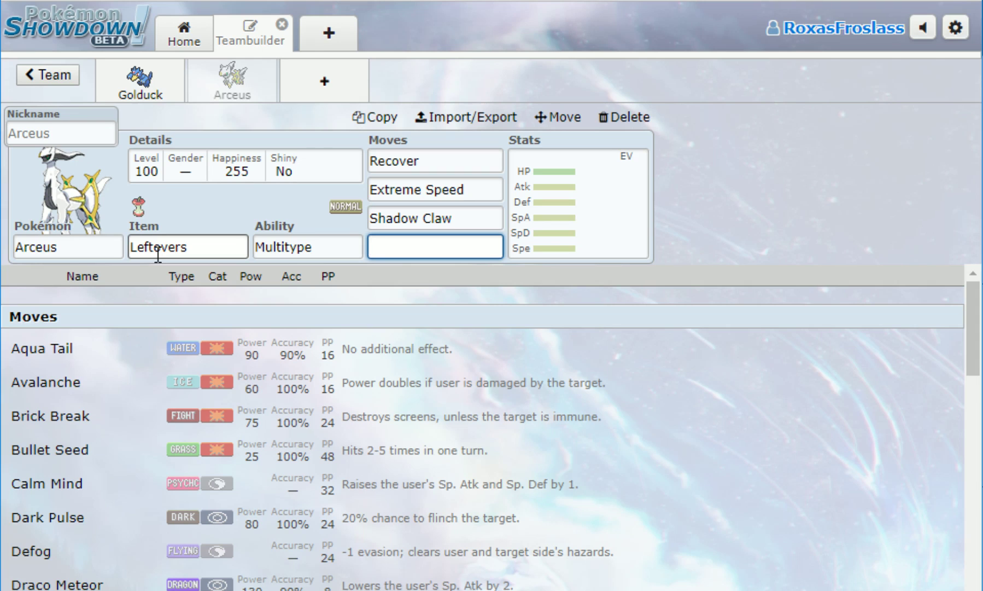
type("ref")
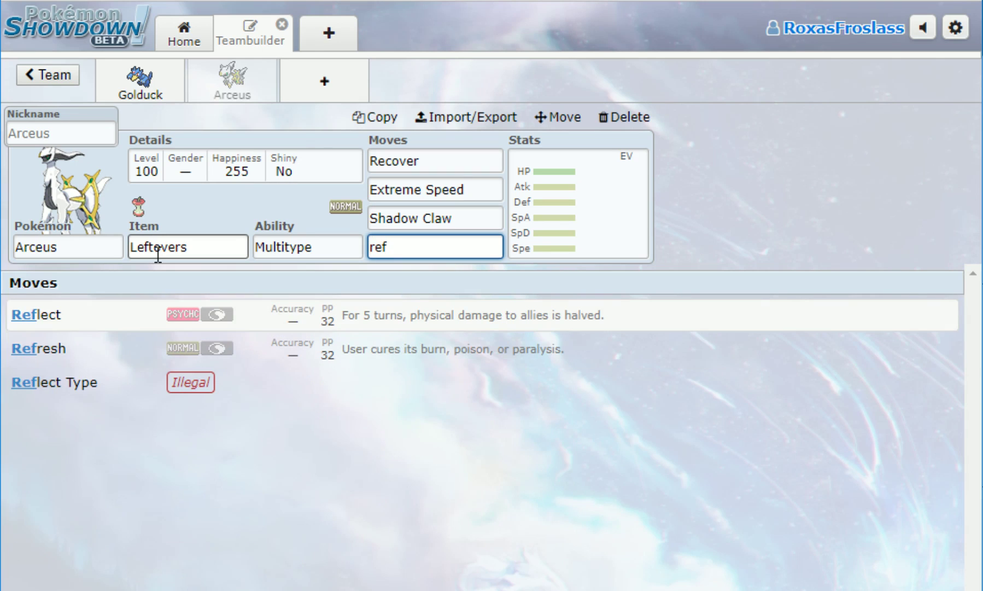
key("Down")
key("Return")
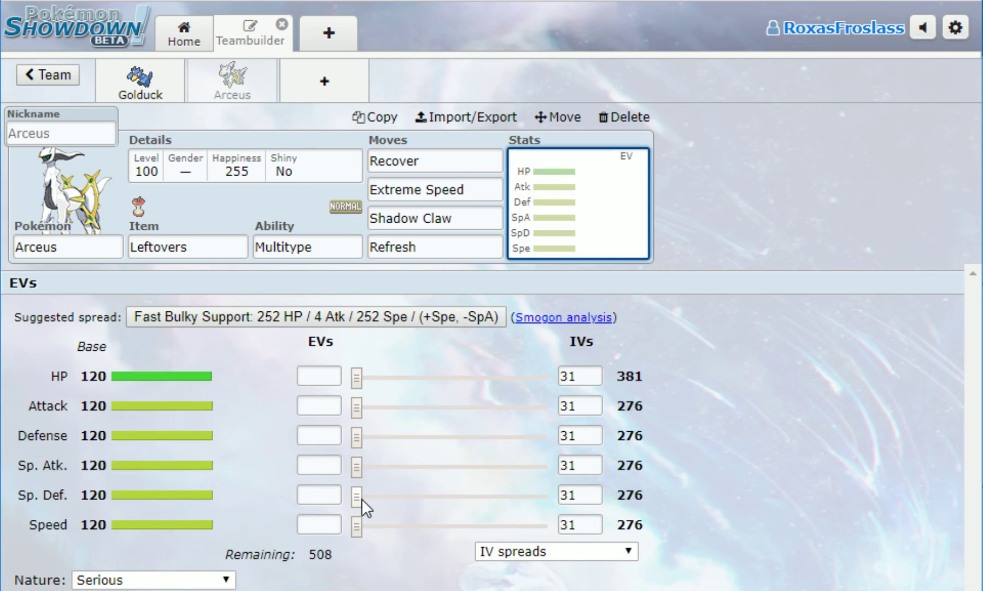
Set Arceus's EVs to 248 HP, 252 Sp. Def. and 8 Speed
left_click_drag(362, 499, 617, 493)
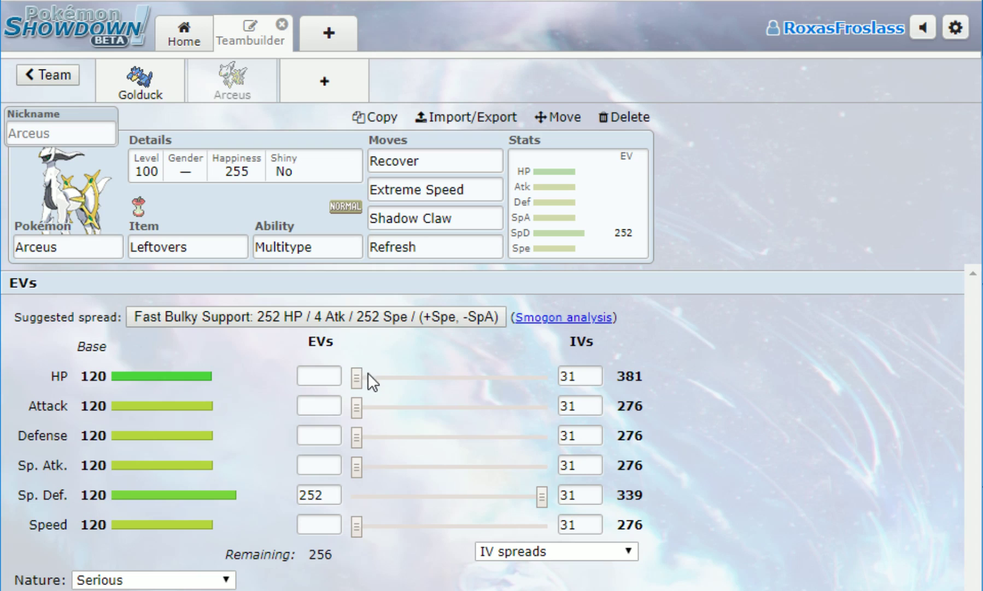
left_click_drag(356, 377, 687, 391)
left_click(322, 494)
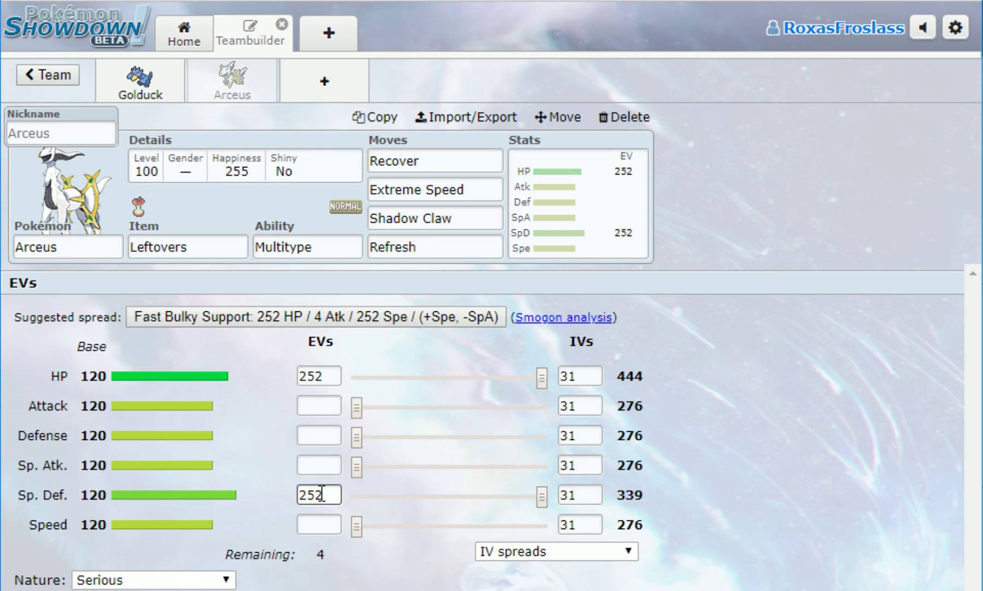
left_click(347, 495)
left_click_drag(361, 517, 362, 521)
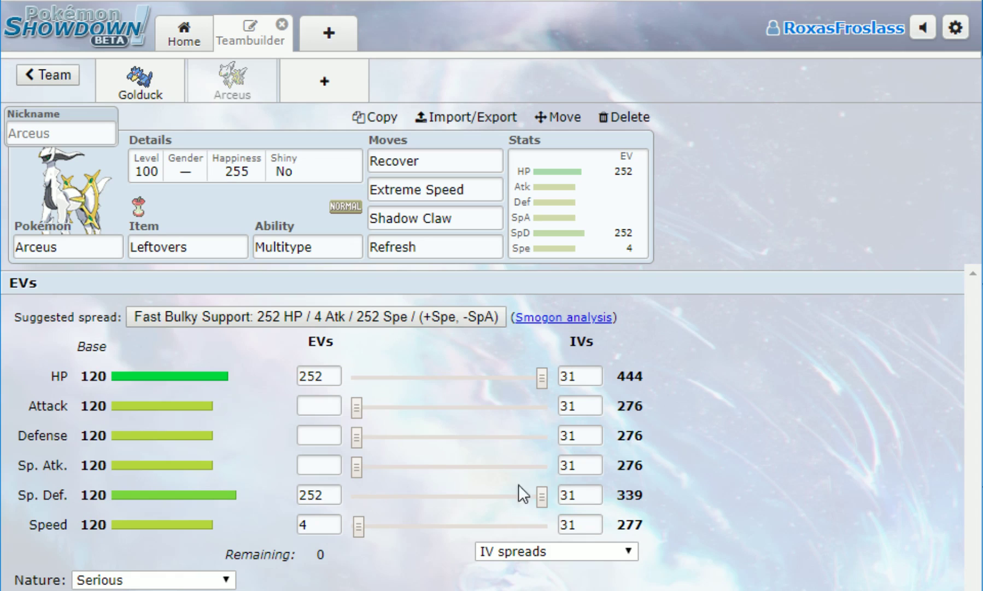
left_click(540, 373)
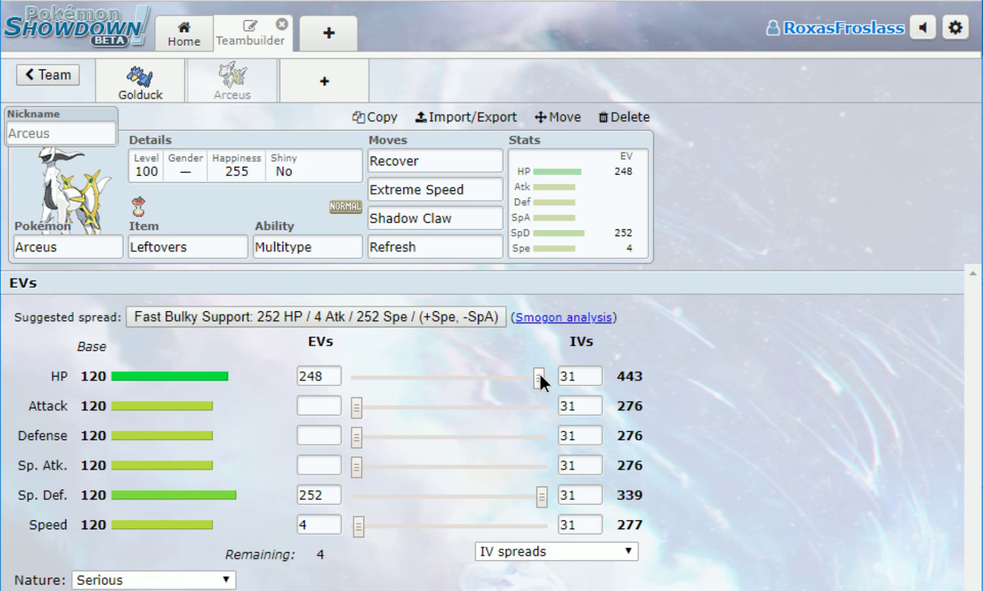
left_click(369, 525)
Give Arceus the Careful nature by marking Sp. Def. as boosted and Sp. Atk. as lowered in its EV spread
left_click(338, 498)
type("+")
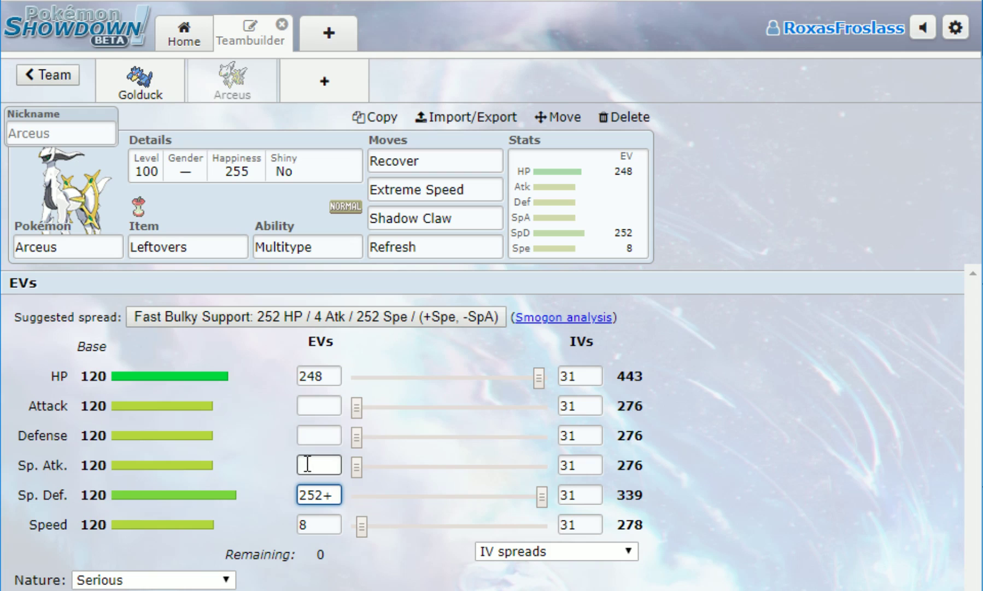
left_click(308, 464)
type("-")
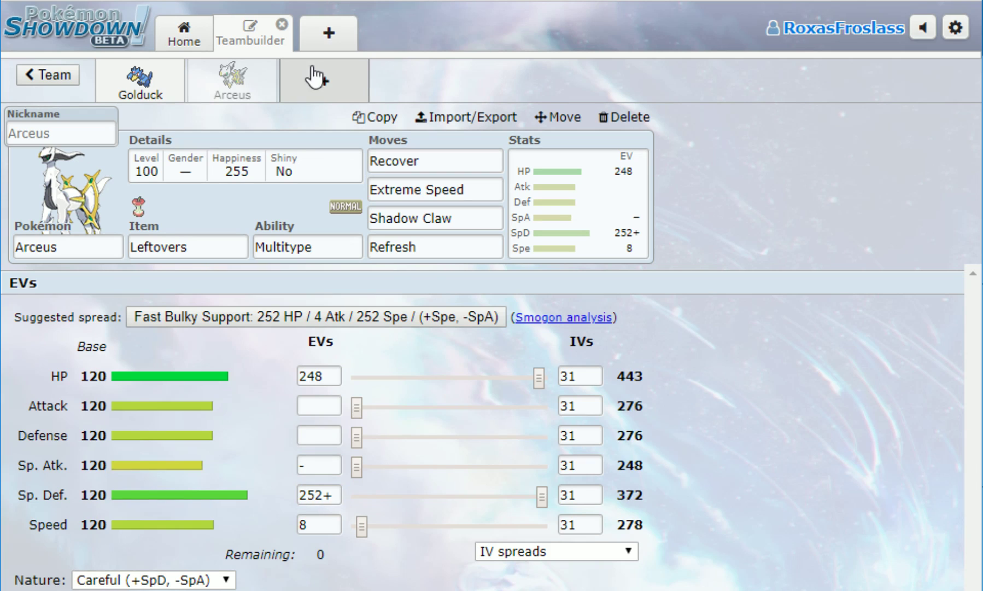
Add Giratina in its standard forme as the team's third Pokémon
left_click(323, 81)
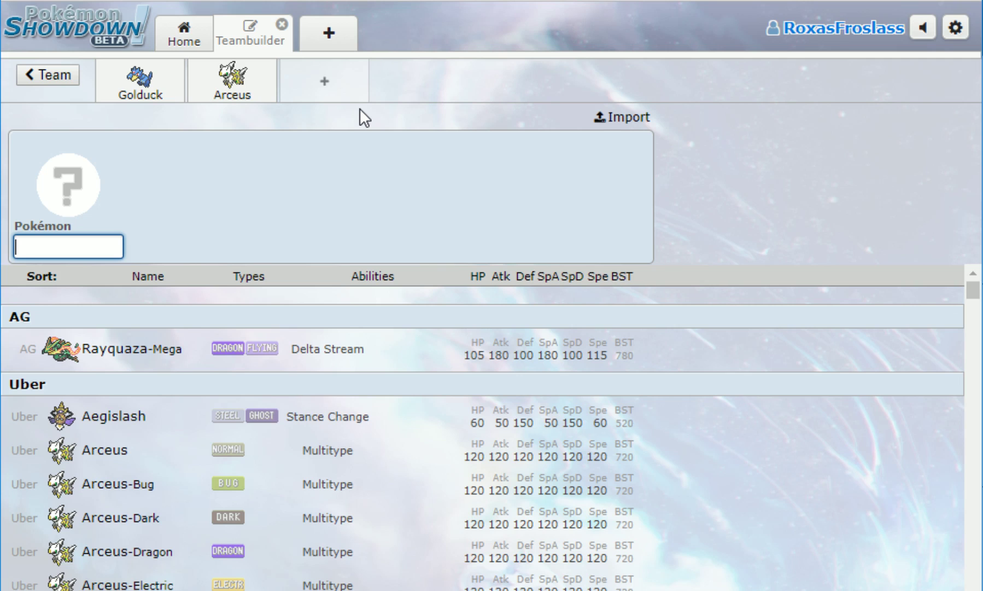
type("gir")
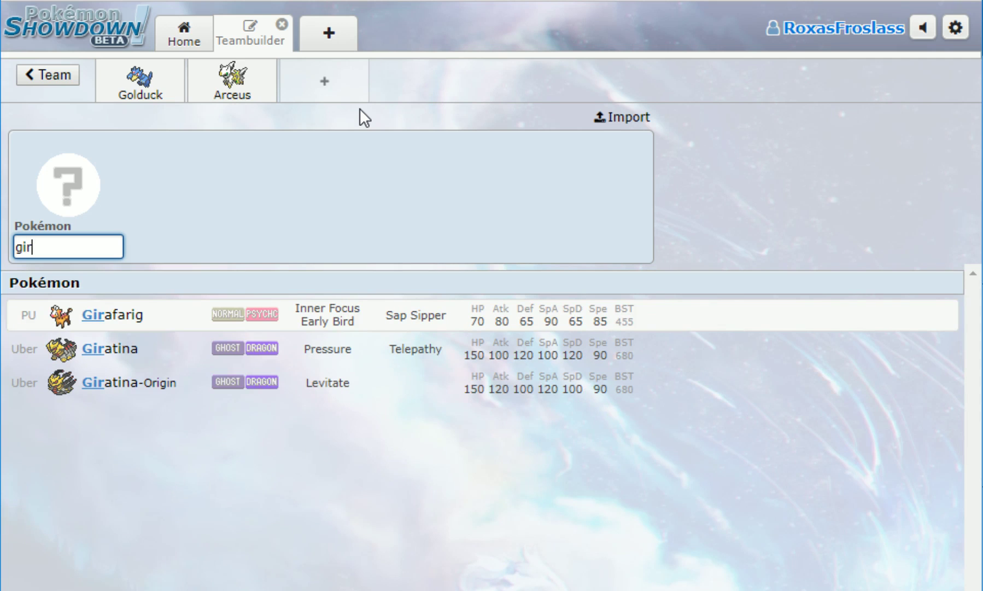
key("Down")
key("Return")
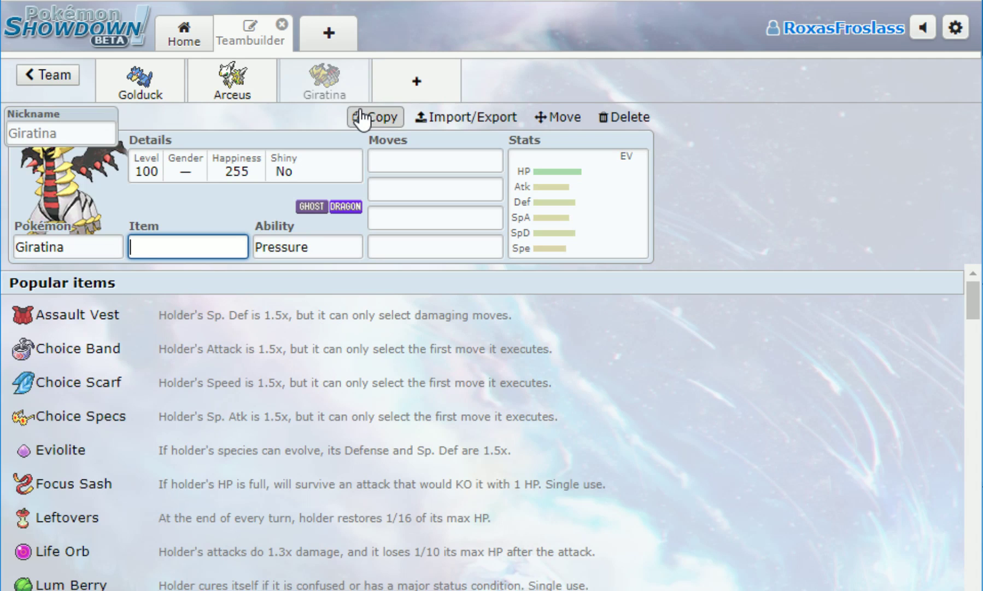
Give Giratina Leftovers as its held item and Pressure as its ability
type("lef")
key("Return")
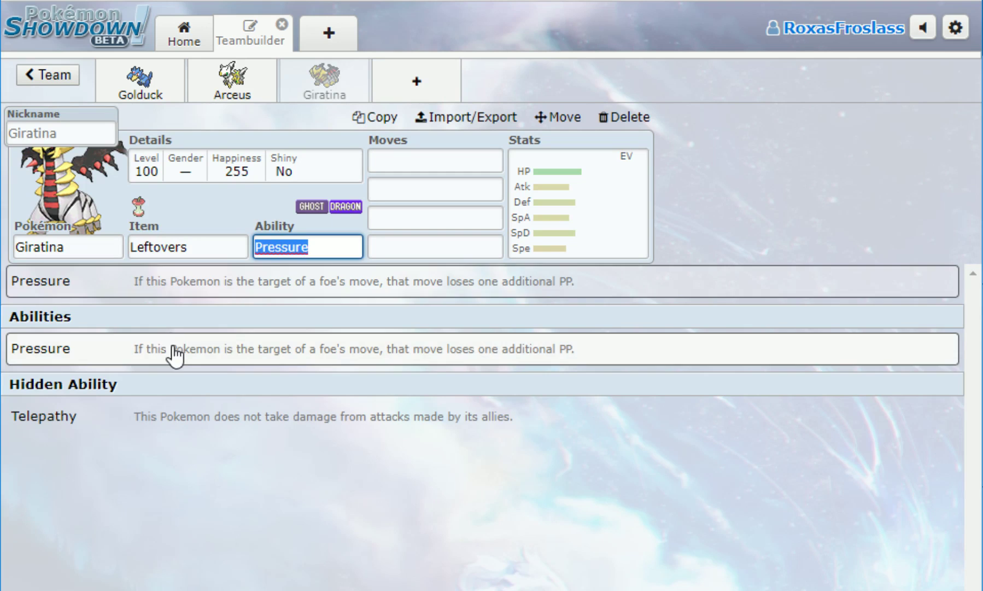
left_click(175, 350)
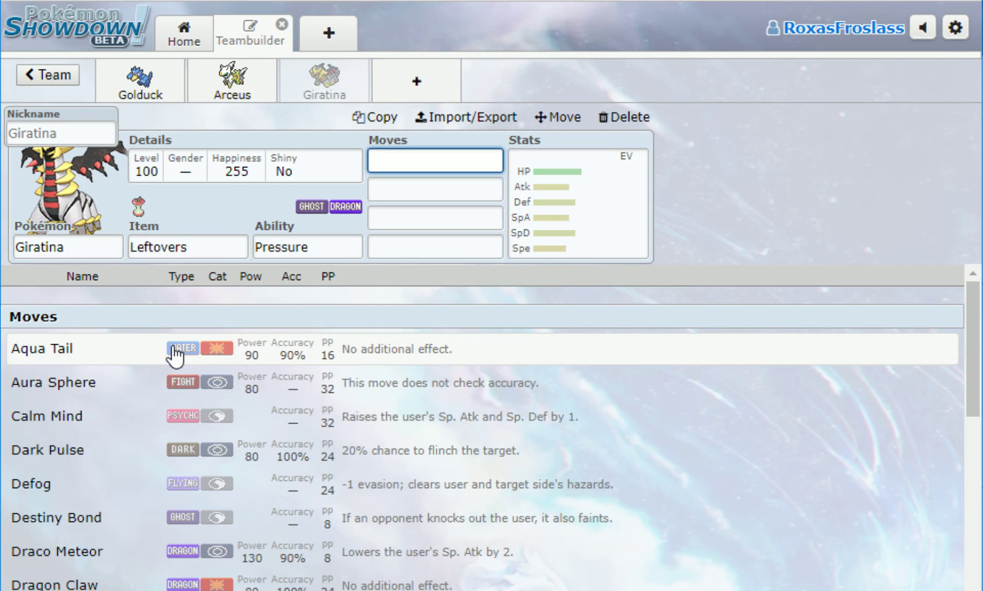
Give Giratina Roar, Shadow Ball and Dragon Pulse as its first three moves
type("ro")
left_click(113, 316)
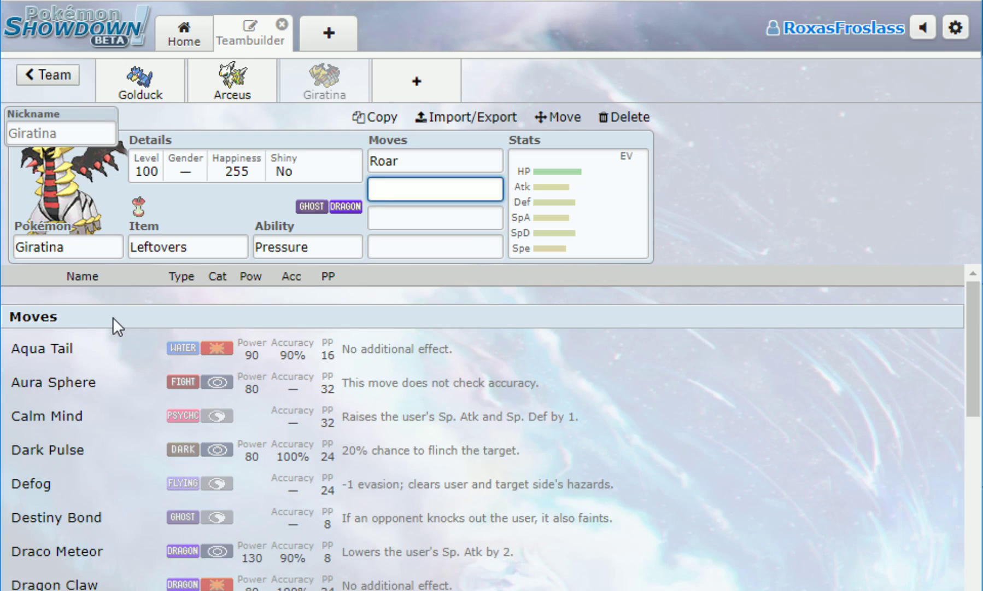
type("sha")
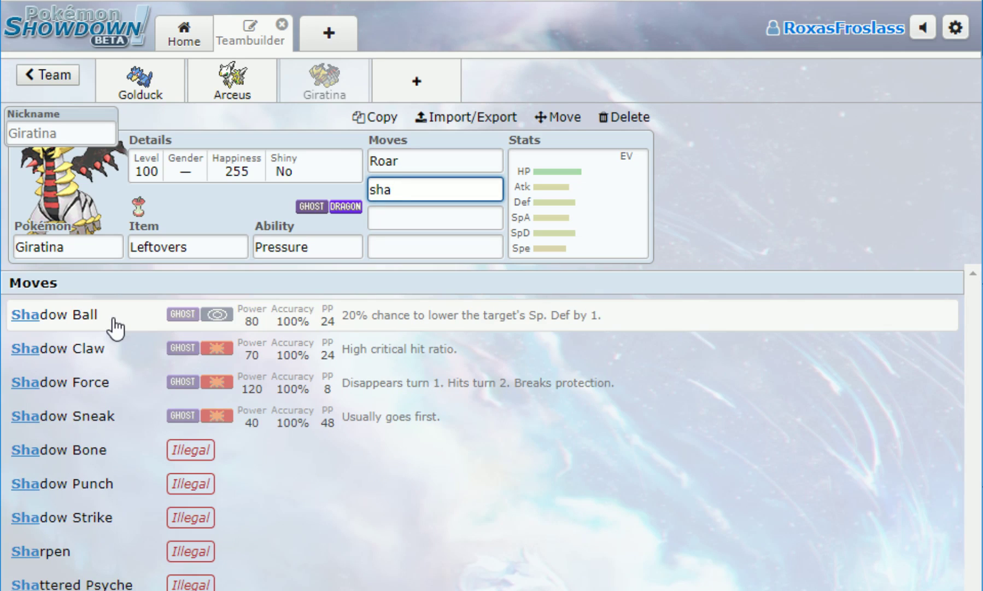
left_click(113, 319)
type("dr")
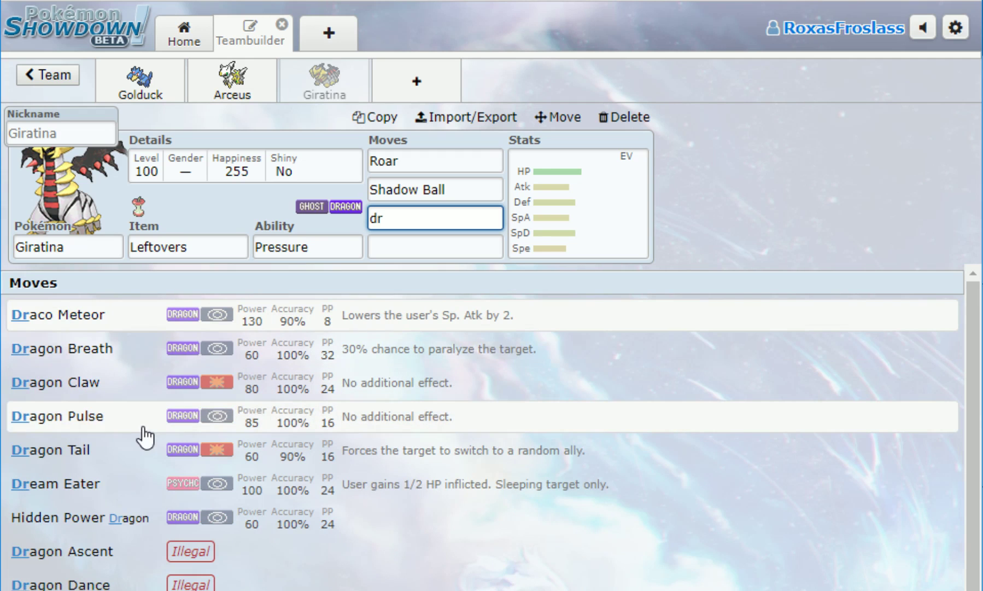
left_click(143, 418)
type("red")
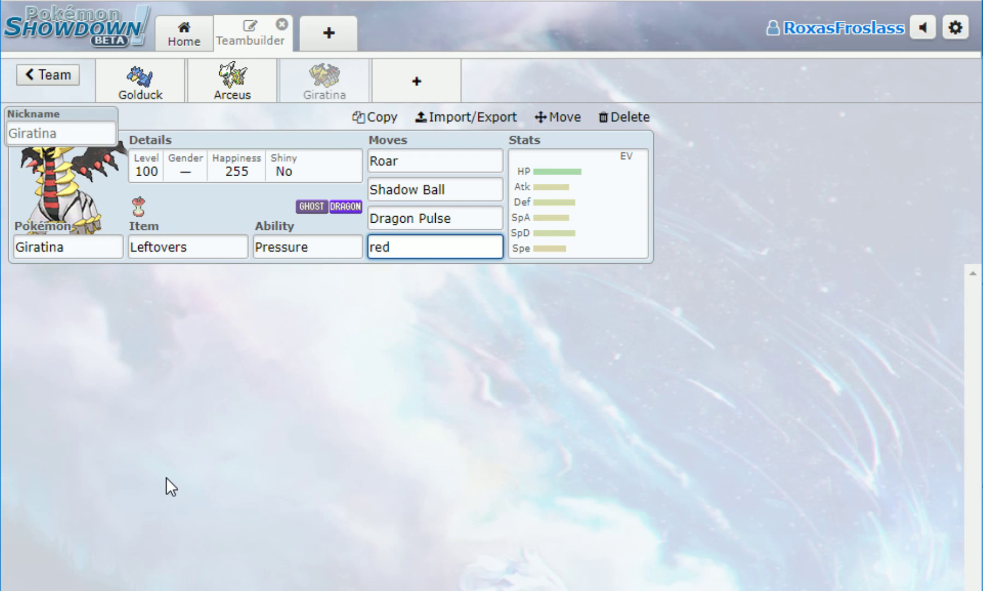
key("Return")
left_click(426, 247)
key("BackSpace")
key("BackSpace")
key("BackSpace")
key("BackSpace")
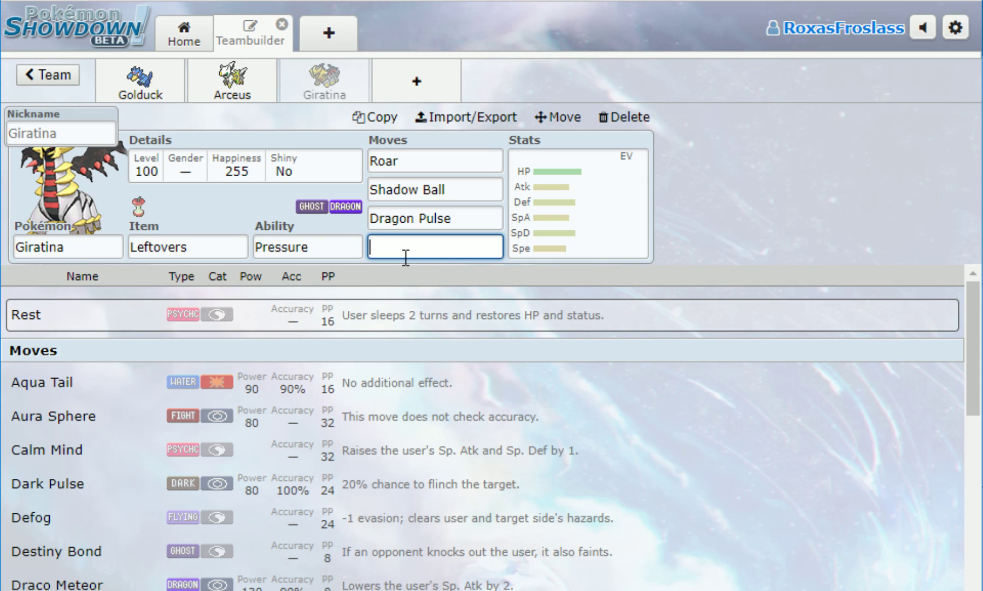
Set Rest as Giratina's fourth move
type("re")
left_click(387, 315)
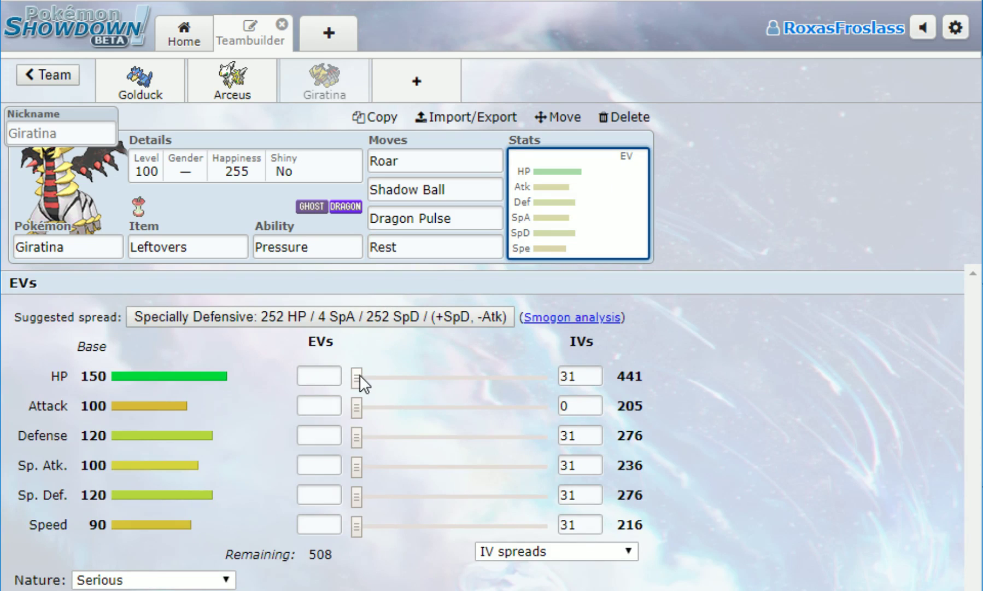
Set Giratina's EVs to 248 HP, 252 Defense and 8 Sp. Atk
left_click_drag(359, 374, 541, 376)
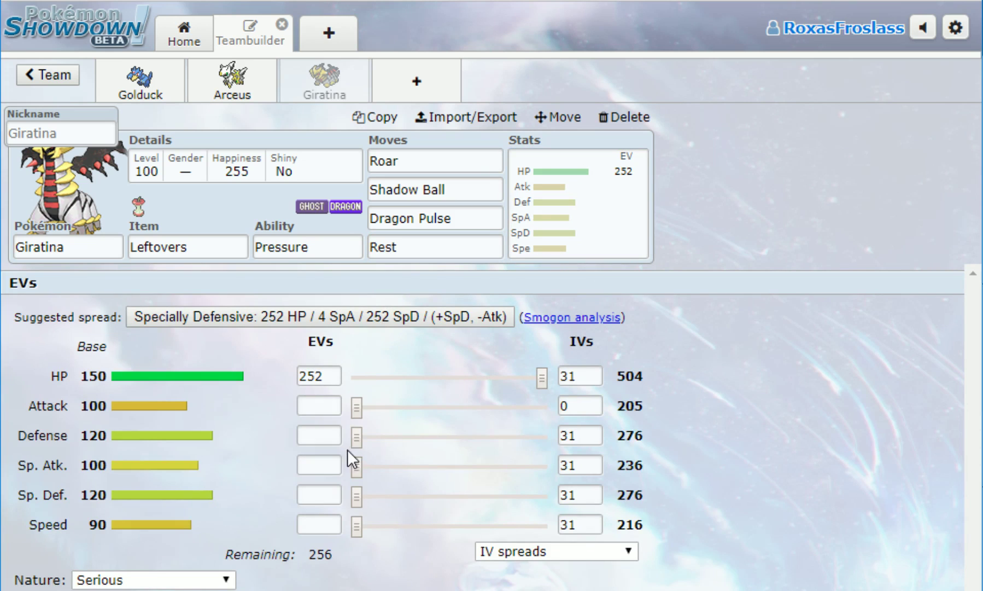
left_click_drag(359, 442, 867, 450)
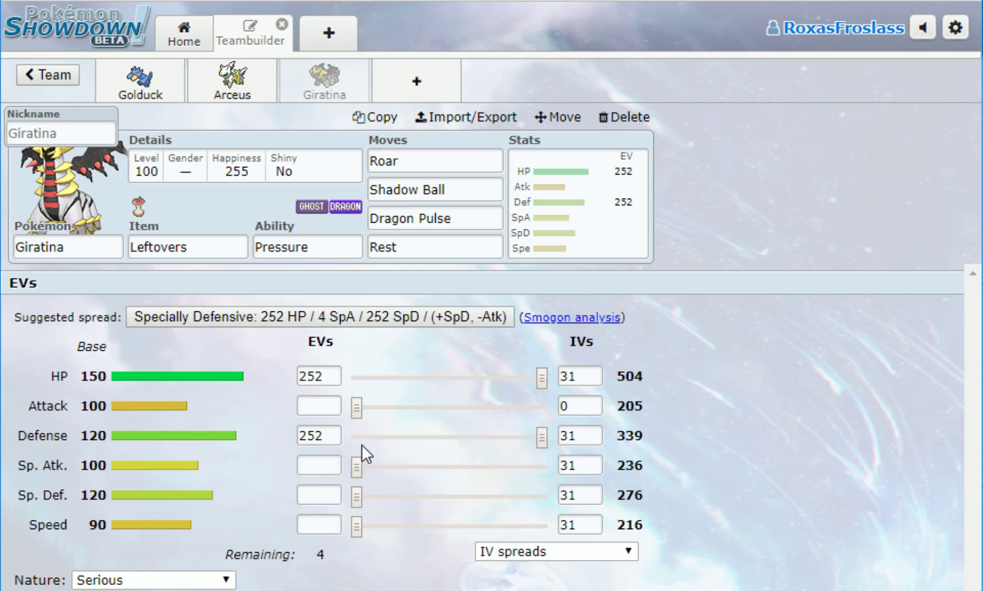
left_click_drag(362, 468, 367, 468)
left_click_drag(540, 375, 539, 373)
left_click_drag(360, 467, 363, 467)
Give Giratina the Bold nature by marking Attack as lowered and Defense as boosted in its EV spread
left_click(329, 528)
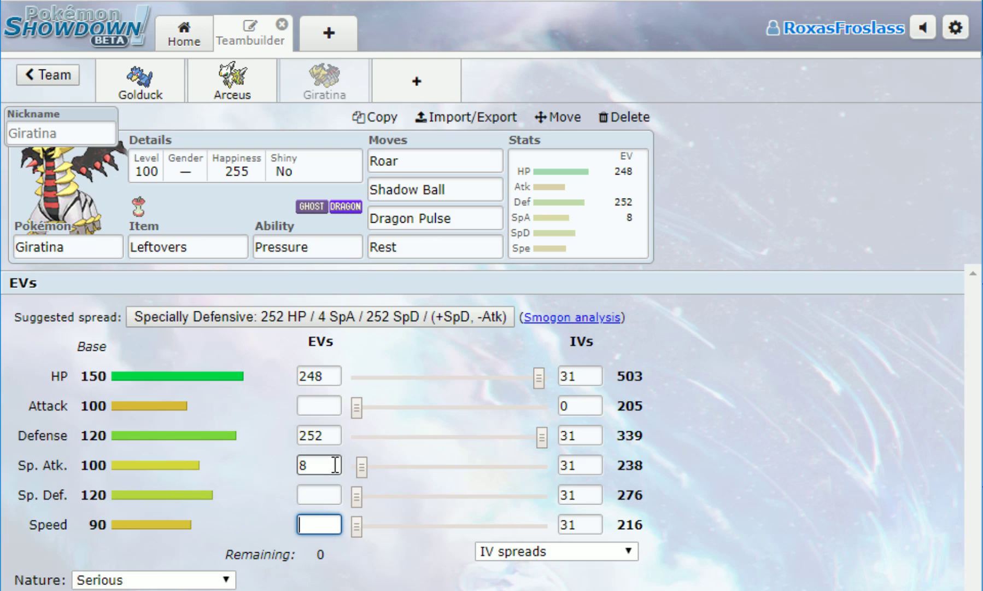
left_click(312, 408)
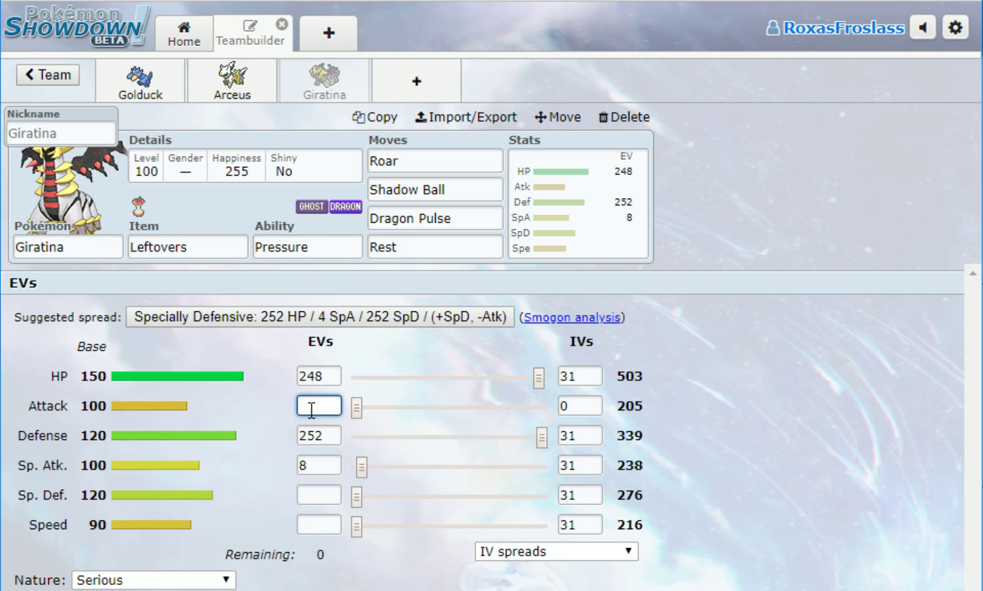
type("-")
left_click(334, 435)
type("+")
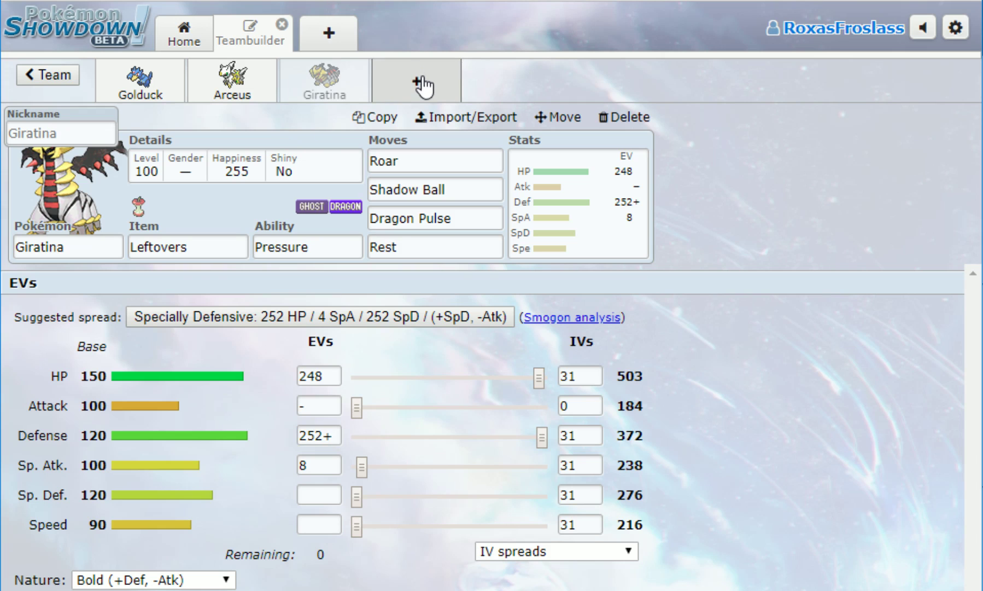
Open a fourth team slot and look through the Uber and OU Pokémon for a suitable partner
left_click(421, 79)
scroll(432, 566, "down", 8)
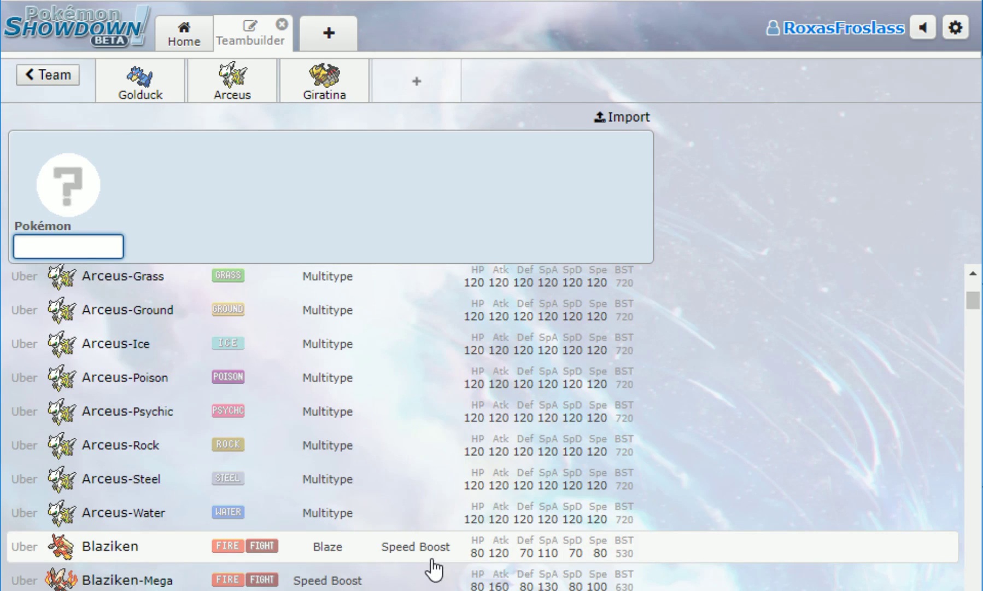
scroll(435, 568, "down", 2)
scroll(435, 569, "down", 6)
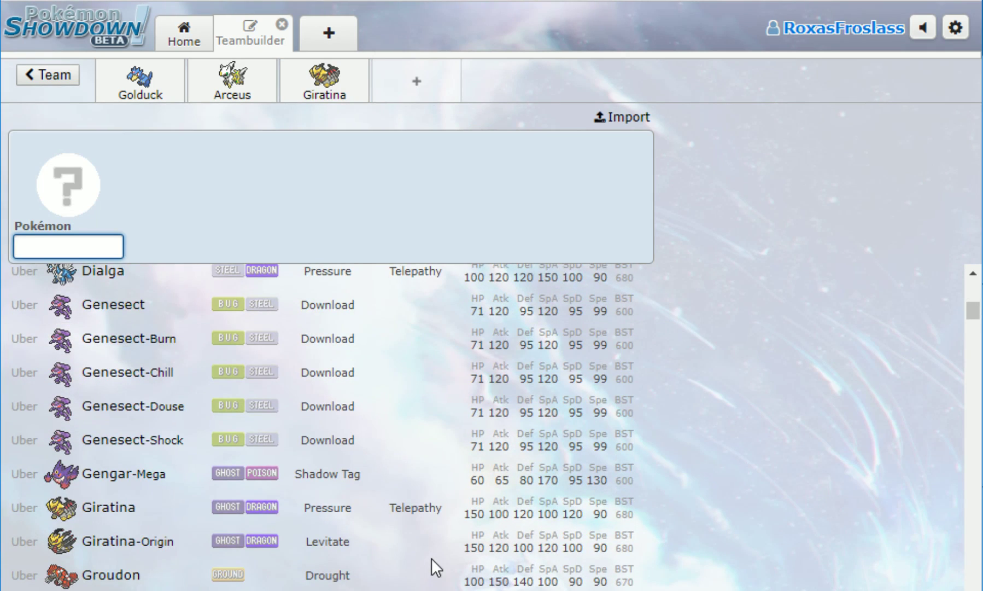
scroll(432, 558, "down", 2)
scroll(432, 561, "down", 3)
scroll(435, 568, "down", 5)
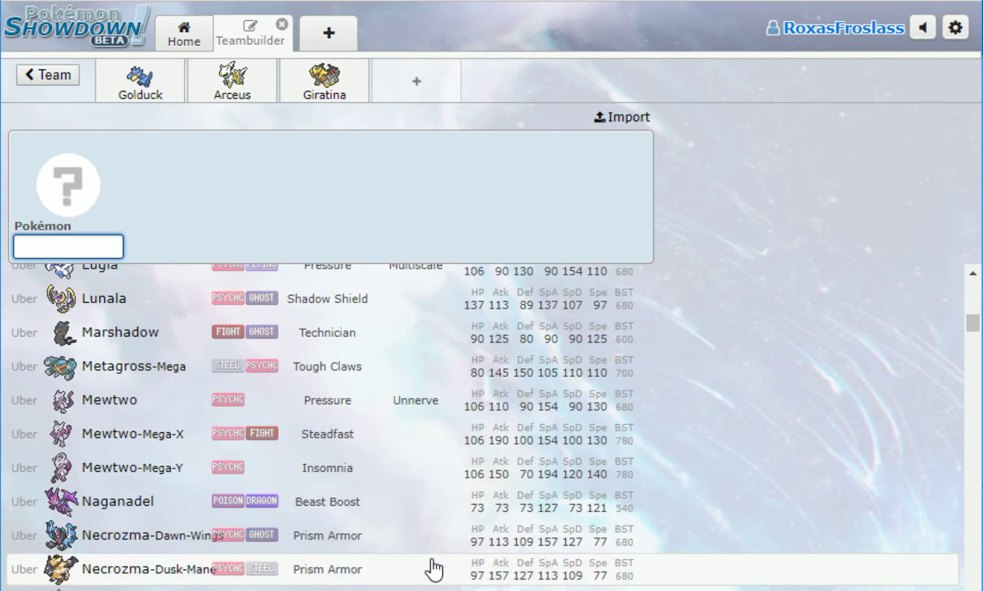
scroll(435, 568, "down", 1)
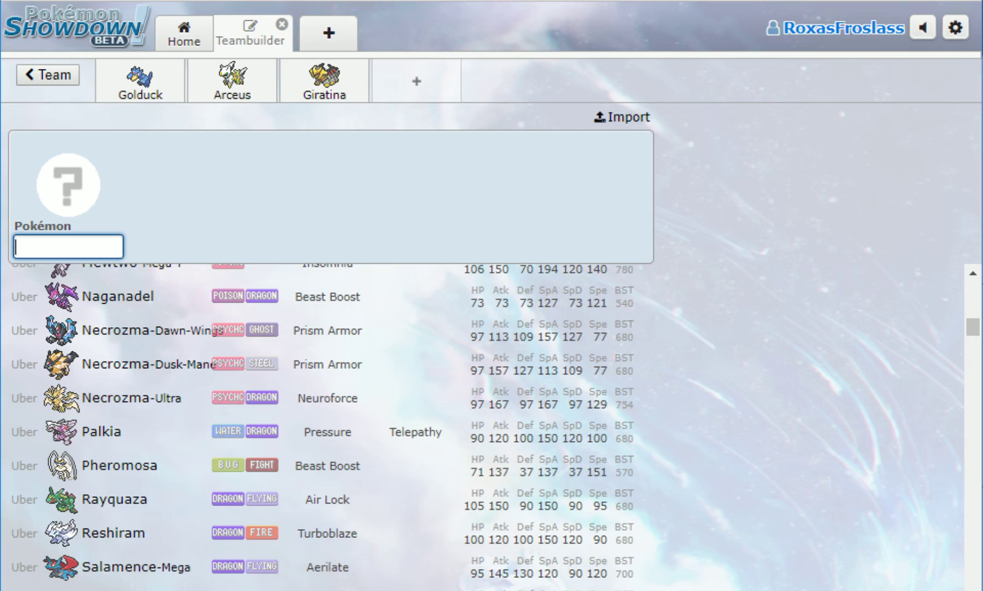
scroll(481, 427, "down", 5)
scroll(482, 427, "down", 10)
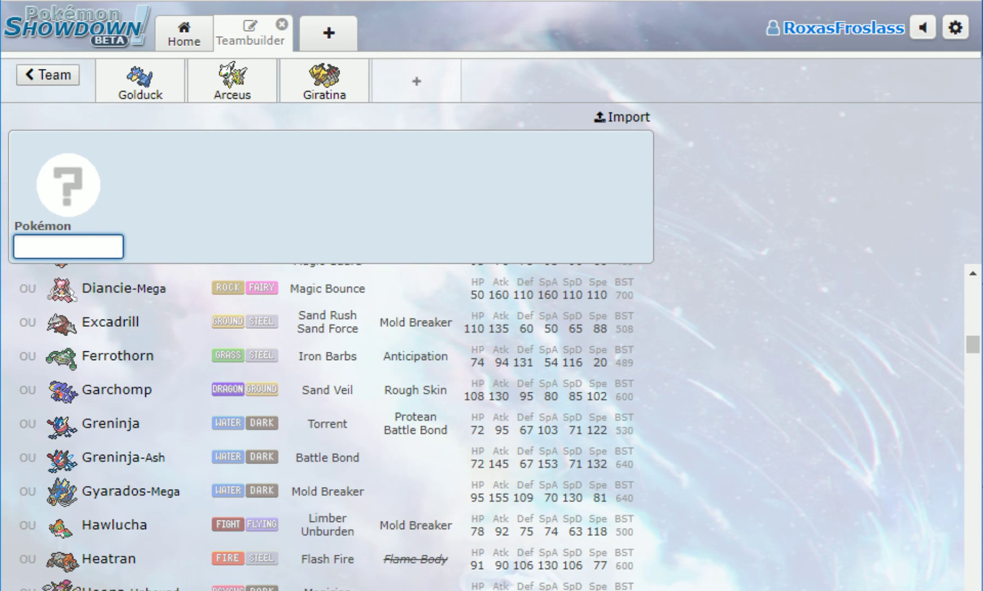
scroll(481, 427, "down", 3)
scroll(482, 426, "down", 2)
scroll(481, 426, "down", 2)
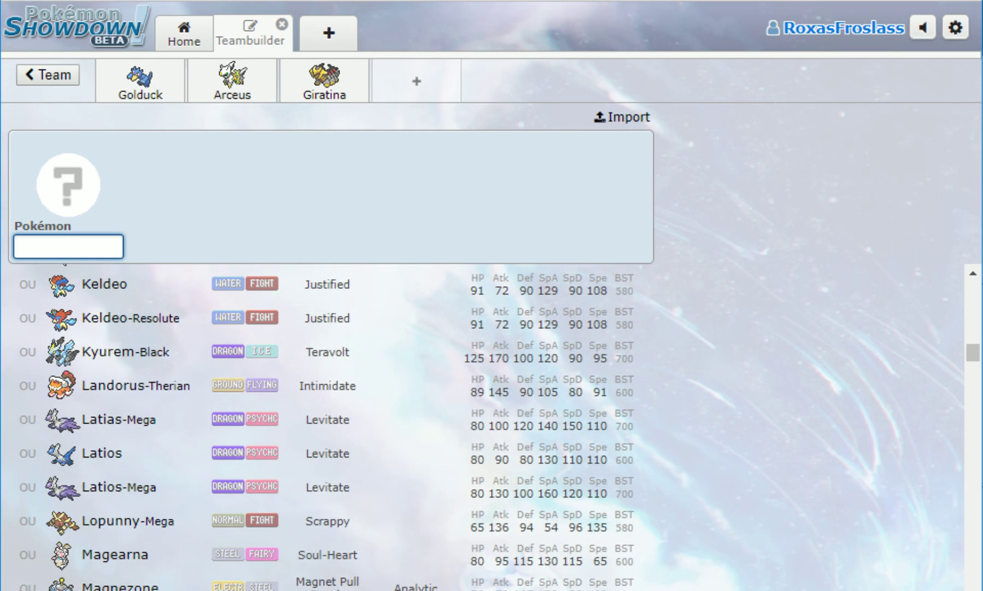
scroll(482, 426, "down", 2)
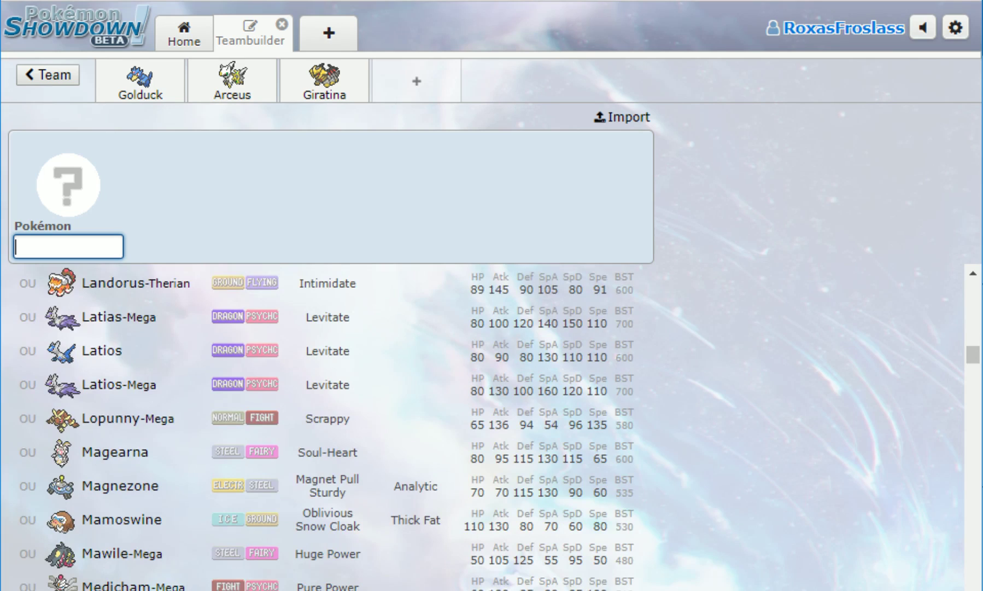
scroll(481, 427, "down", 5)
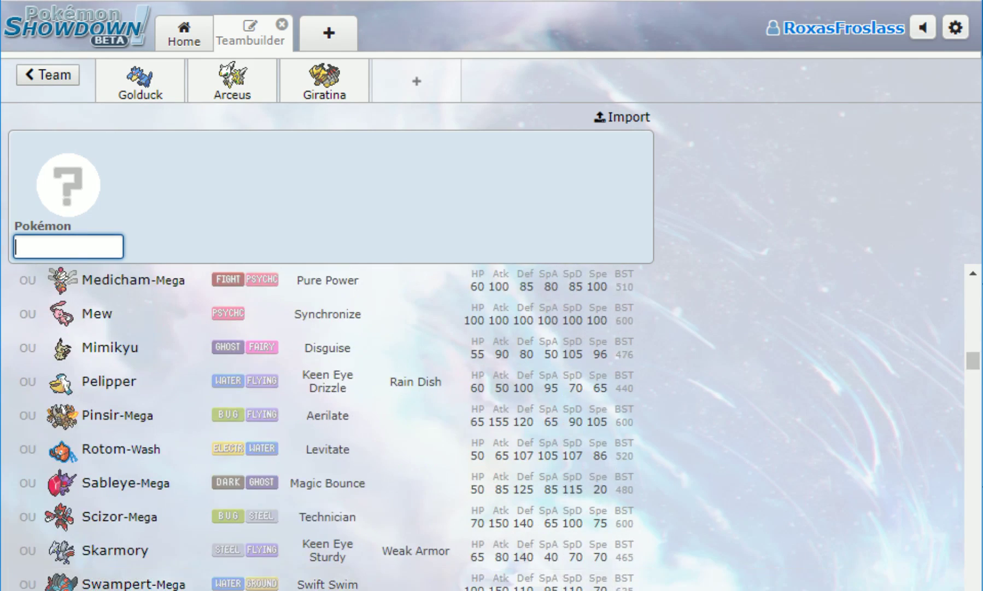
scroll(481, 427, "down", 3)
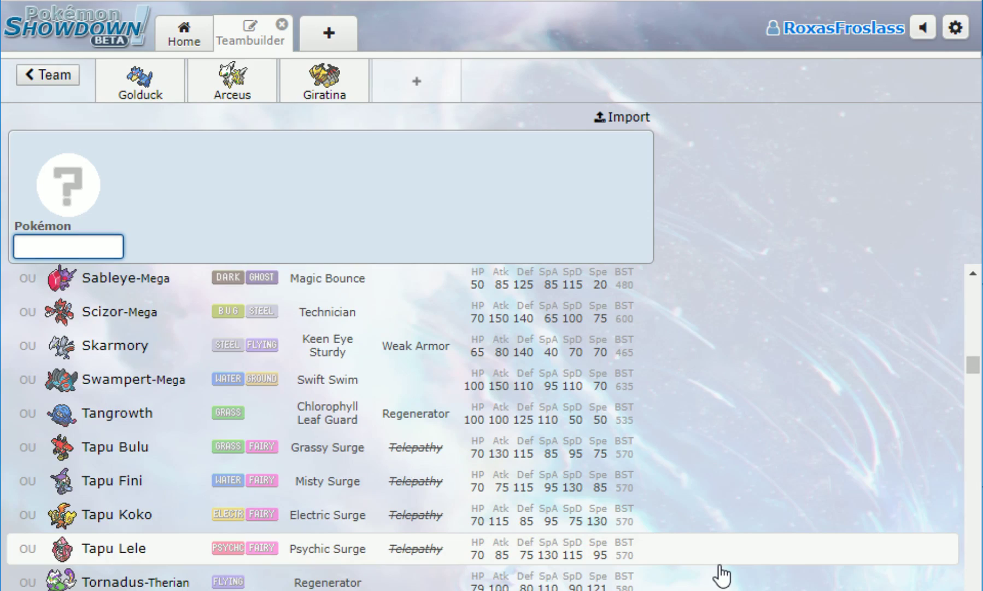
scroll(722, 574, "up", 20)
scroll(722, 574, "up", 10)
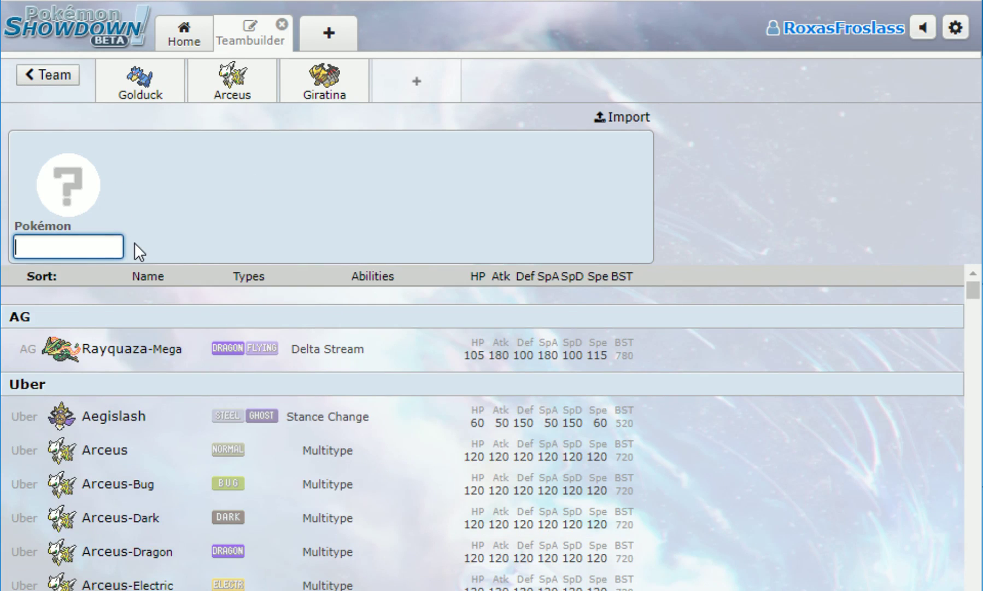
Filter the Pokémon by the Unaware ability and add Clefable as the fourth team member
type("una")
key("Return")
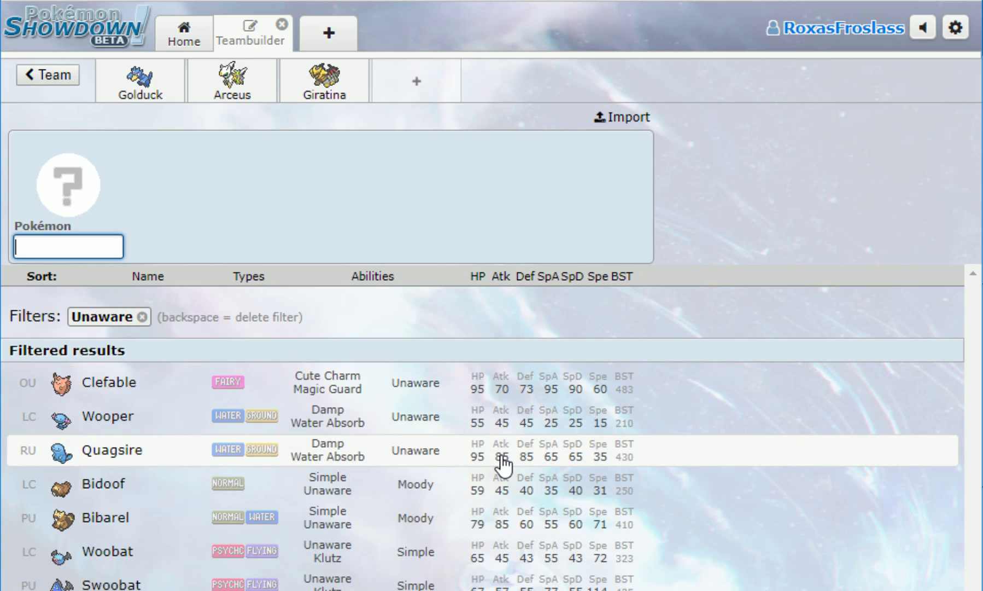
left_click(489, 401)
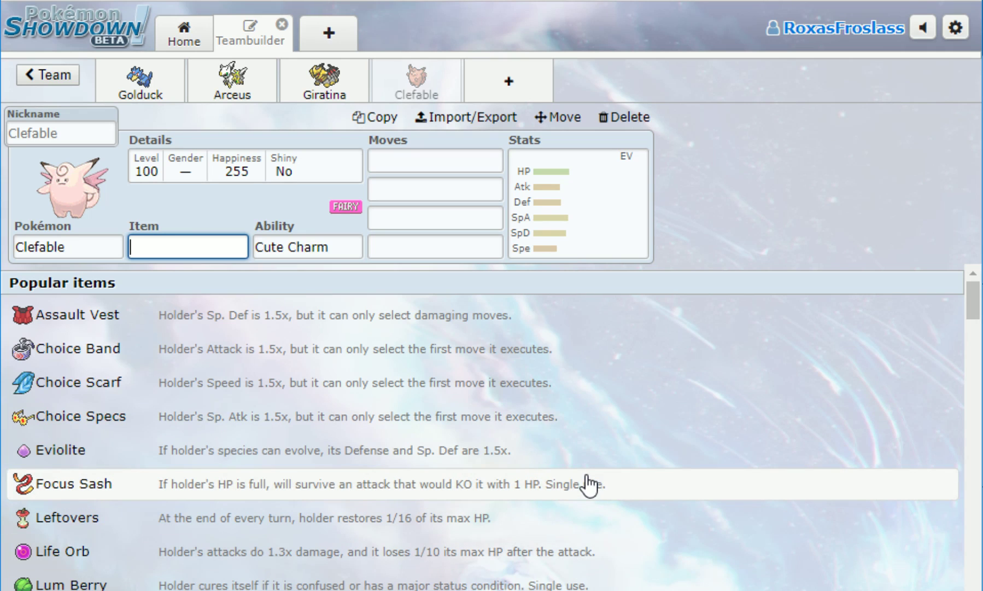
Give Clefable a Lum Berry as its held item and Unaware as its ability
scroll(588, 484, "down", 2)
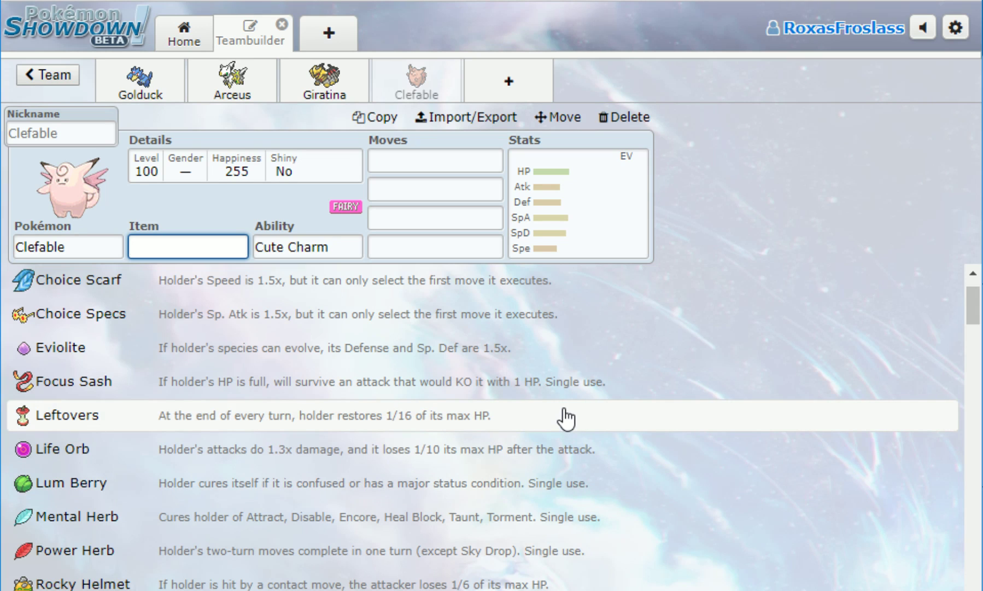
scroll(584, 393, "up", 2)
scroll(598, 427, "down", 10)
scroll(597, 432, "down", 15)
scroll(596, 424, "down", 5)
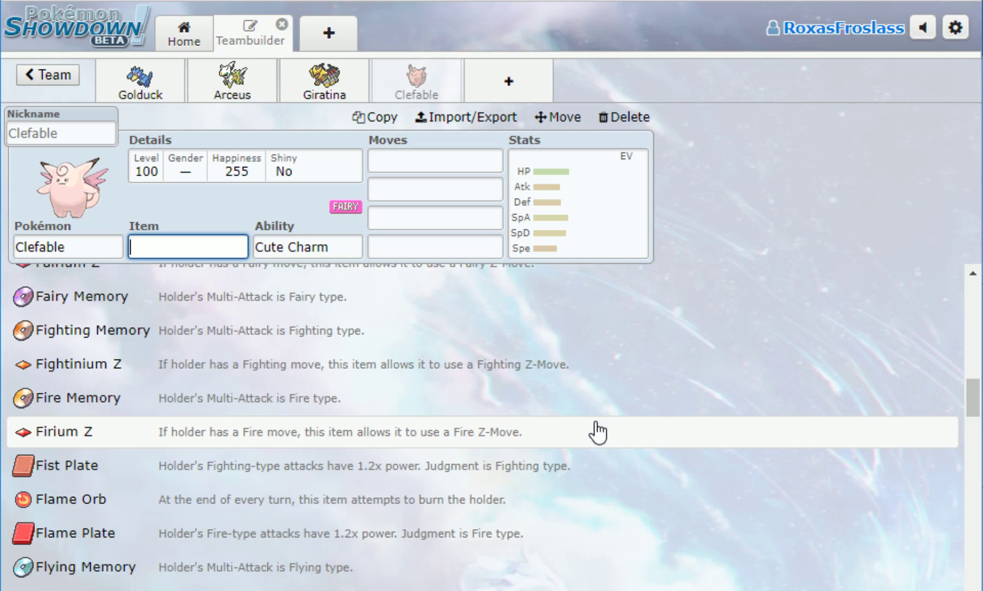
scroll(598, 432, "up", 20)
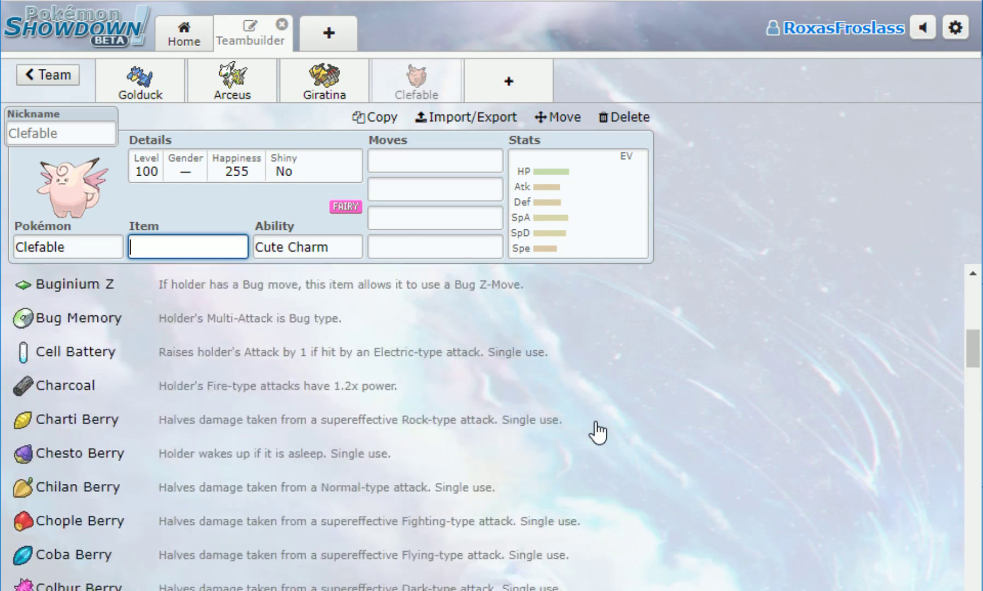
scroll(598, 431, "up", 2)
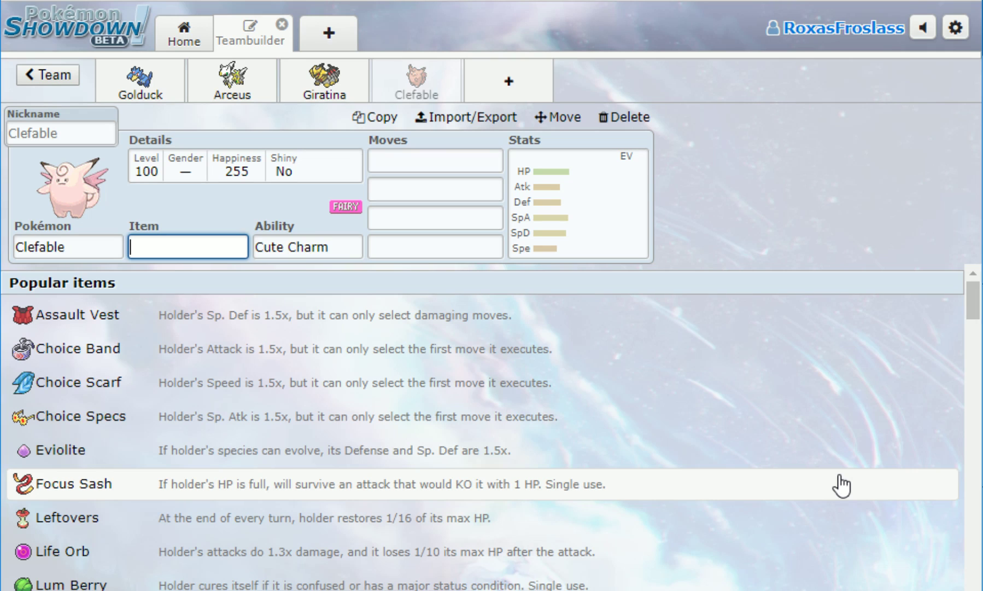
left_click(870, 583)
left_click(265, 457)
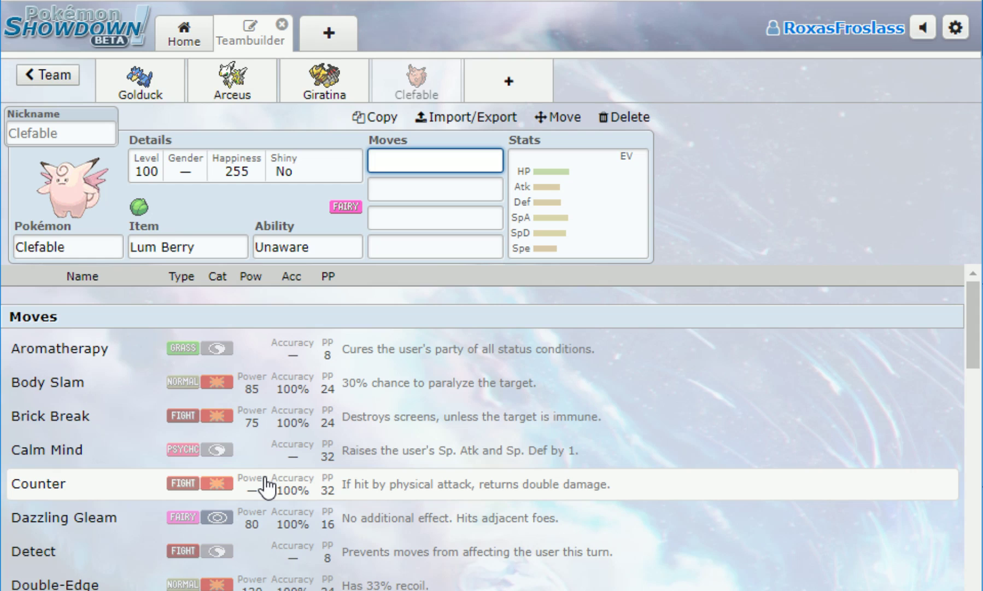
Set Calm Mind as Clefable's first move
type("cal")
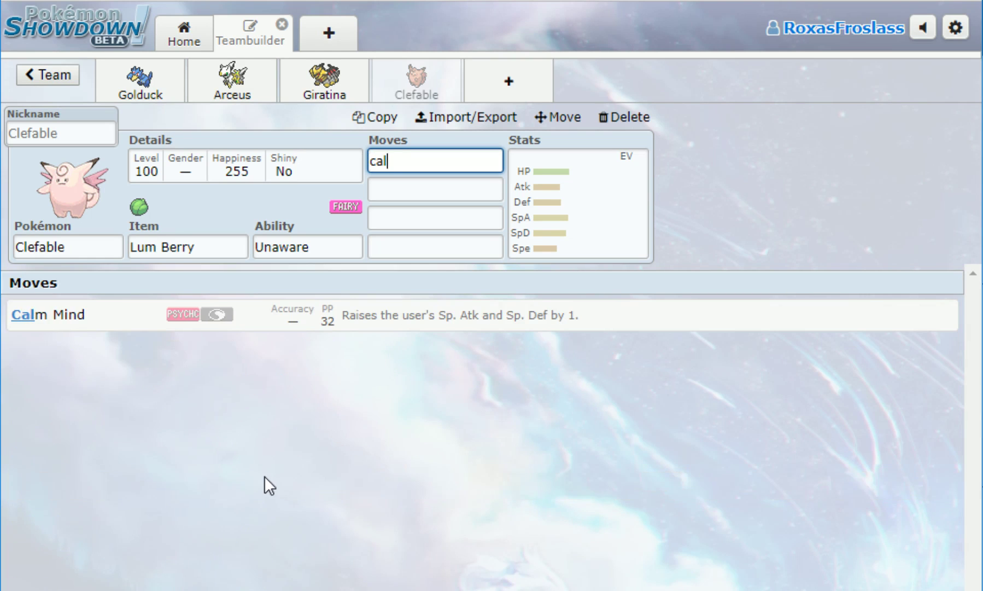
key("Return")
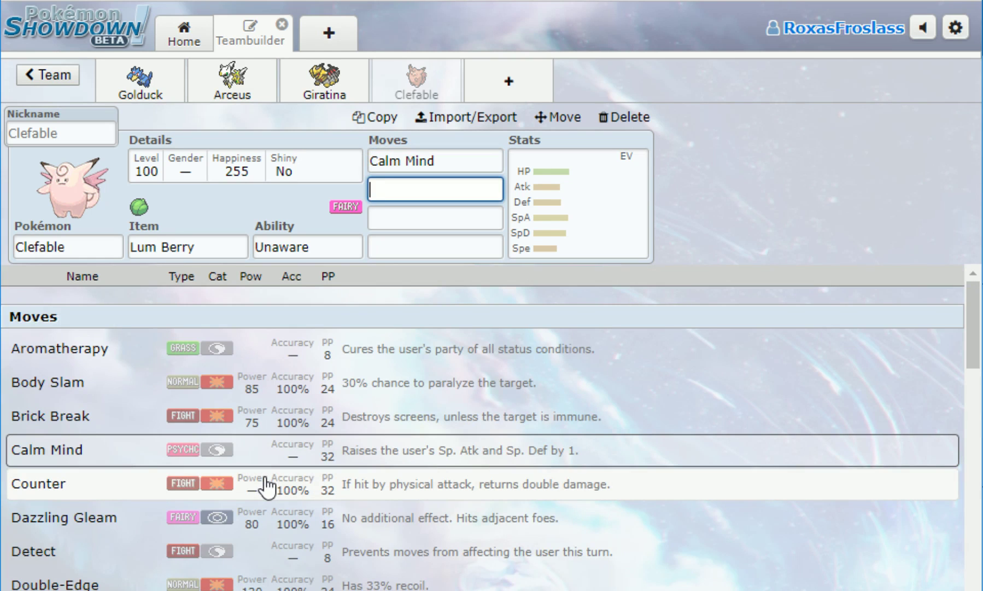
type("wi")
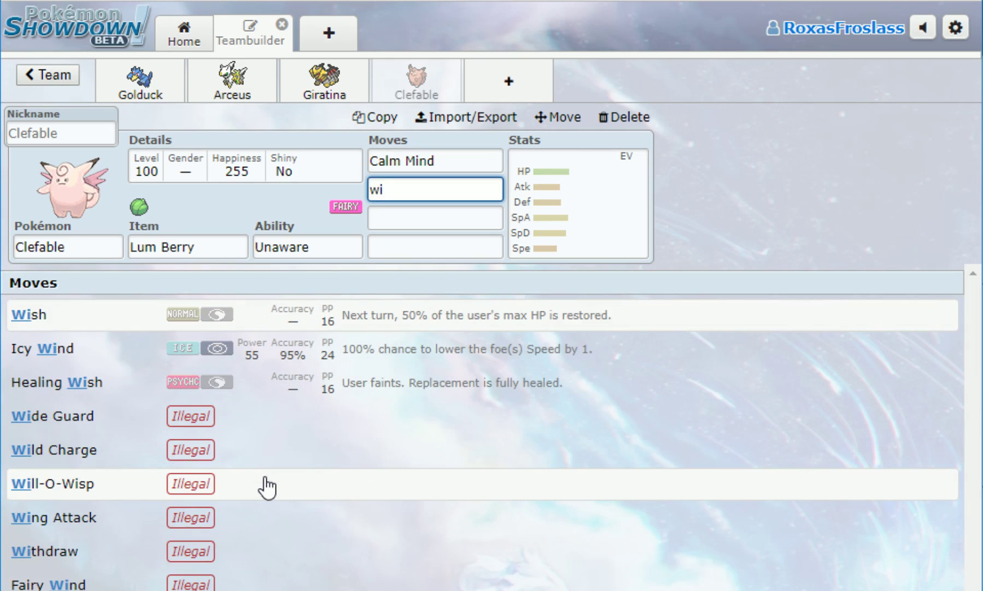
key("BackSpace")
key("BackSpace")
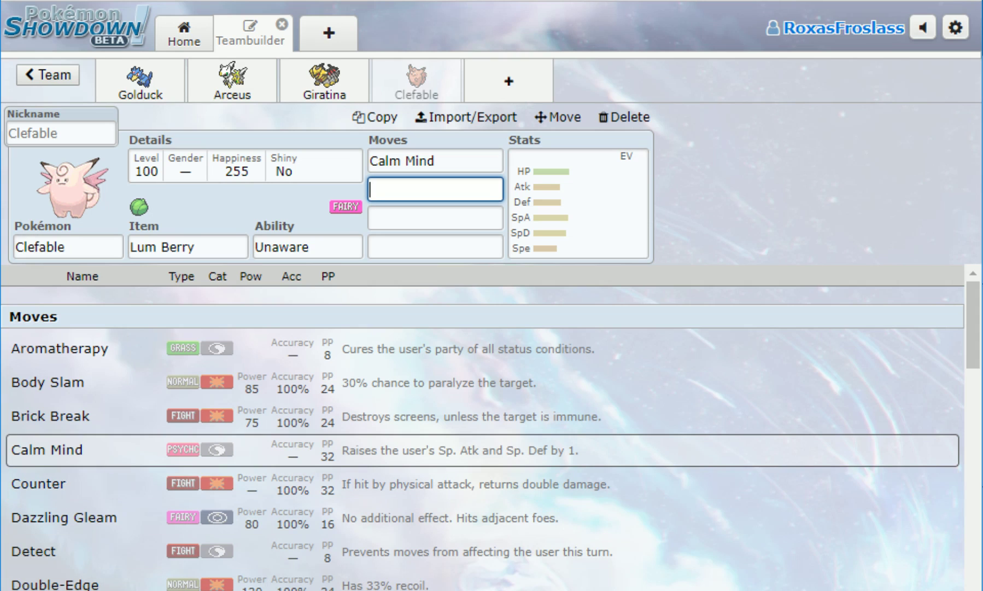
Set Flamethrower and Moonblast as Clefable's second and third moves
type("Flamethrower")
key("Return")
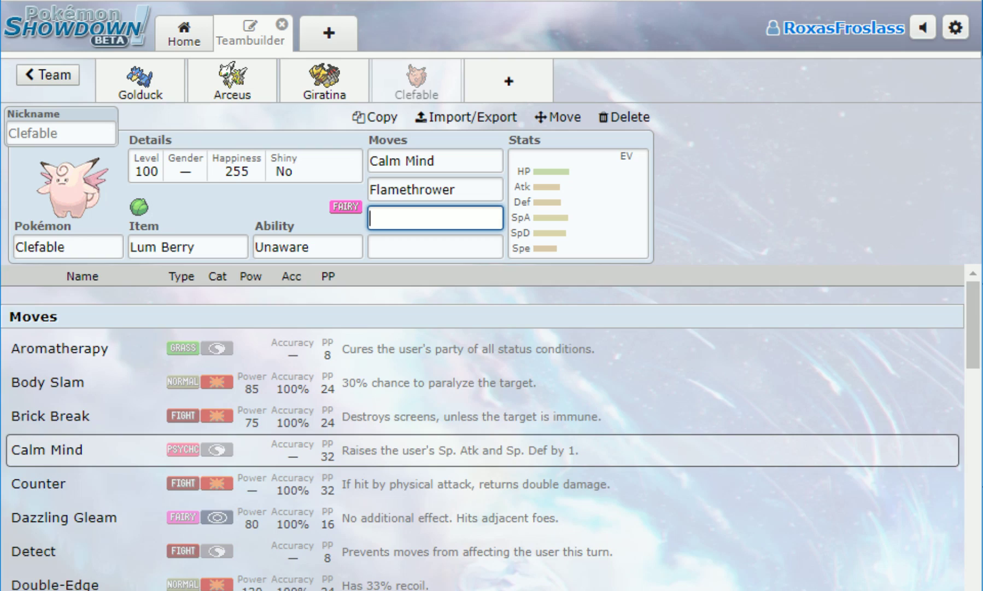
type("moo")
left_click(284, 314)
Set Soft-Boiled as Clefable's fourth move
key("Down")
key("Down")
key("Down")
key("Down")
key("Down")
key("Down")
key("Down")
key("Down")
key("Down")
key("Down")
key("Down")
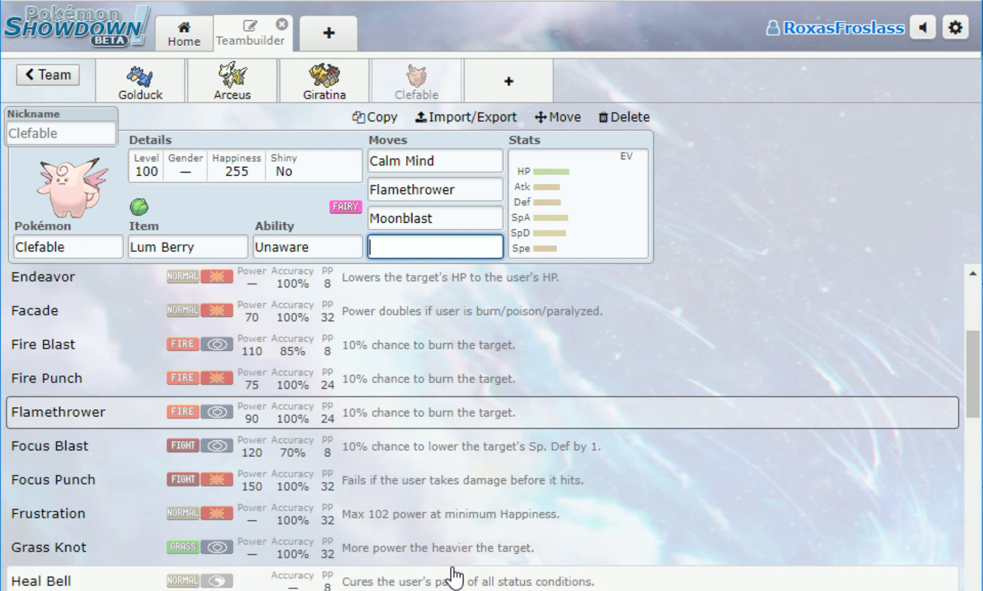
scroll(454, 577, "down", 4)
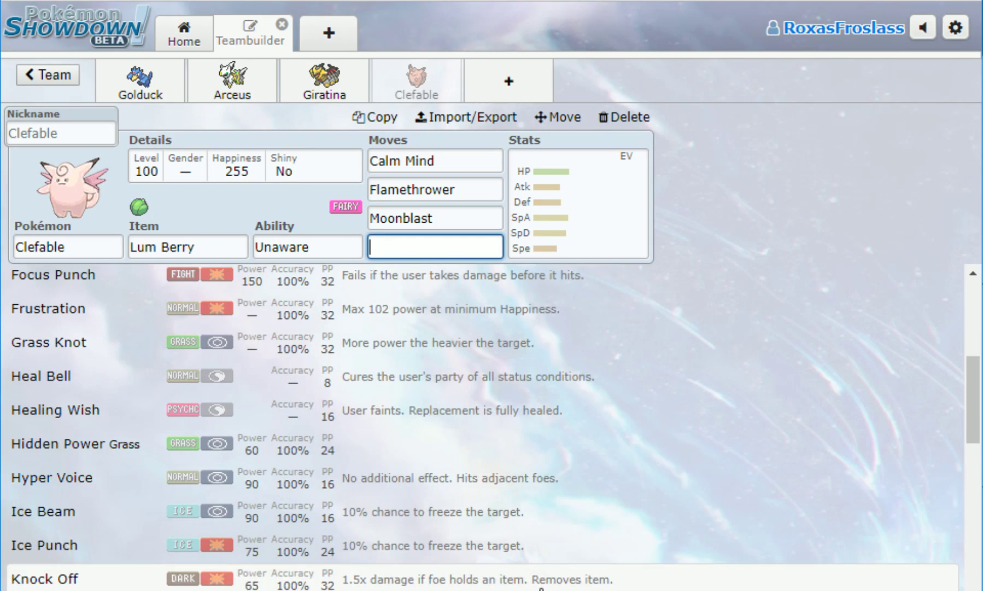
scroll(542, 589, "down", 6)
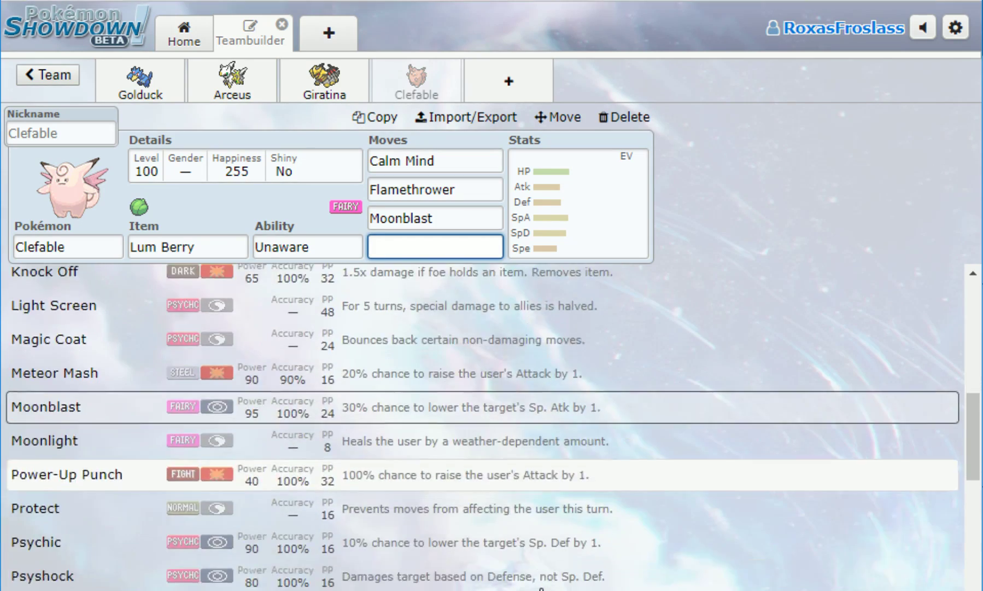
scroll(541, 589, "down", 10)
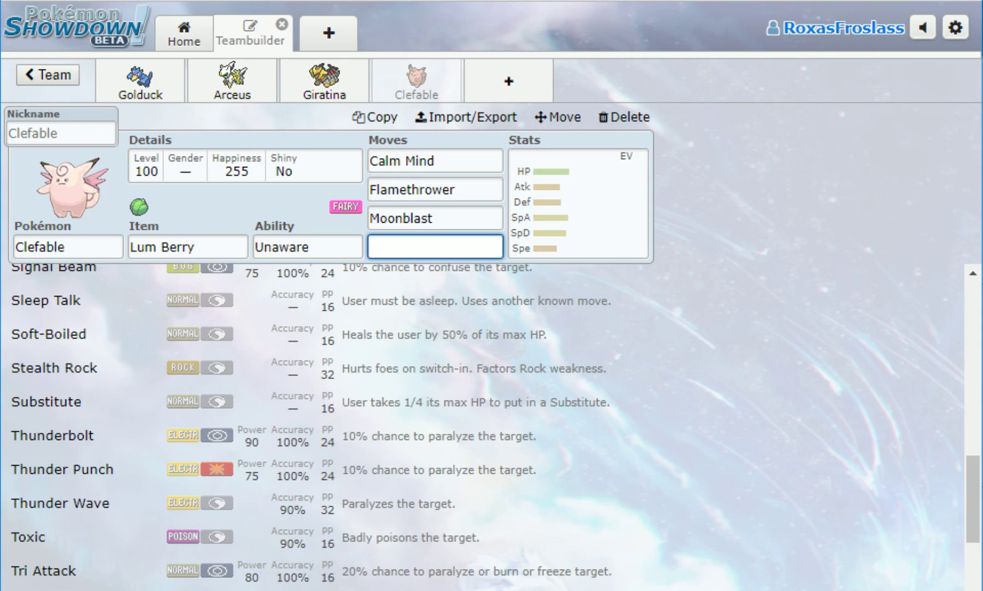
scroll(293, 442, "up", 2)
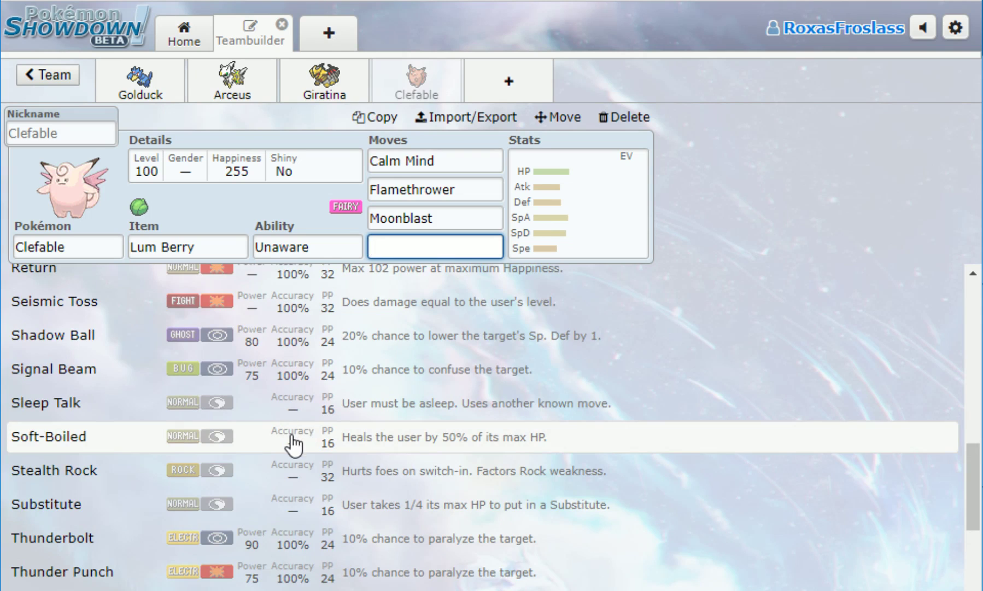
left_click(293, 443)
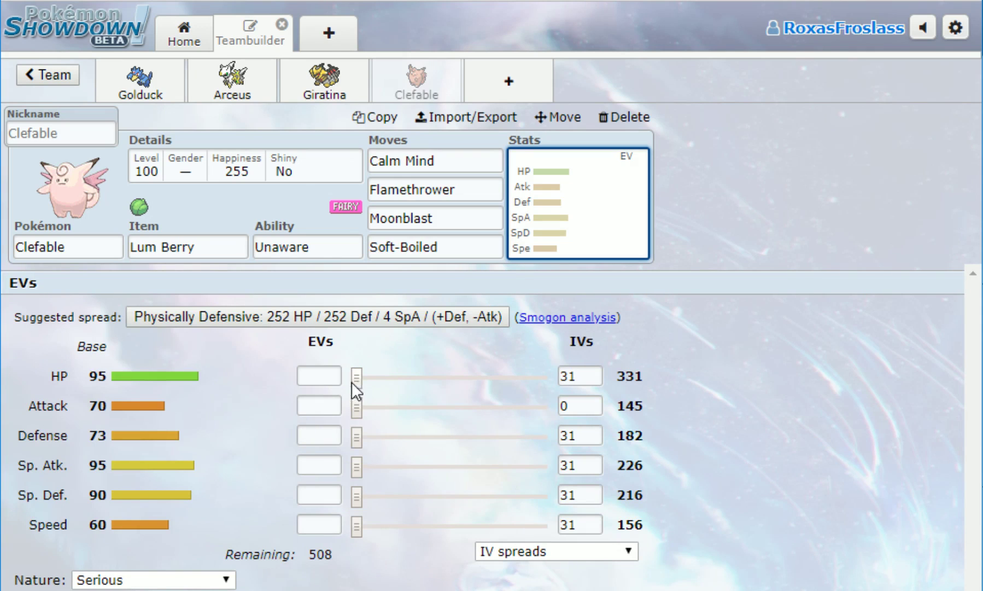
Give Clefable 248 HP, 252 Defense and 8 Sp. Def. EVs, with a nature that raises Defense and lowers Attack
left_click_drag(353, 384, 676, 421)
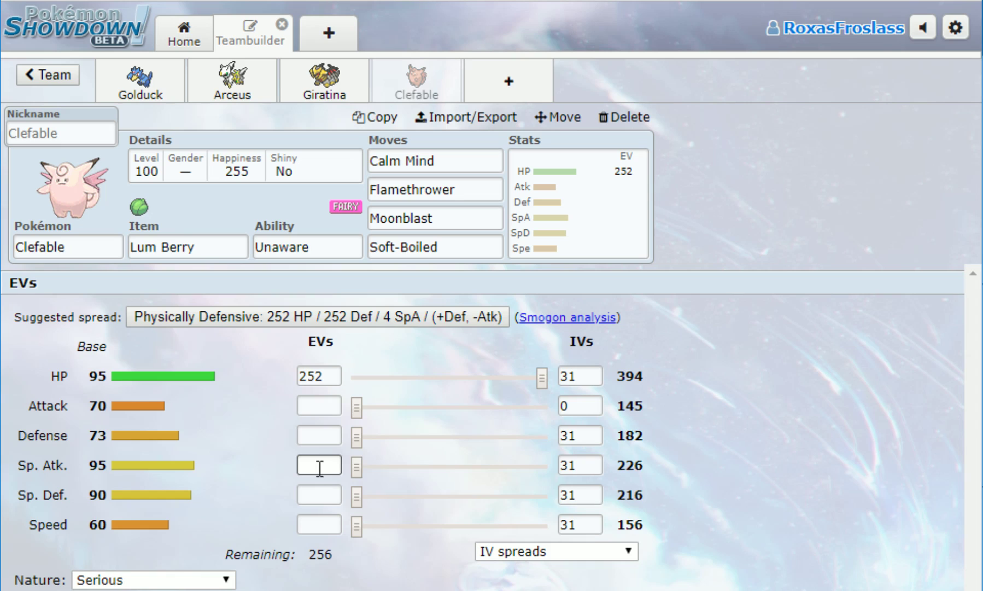
left_click_drag(358, 444, 797, 448)
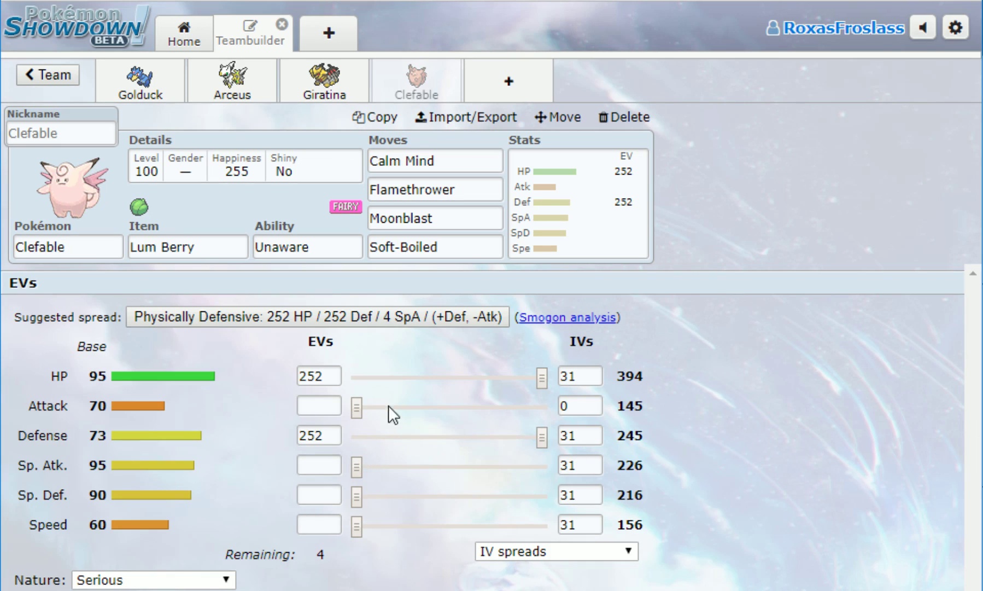
left_click(339, 414)
type("-")
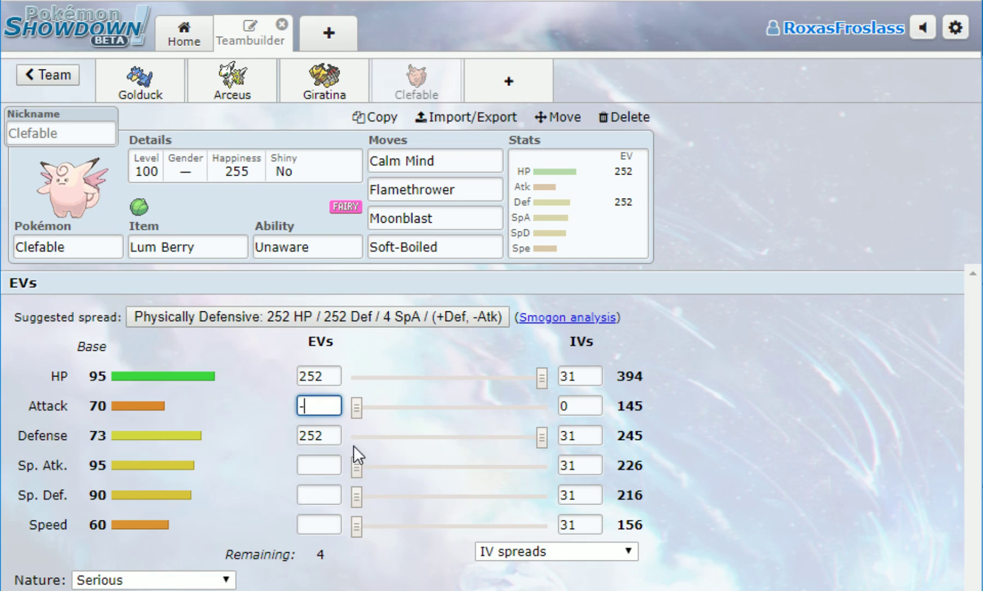
left_click_drag(354, 495, 362, 498)
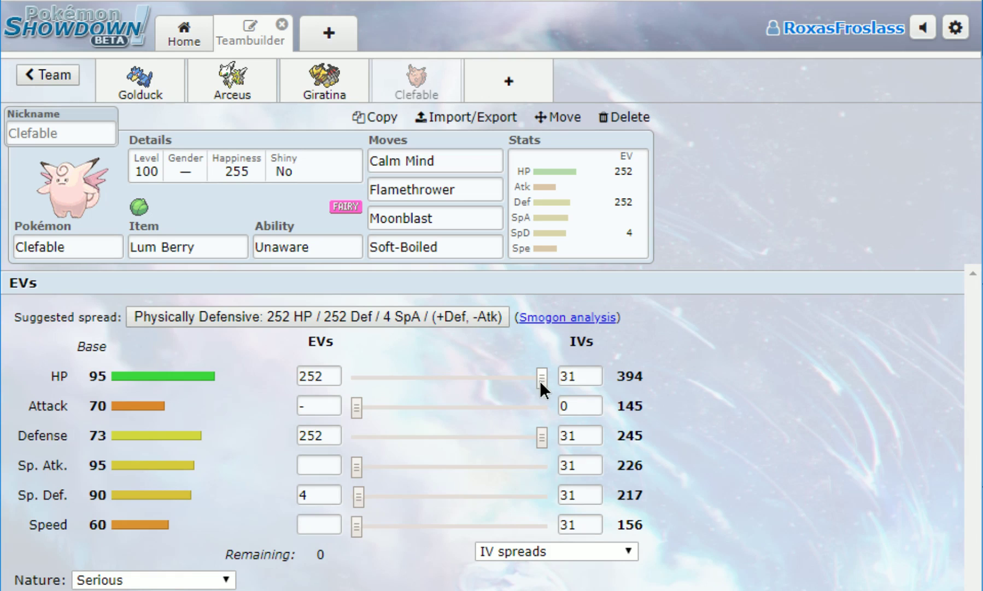
left_click_drag(540, 380, 538, 380)
left_click(362, 496)
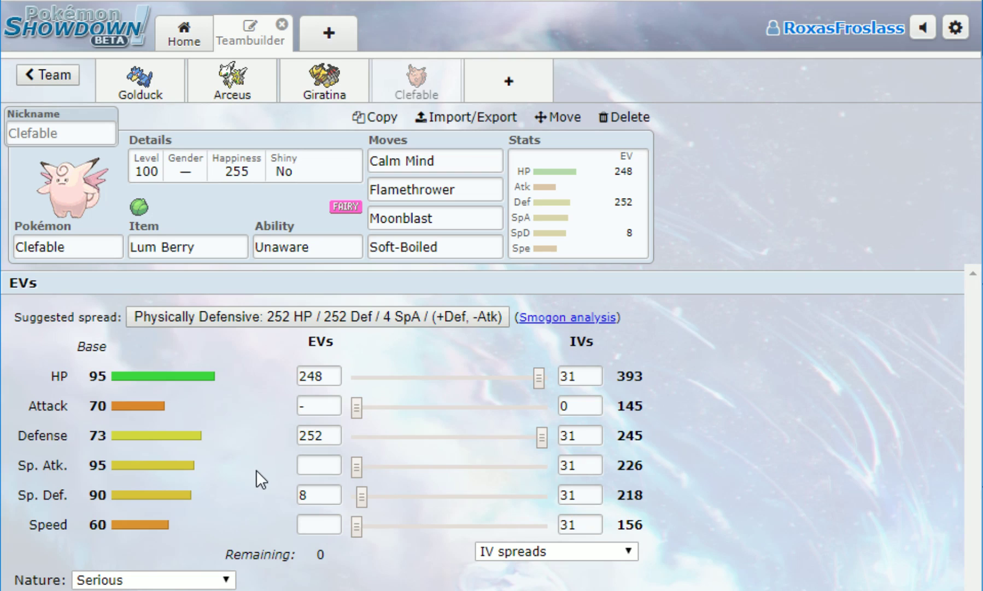
left_click(334, 435)
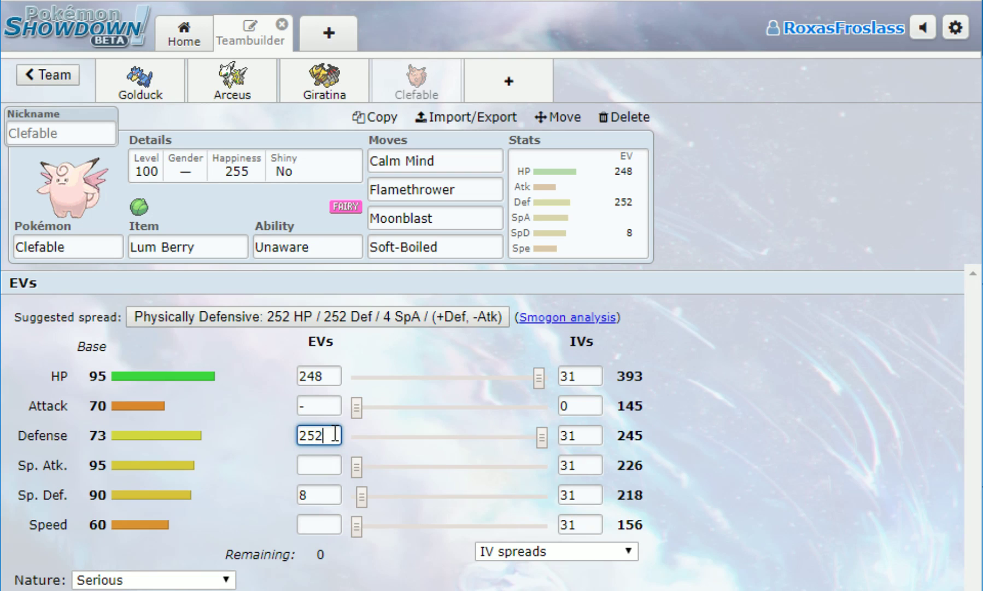
type("+")
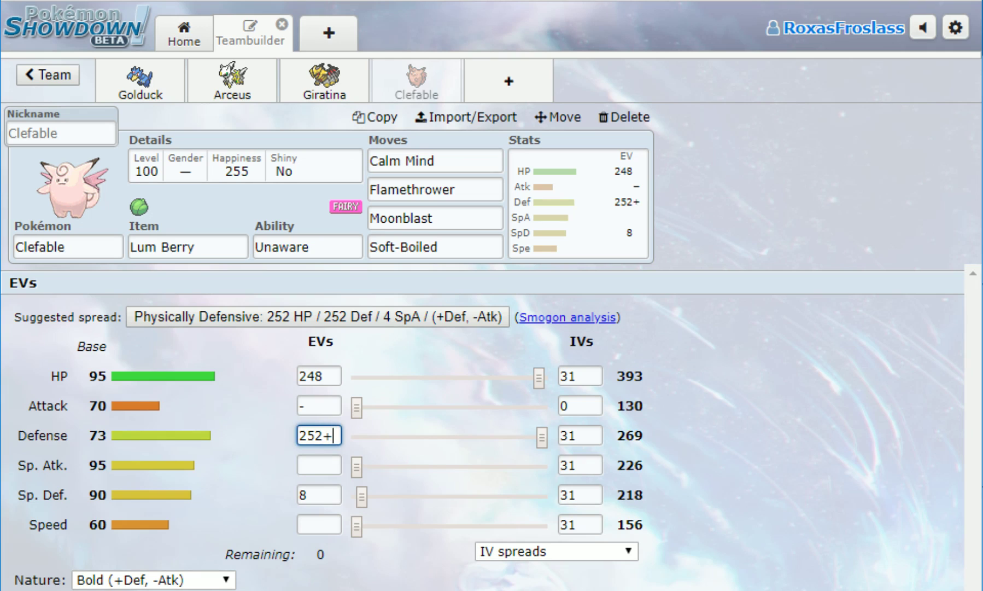
Open a fifth team slot and look through the AG, Uber, OU and UUBL Pokémon for a suitable partner
left_click(532, 97)
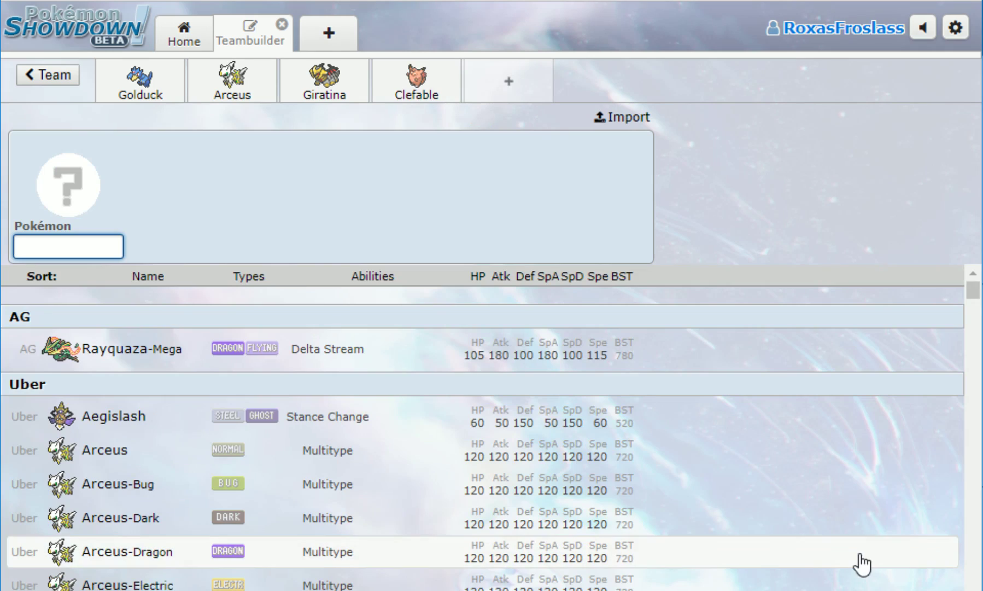
scroll(814, 540, "down", 10)
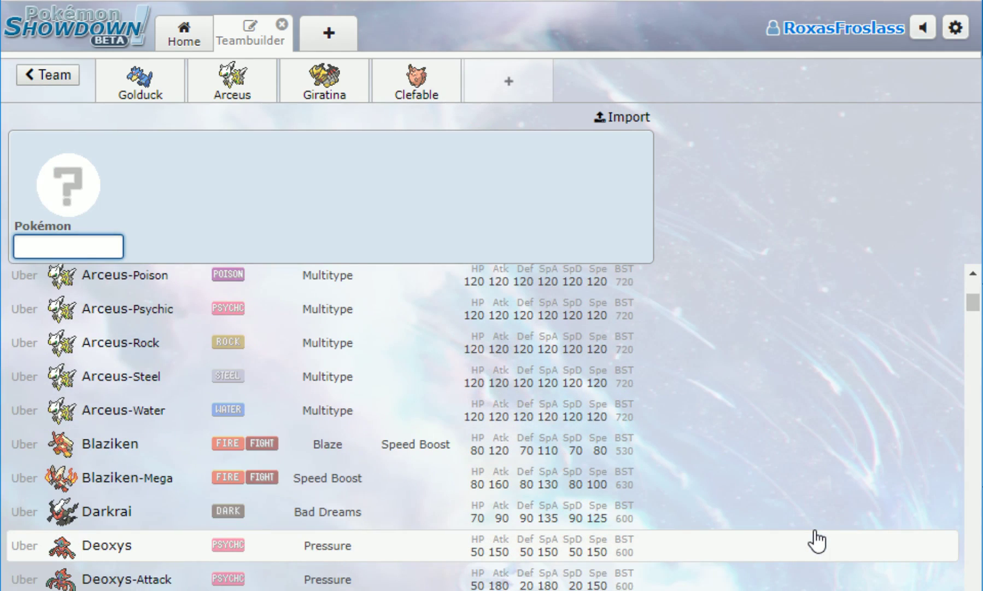
scroll(818, 539, "down", 5)
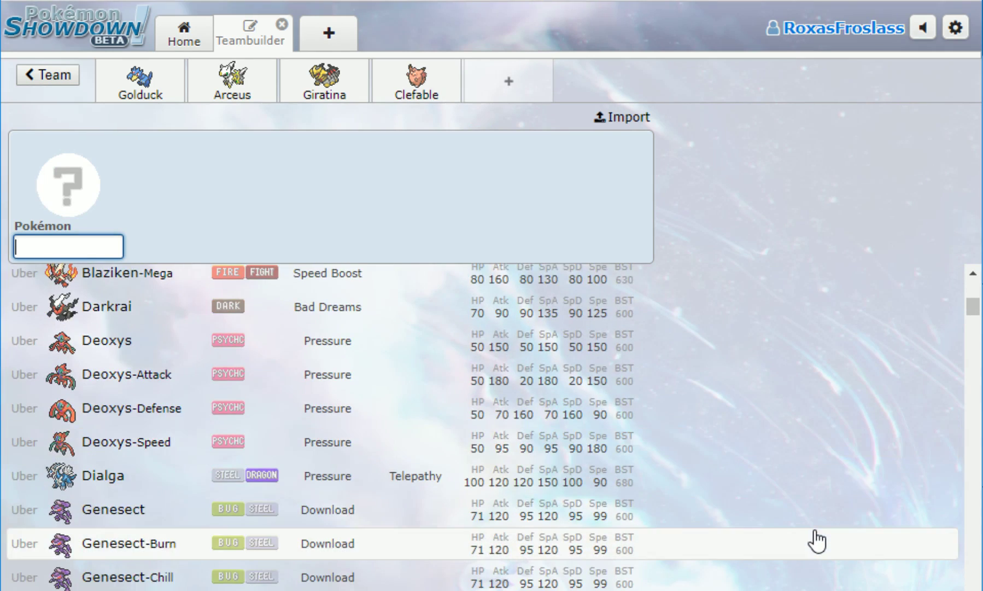
scroll(817, 540, "down", 3)
scroll(818, 540, "down", 5)
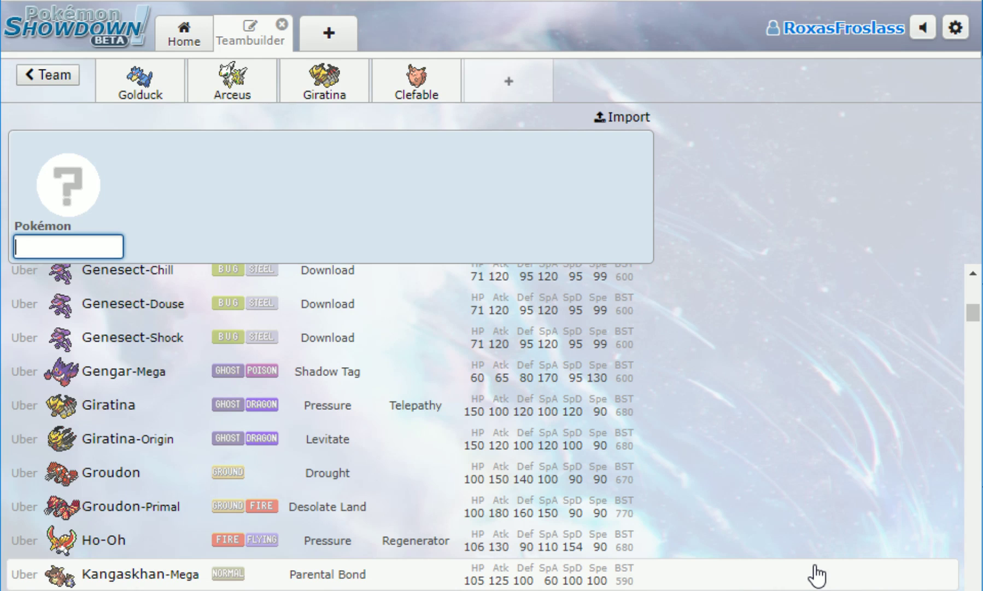
scroll(818, 575, "down", 3)
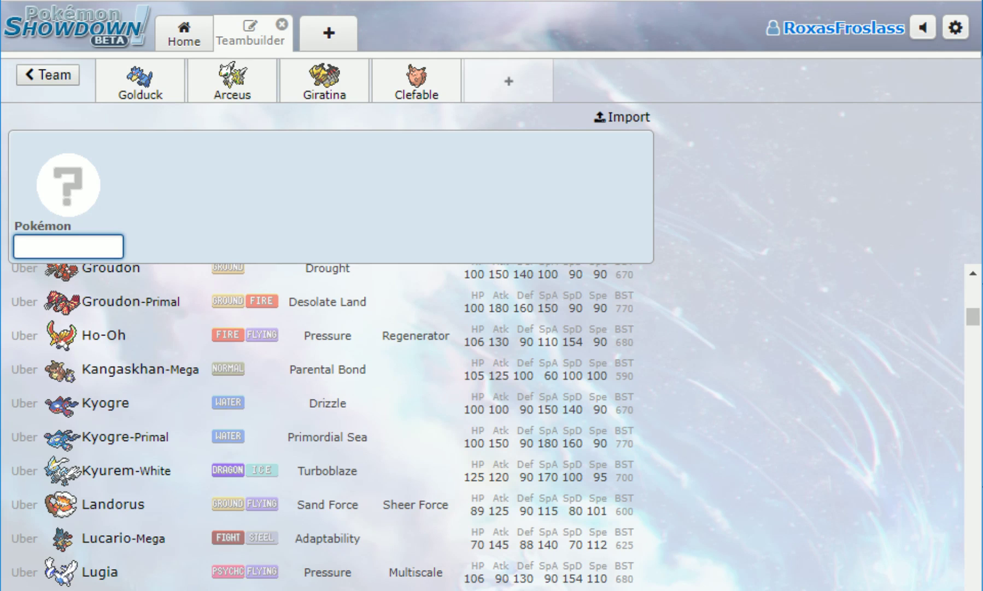
scroll(328, 426, "down", 2)
scroll(328, 427, "down", 4)
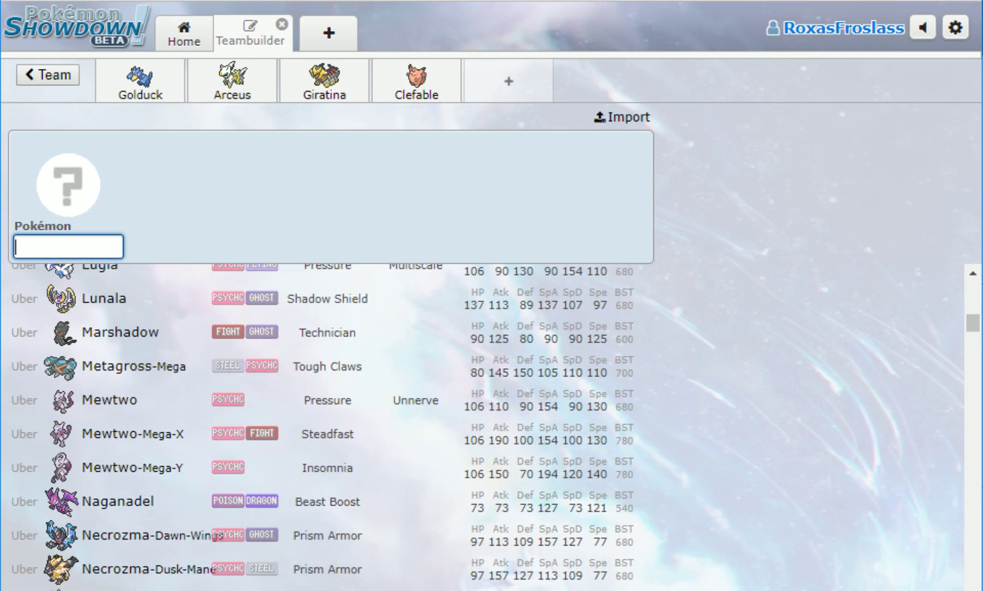
scroll(328, 426, "down", 3)
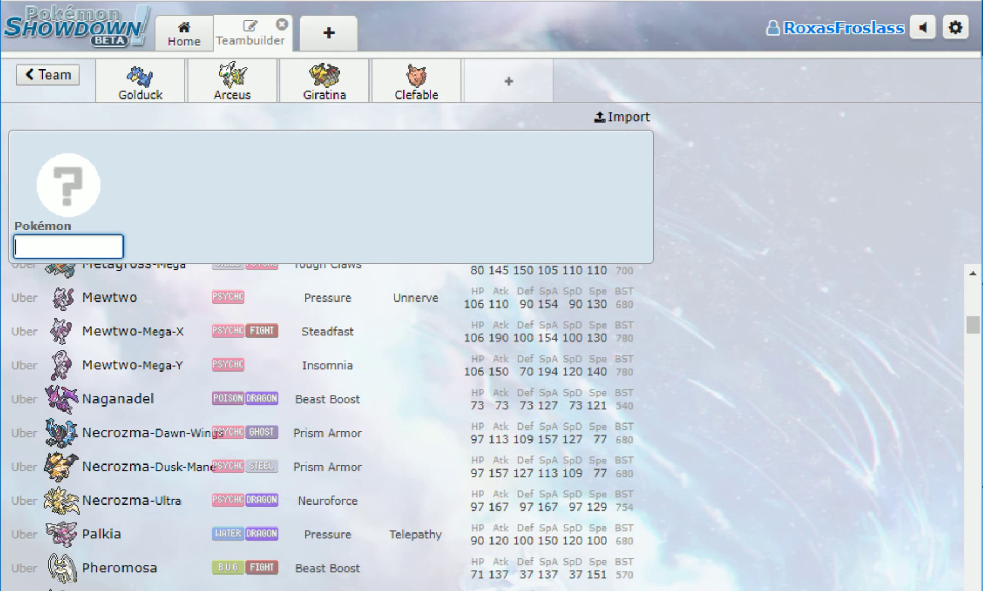
scroll(328, 426, "down", 8)
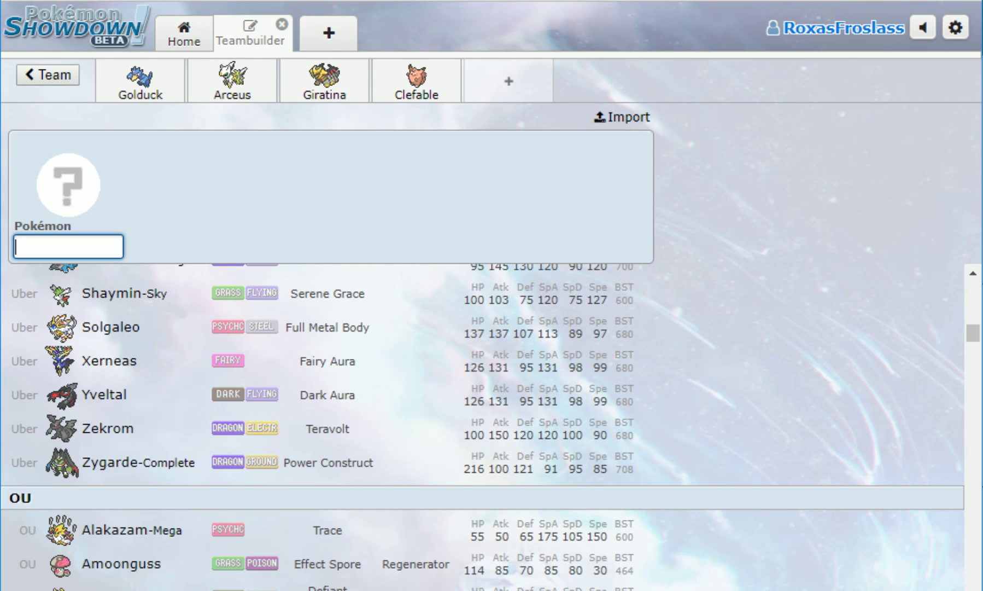
scroll(481, 426, "down", 3)
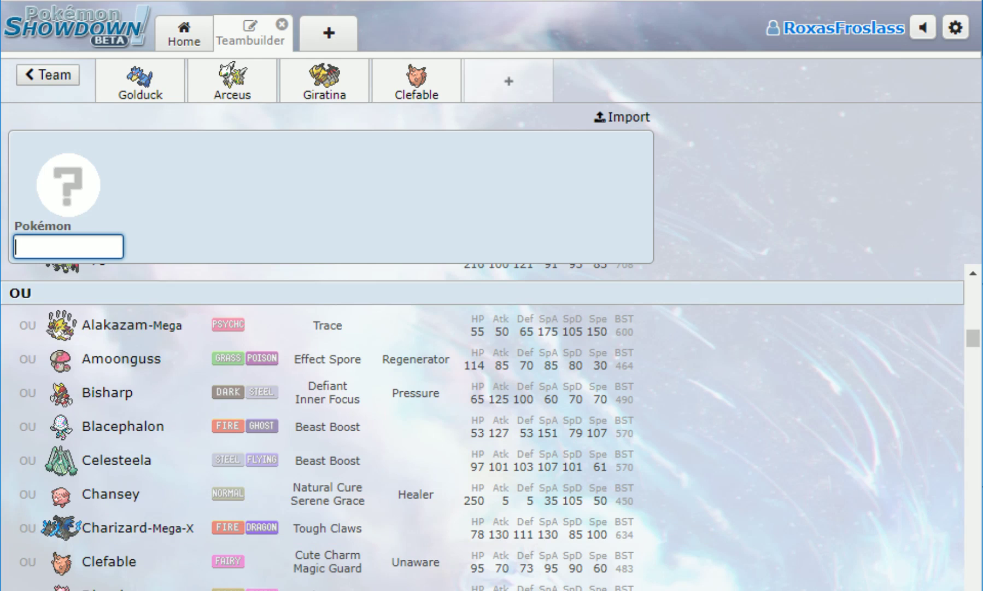
scroll(481, 427, "down", 3)
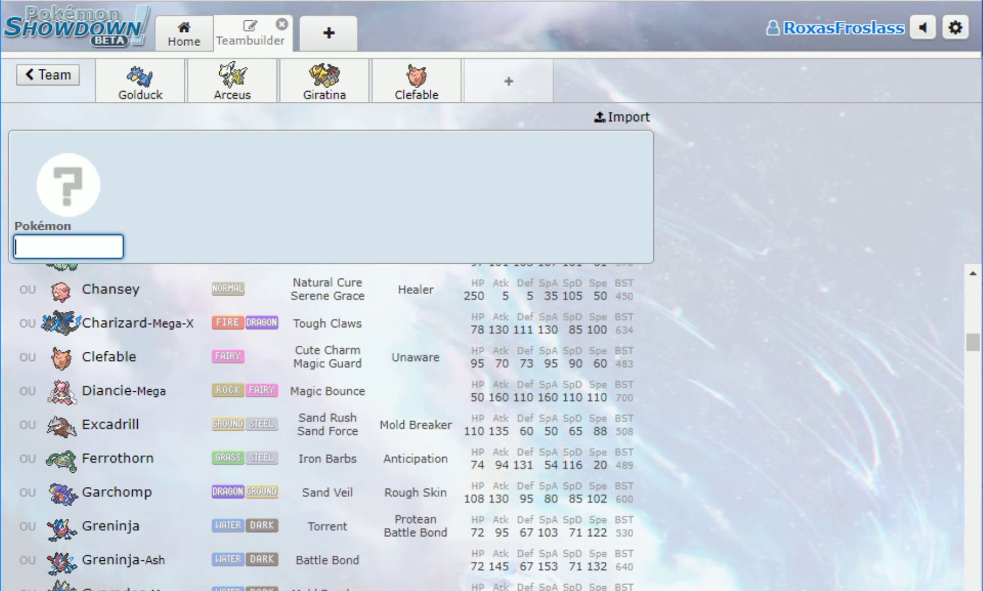
scroll(481, 427, "down", 2)
scroll(481, 426, "down", 1)
scroll(481, 427, "down", 3)
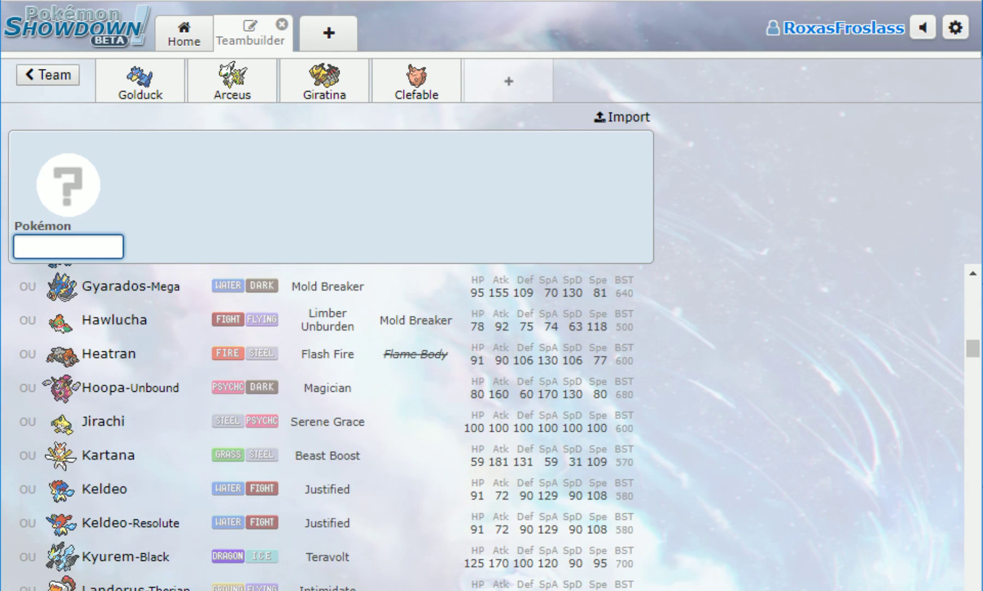
scroll(481, 427, "down", 5)
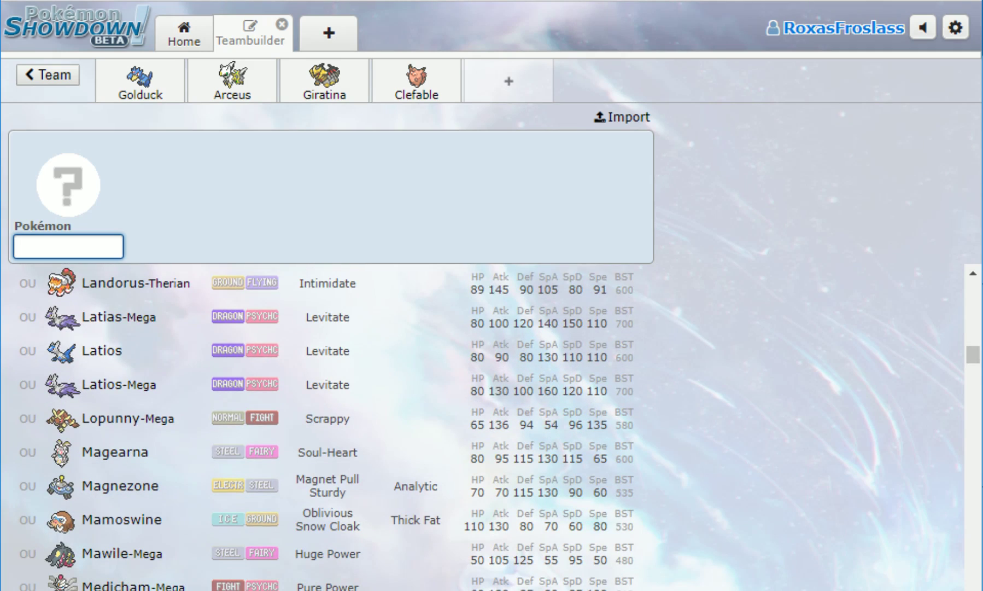
scroll(328, 426, "up", 2)
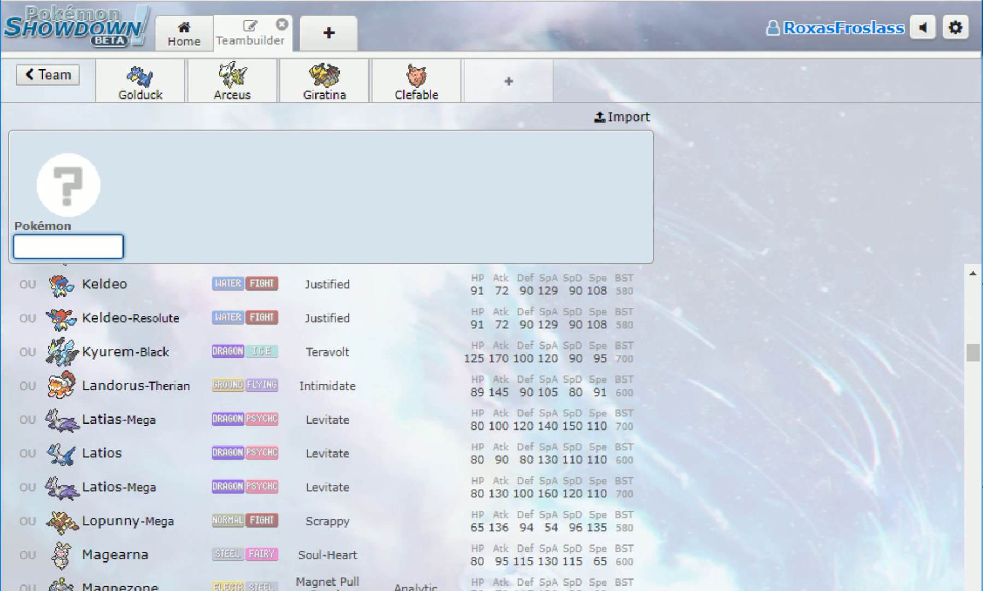
scroll(328, 426, "down", 3)
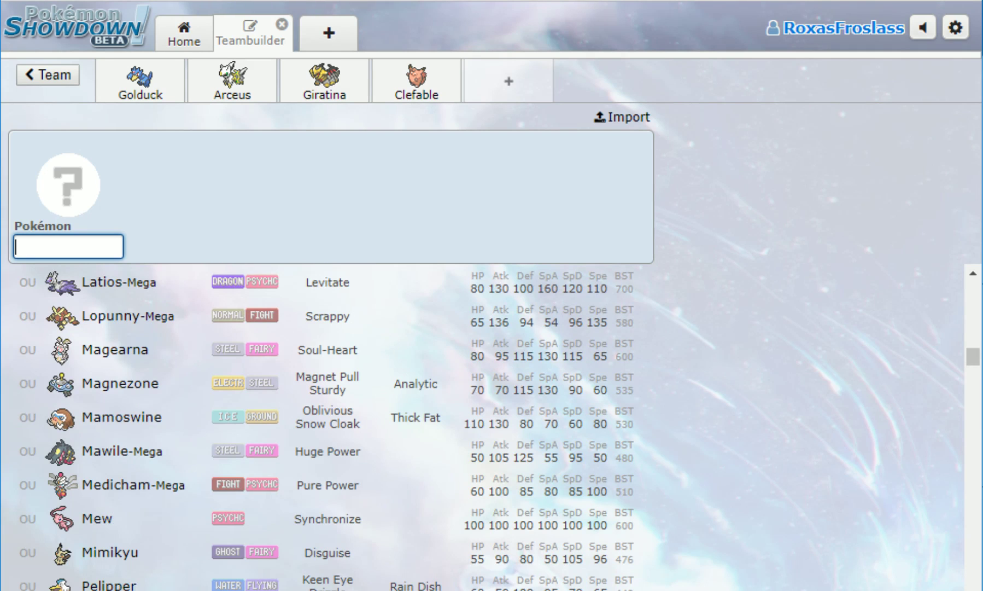
scroll(328, 427, "down", 3)
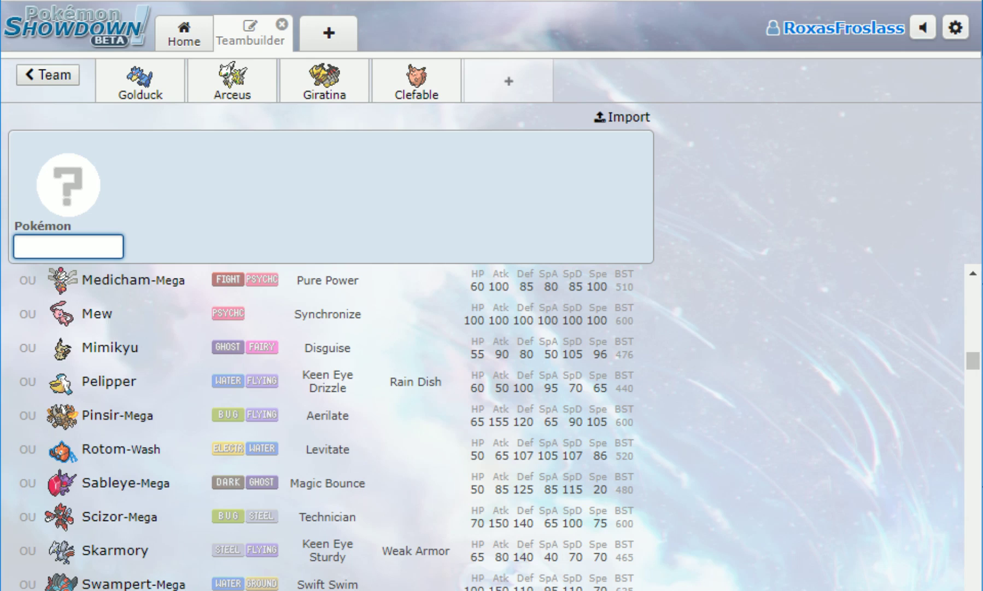
scroll(328, 427, "down", 2)
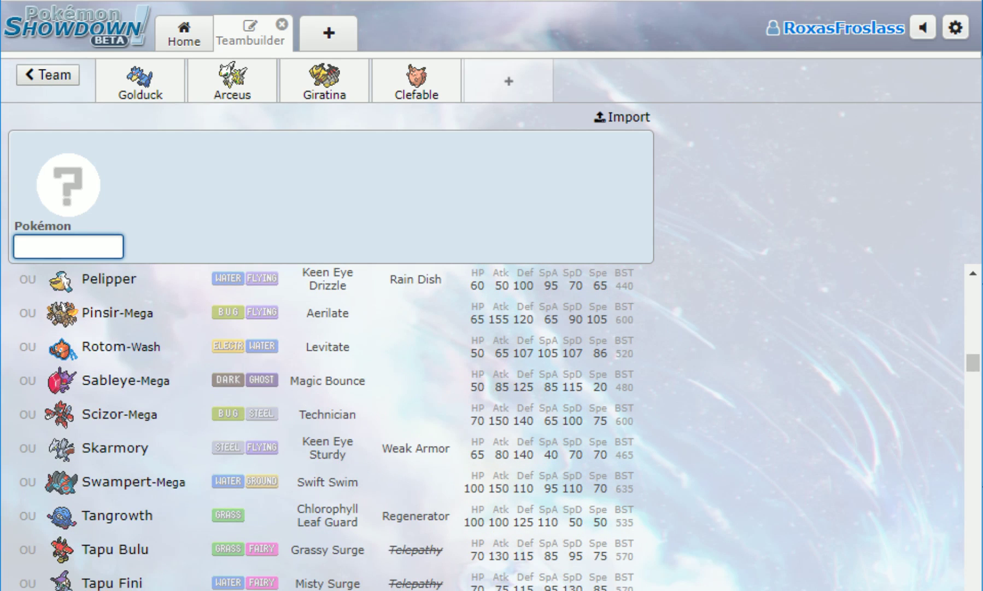
scroll(328, 427, "down", 6)
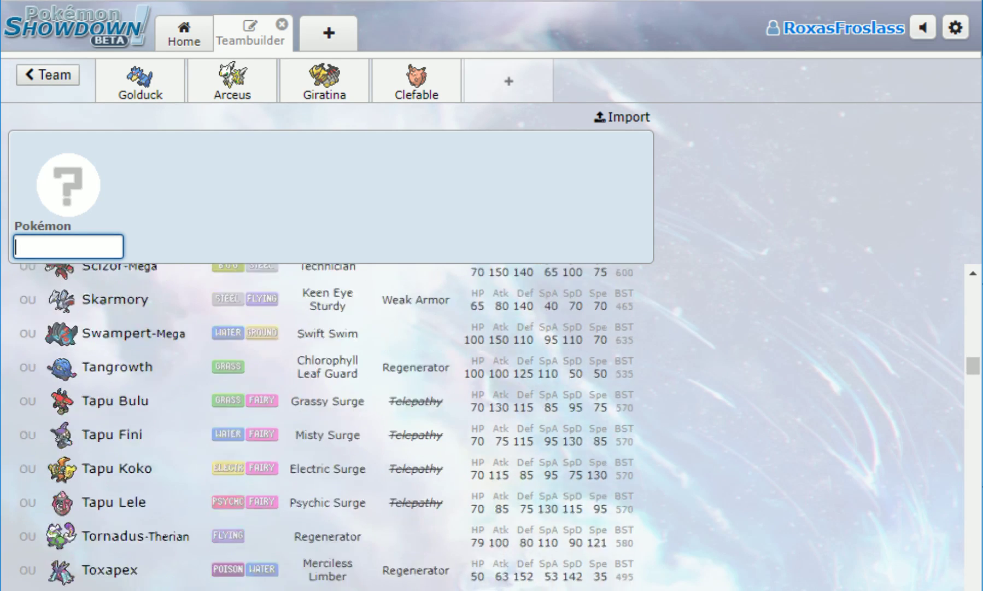
scroll(328, 426, "down", 4)
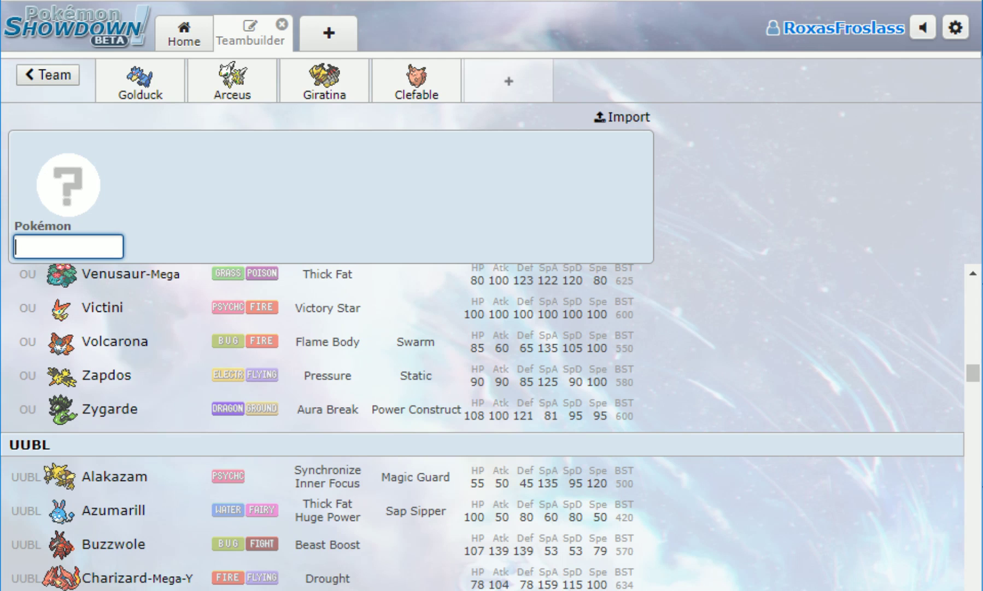
scroll(481, 427, "down", 2)
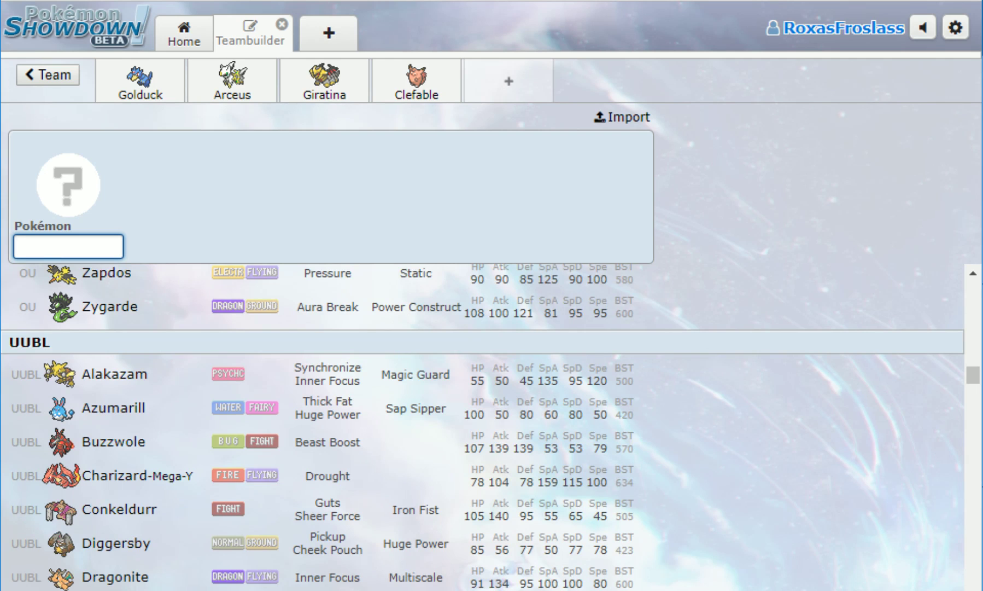
scroll(481, 427, "down", 4)
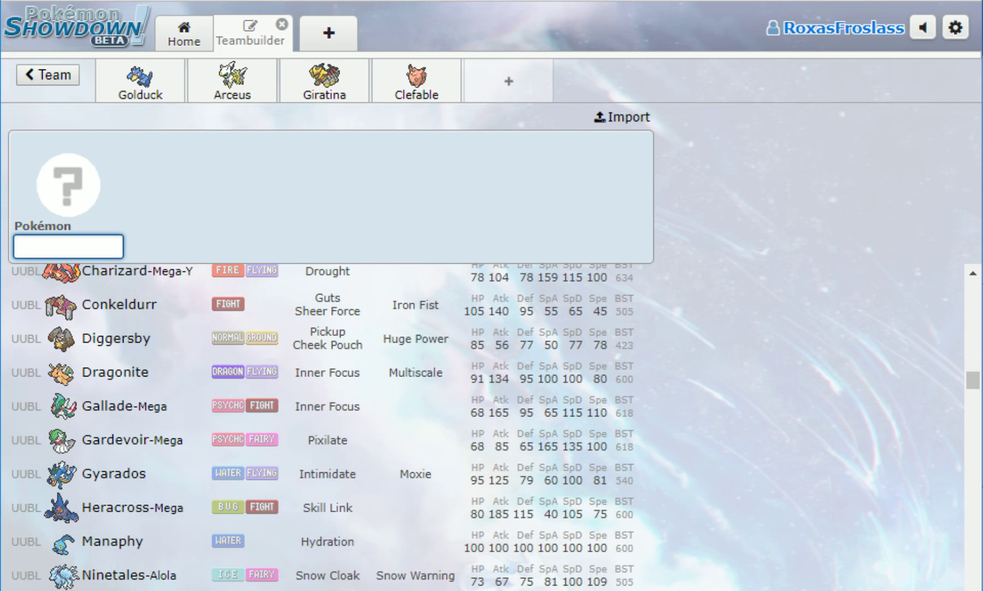
Add Xurkitree as the fifth team member, holding Electrium Z with the Beast Boost ability
type("Xurkitree")
key("Return")
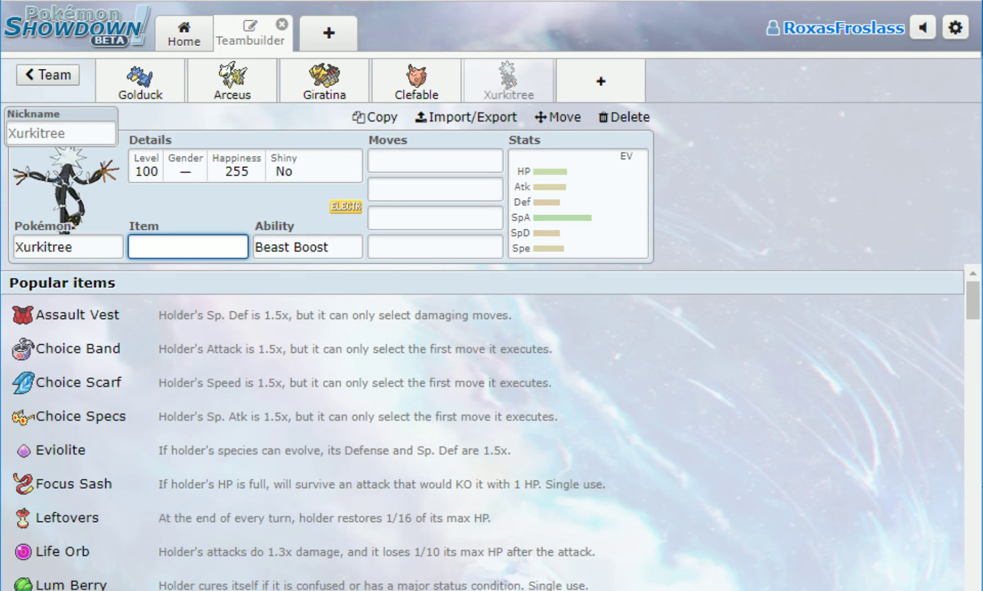
type("x e")
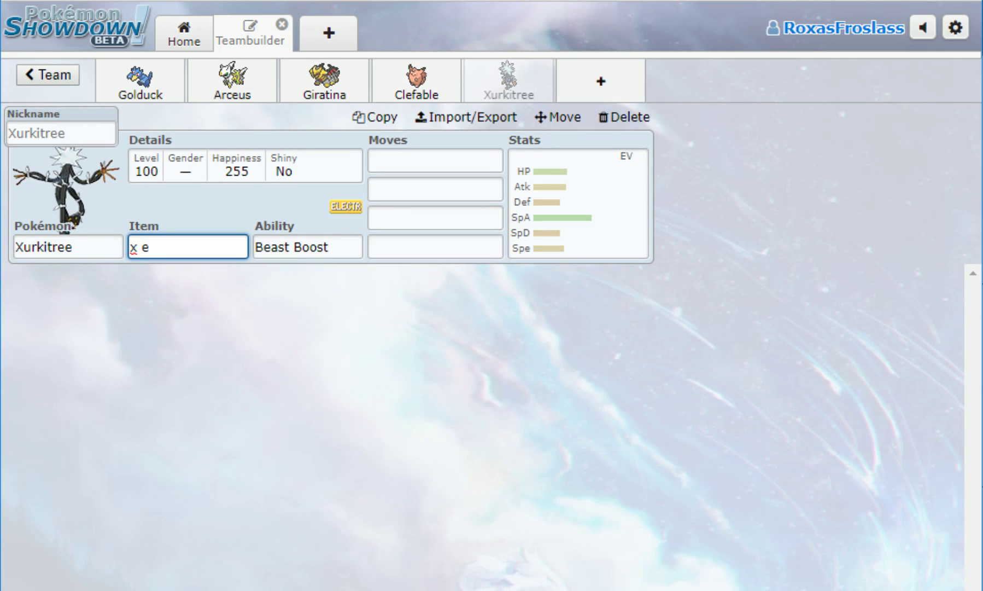
key("BackSpace")
key("BackSpace")
key("BackSpace")
type("el")
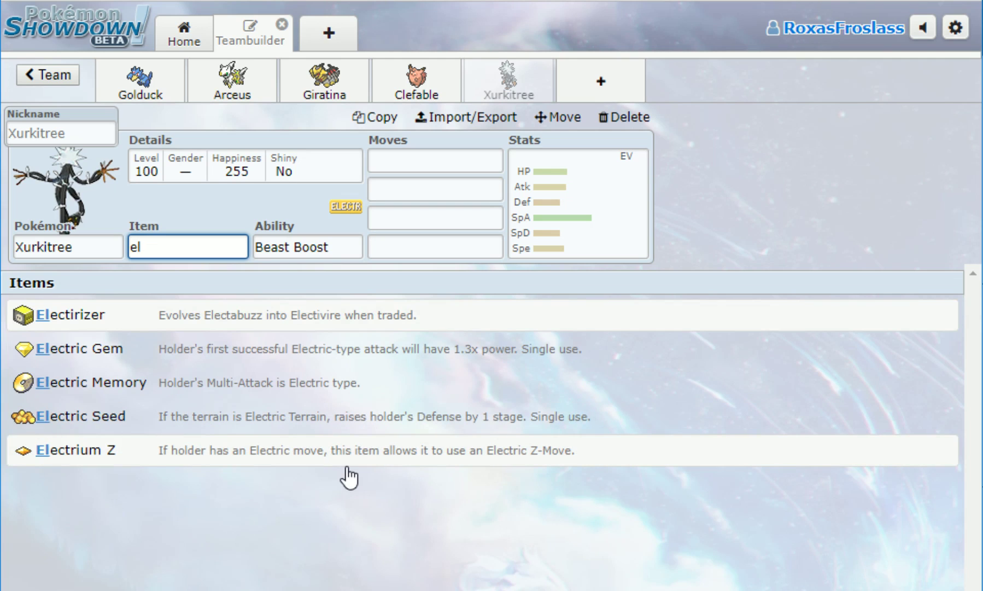
left_click(347, 464)
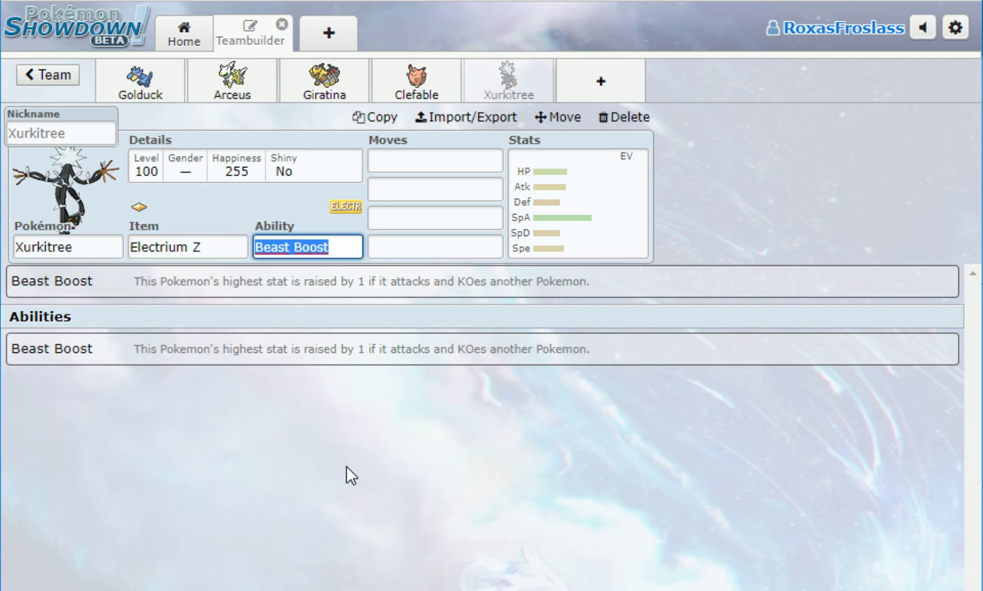
left_click(169, 358)
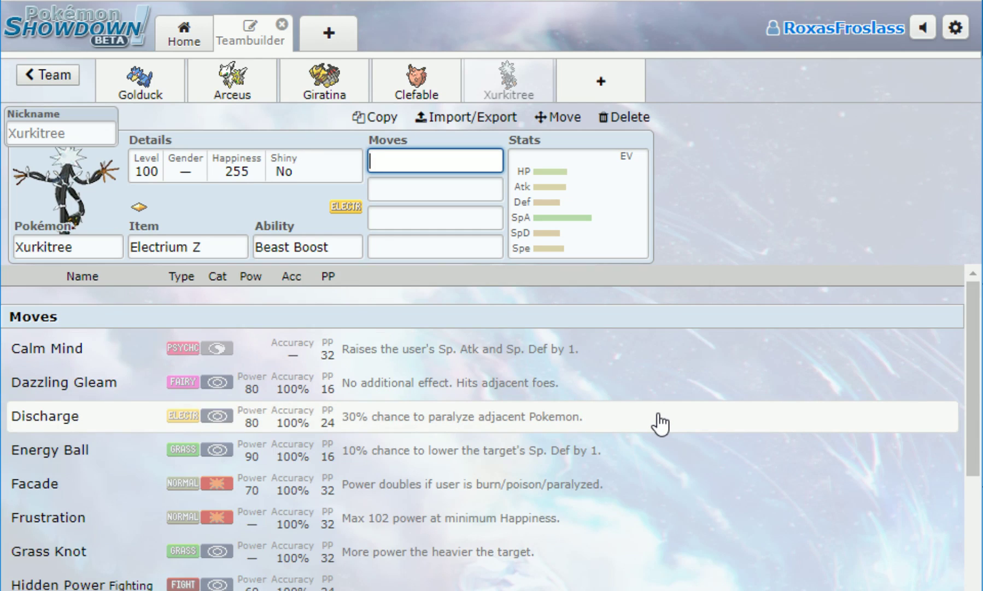
Set Thunderbolt and Electric Terrain as Xurkitree's first and second moves
type("thu")
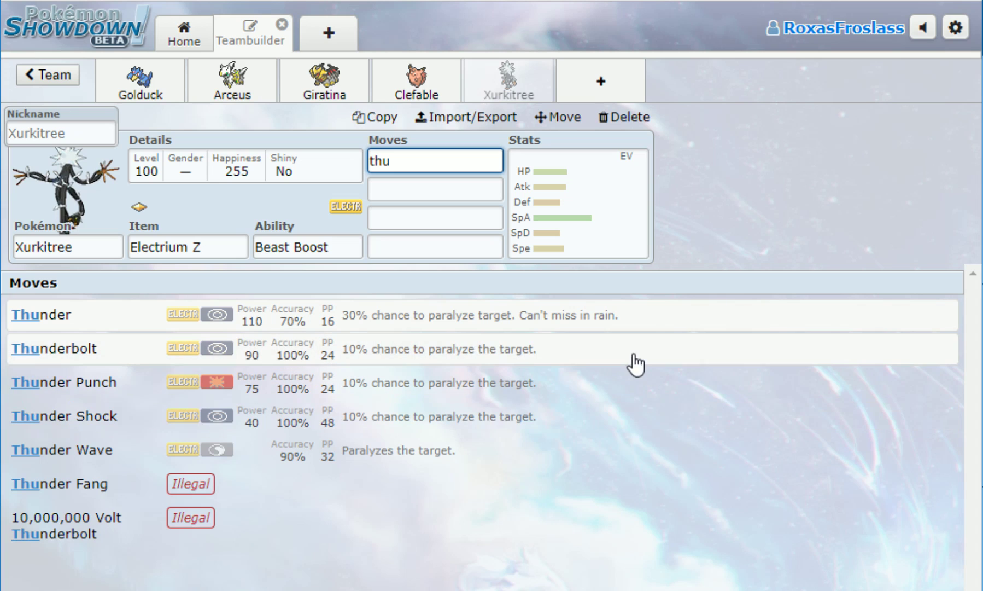
left_click(634, 360)
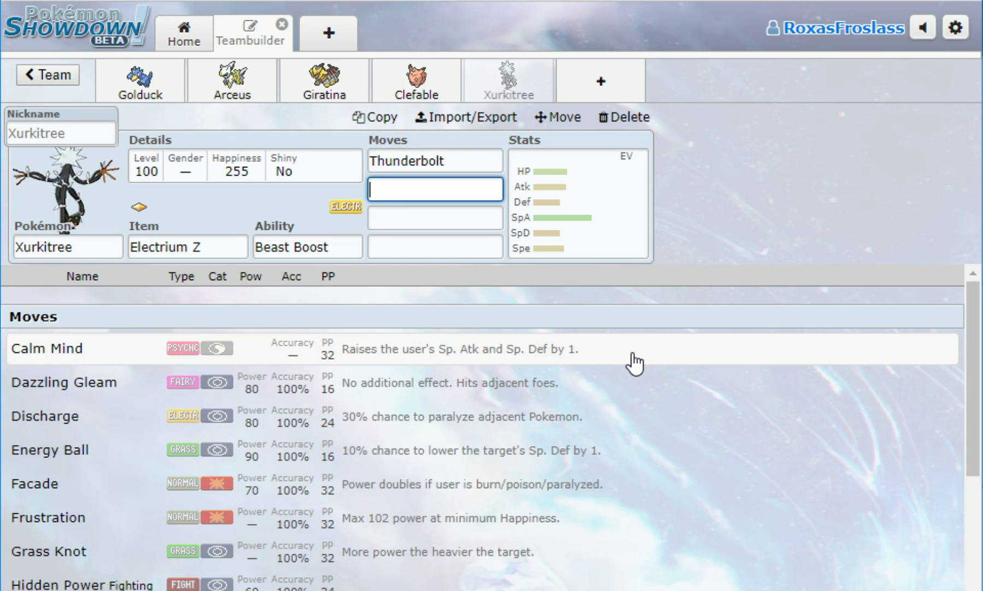
type("ele")
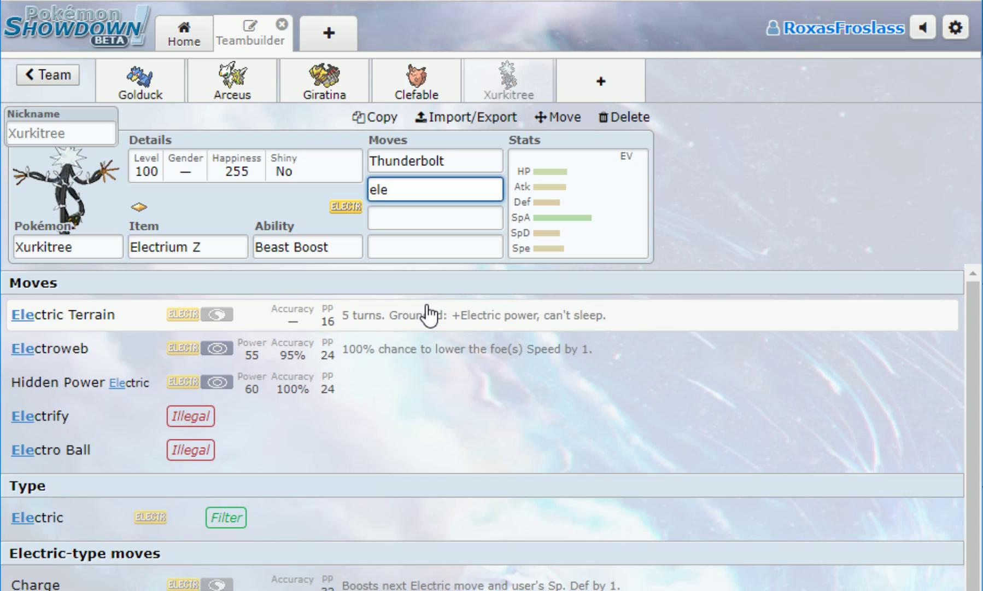
left_click(505, 315)
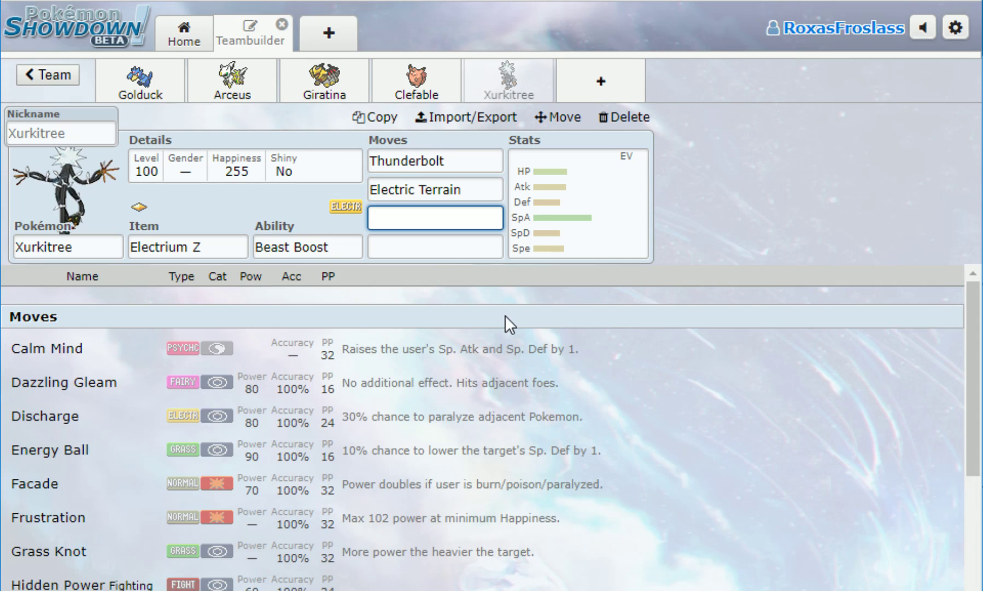
Set Energy Ball as Xurkitree's third move
type("ele")
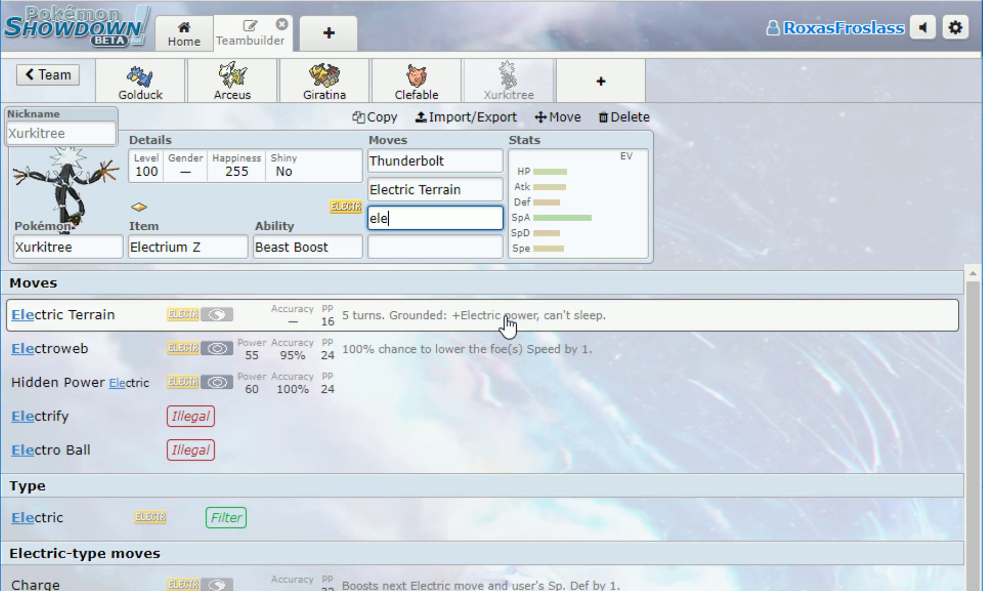
key("BackSpace")
key("BackSpace")
type("ne")
key("Return")
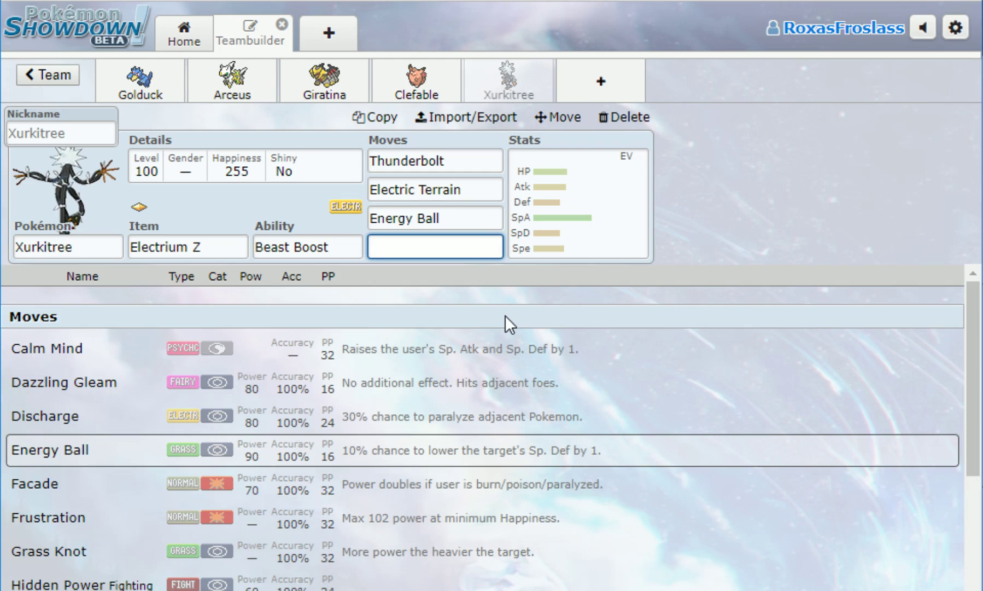
Look through Xurkitree's available moves and set Dazzling Gleam as its fourth move
scroll(492, 427, "down", 2)
scroll(492, 426, "down", 2)
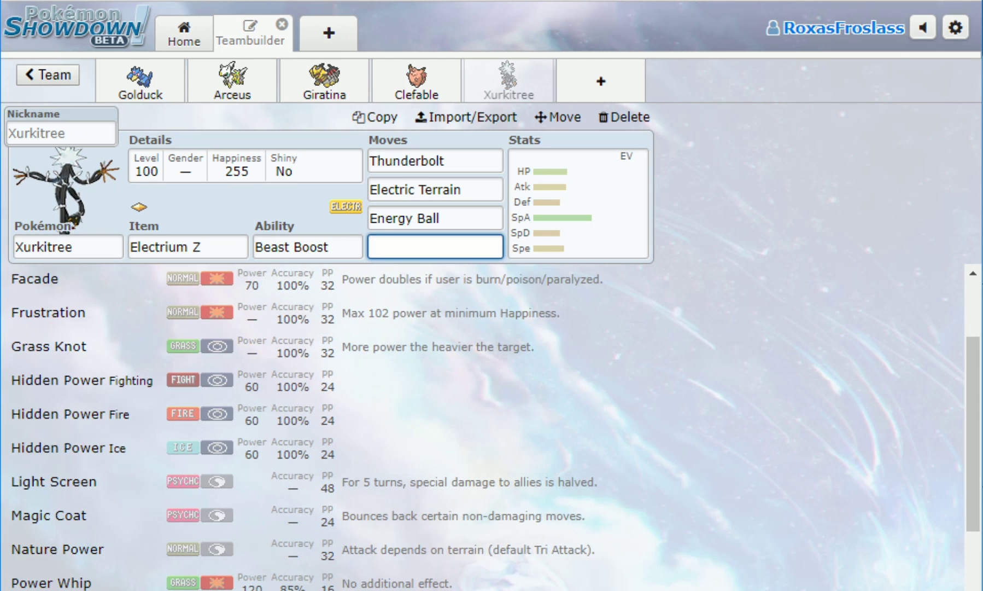
scroll(492, 427, "down", 4)
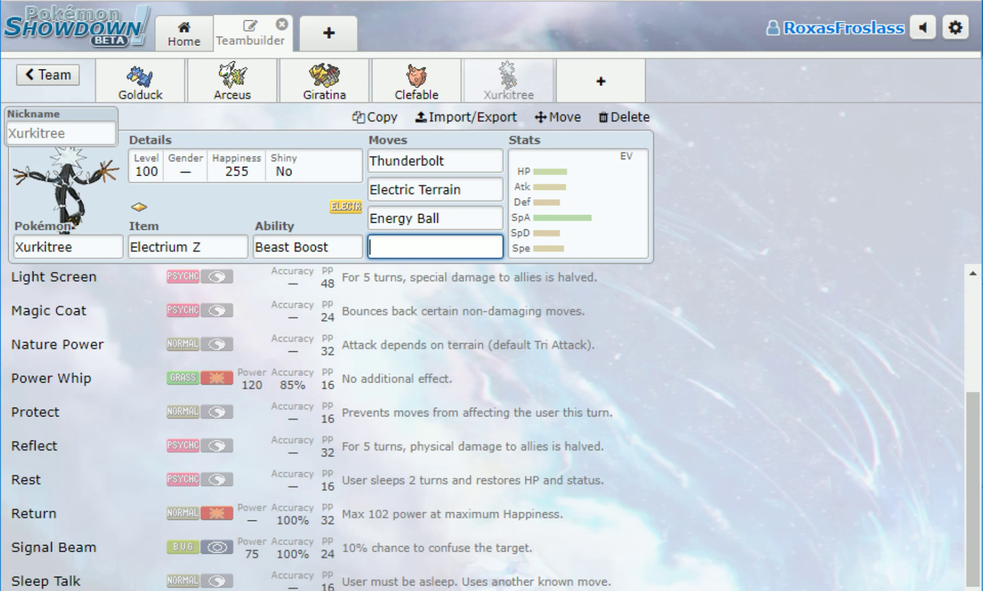
scroll(492, 427, "up", 6)
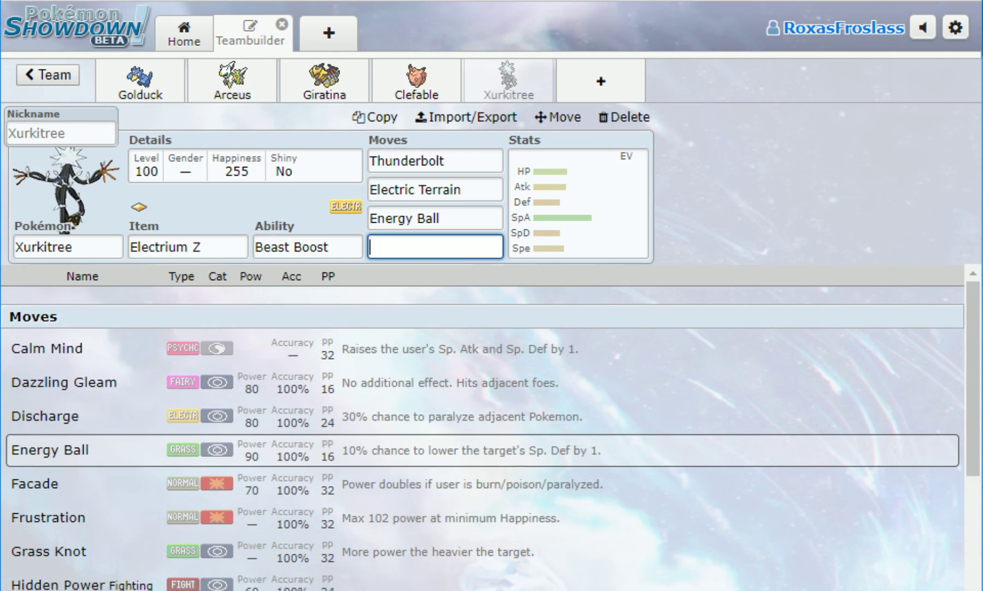
left_click(421, 385)
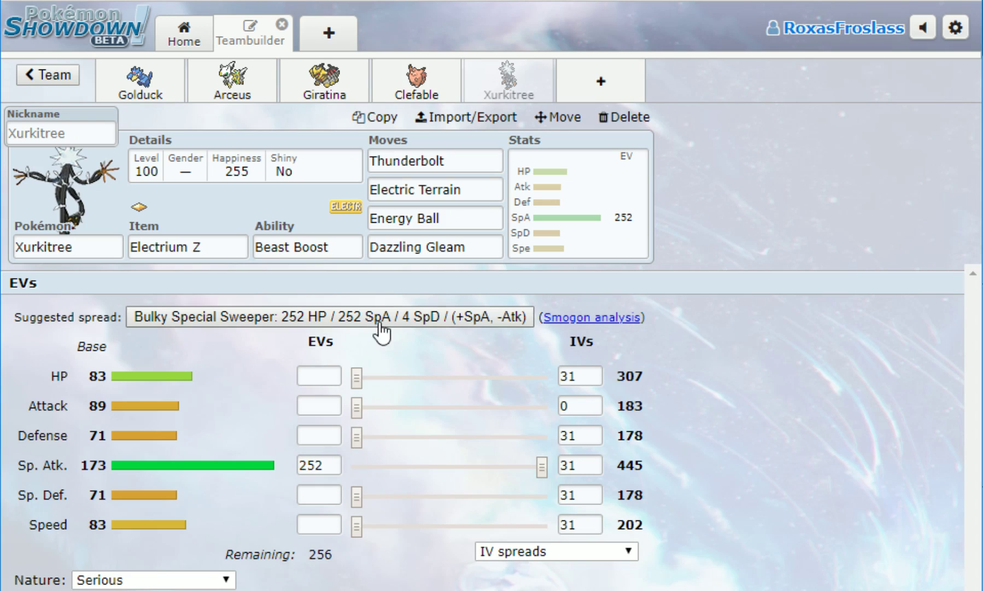
Give Xurkitree 252 Sp. Atk., 252 Speed and 4 Defense EVs, with a nature that raises Sp. Atk. and lowers Attack
left_click_drag(357, 526, 547, 526)
left_click(330, 468)
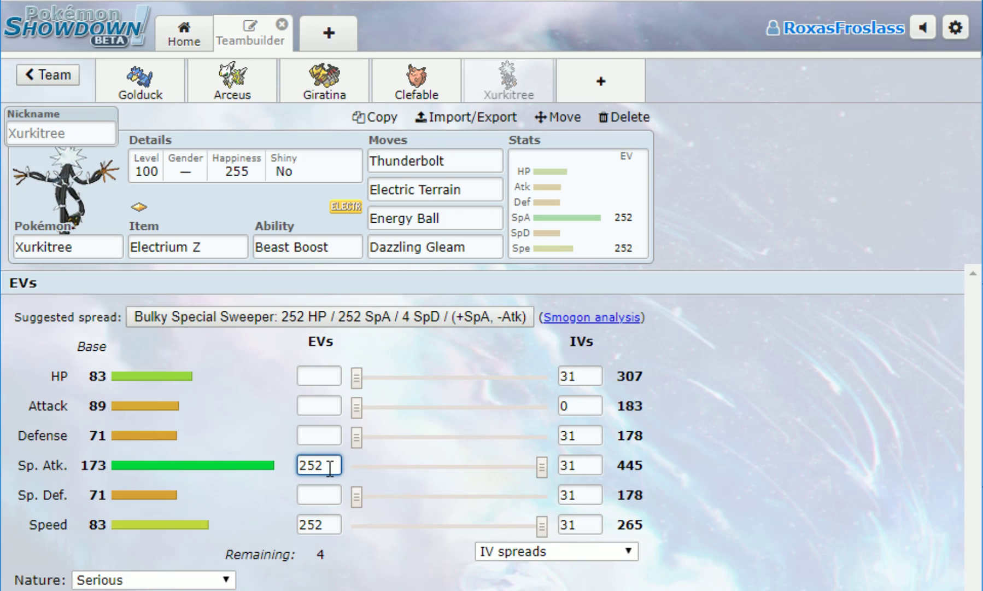
type("+")
left_click(309, 403)
type("-")
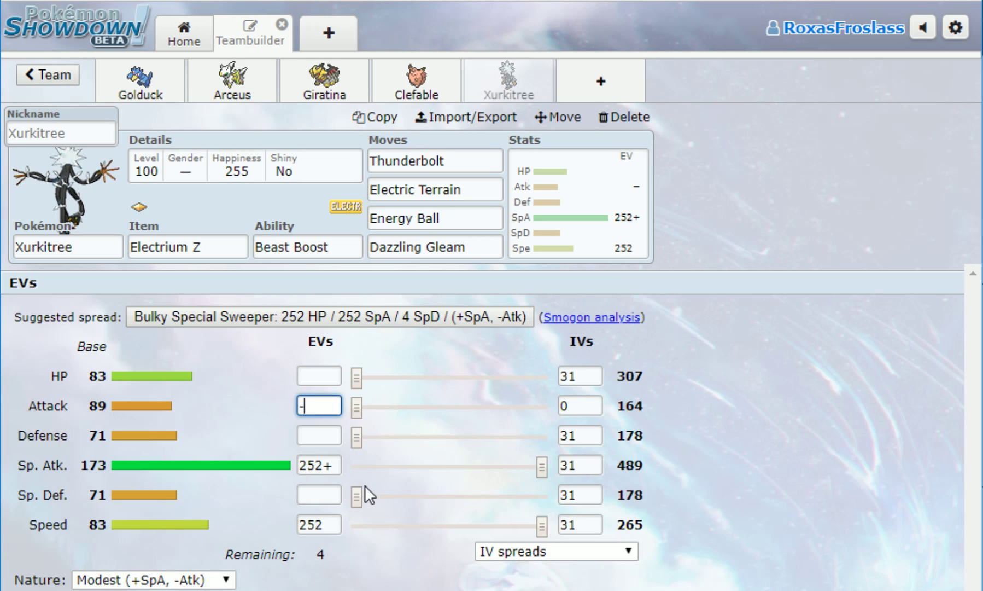
left_click(367, 431)
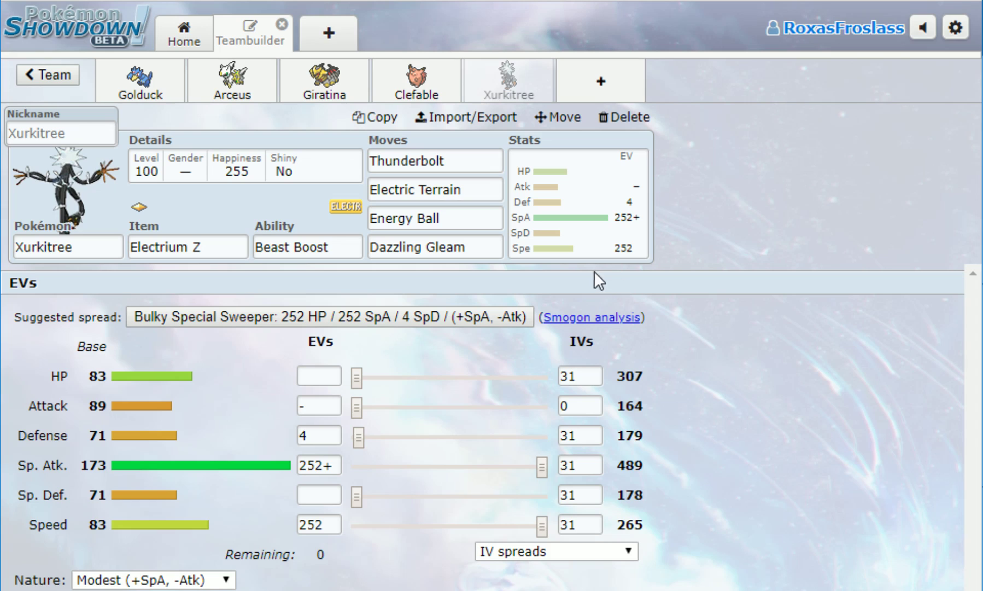
Open a sixth team slot and filter the Pokémon list to those that learn Rapid Spin
left_click(601, 82)
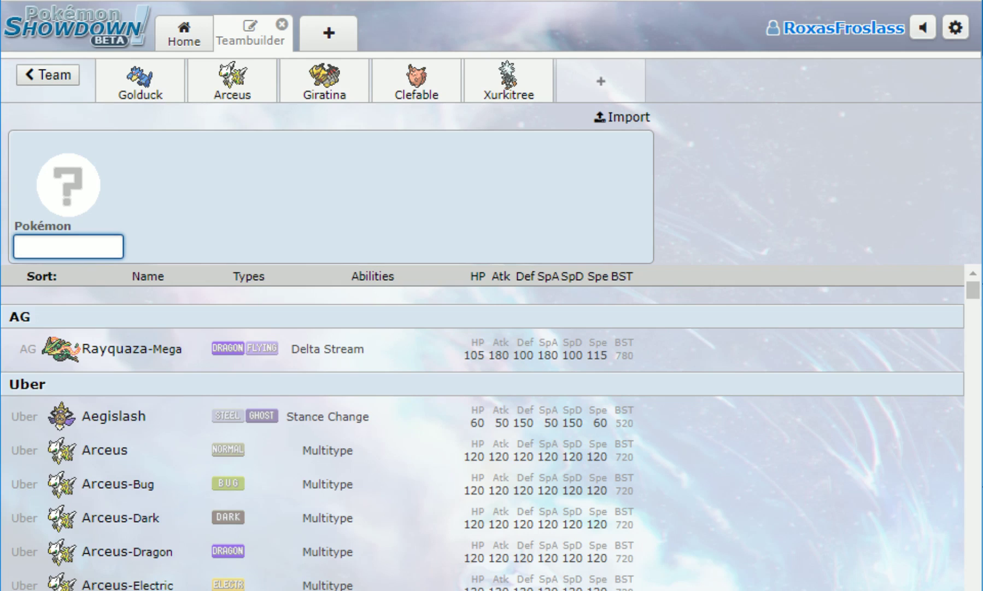
type("s")
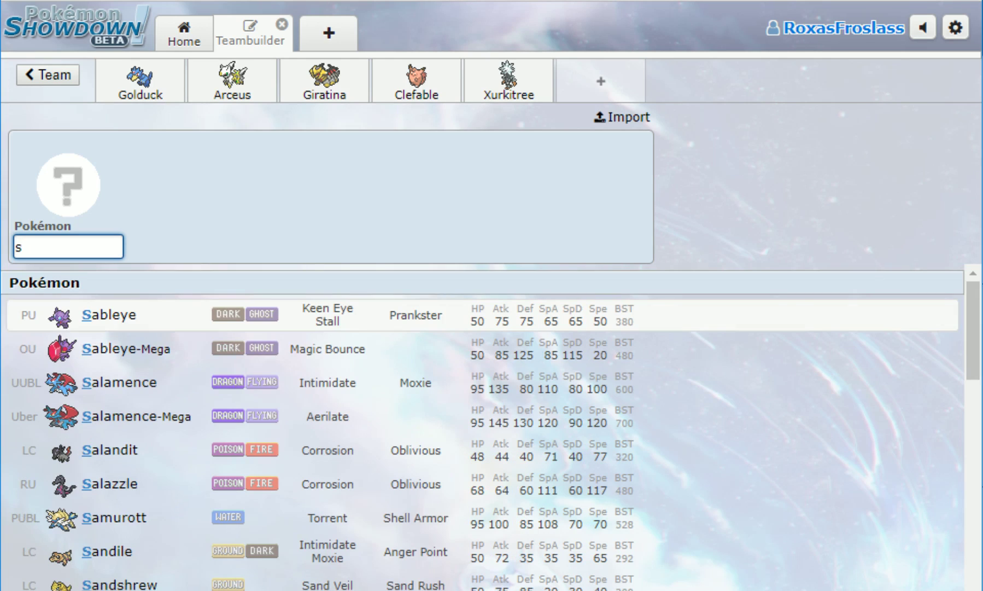
type("ol")
key("BackSpace")
key("BackSpace")
key("BackSpace")
type("rap")
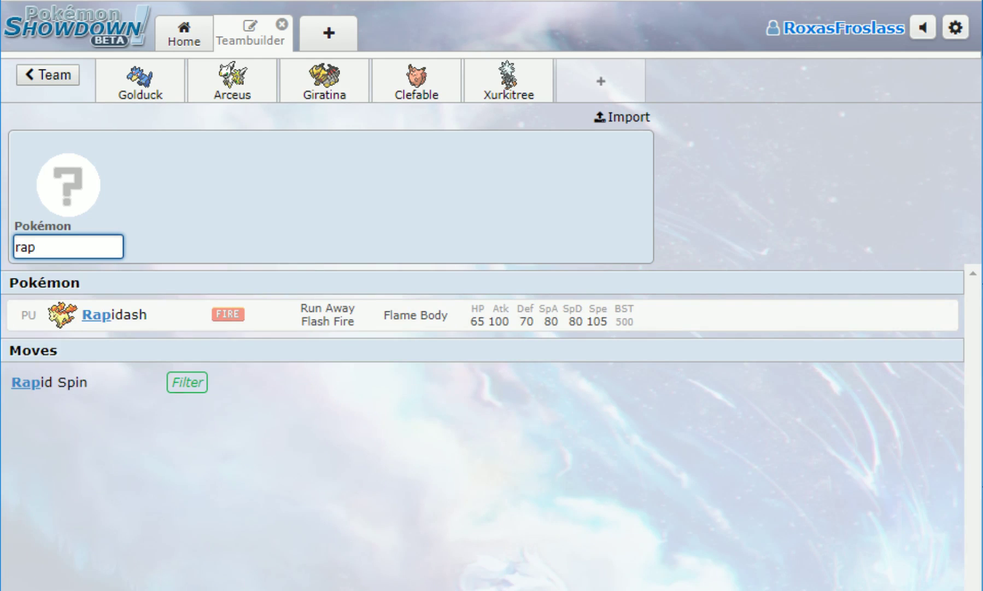
left_click(86, 382)
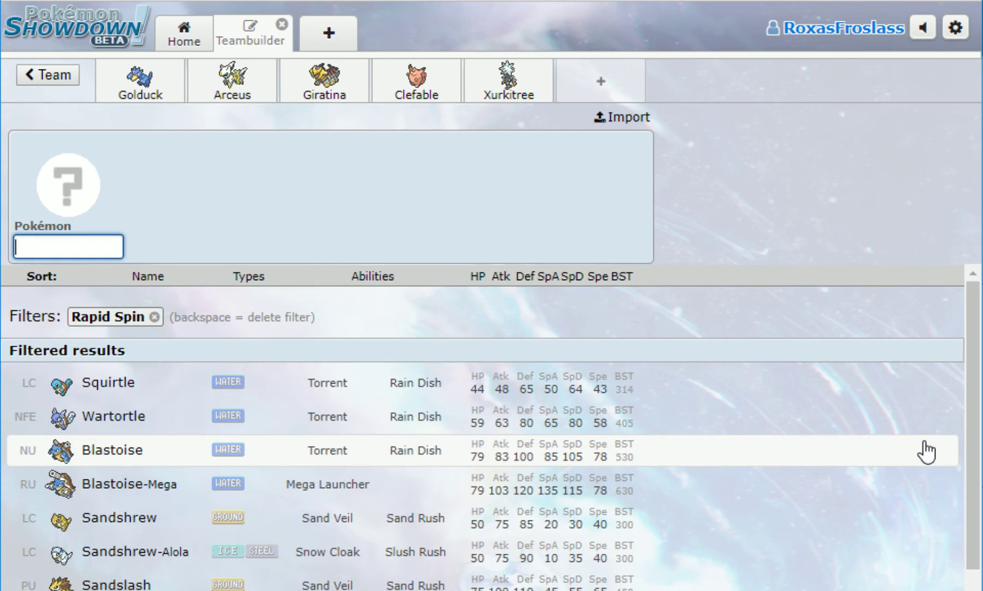
Choose Donphan from the filtered Pokémon and give it a Sitrus Berry and the Sturdy ability
scroll(926, 451, "down", 2)
scroll(926, 451, "down", 3)
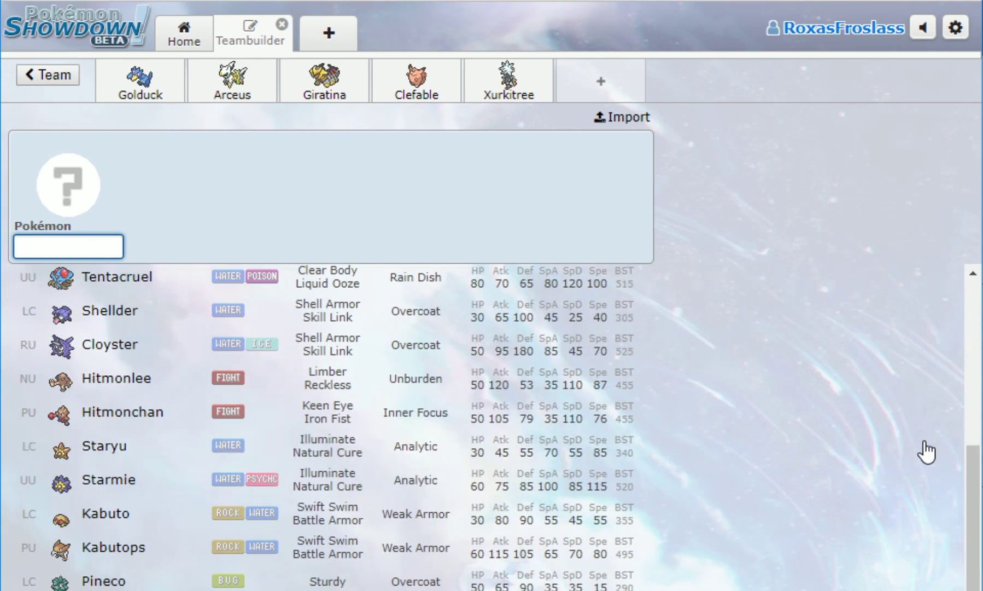
scroll(926, 451, "down", 2)
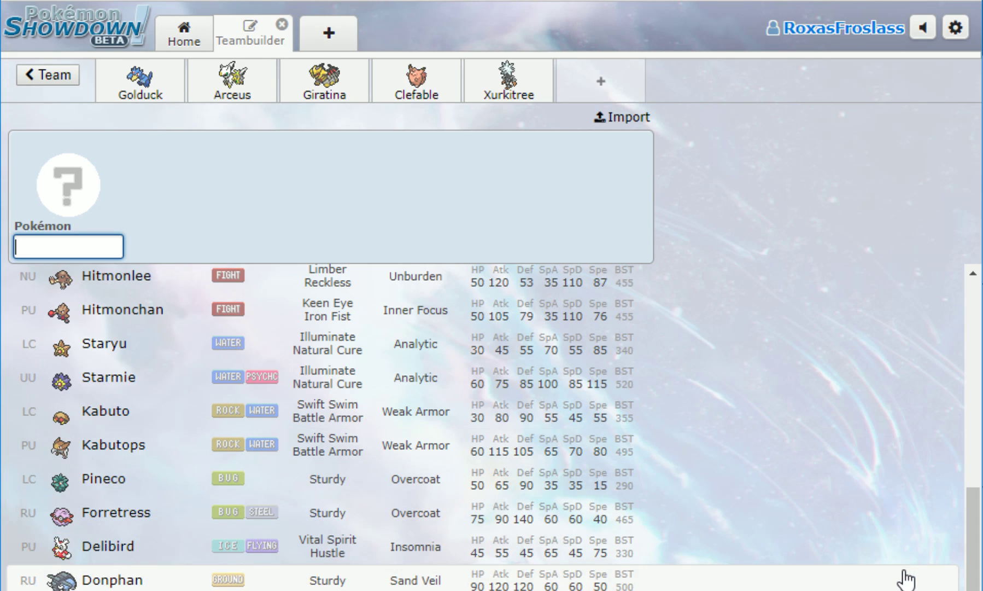
left_click(905, 578)
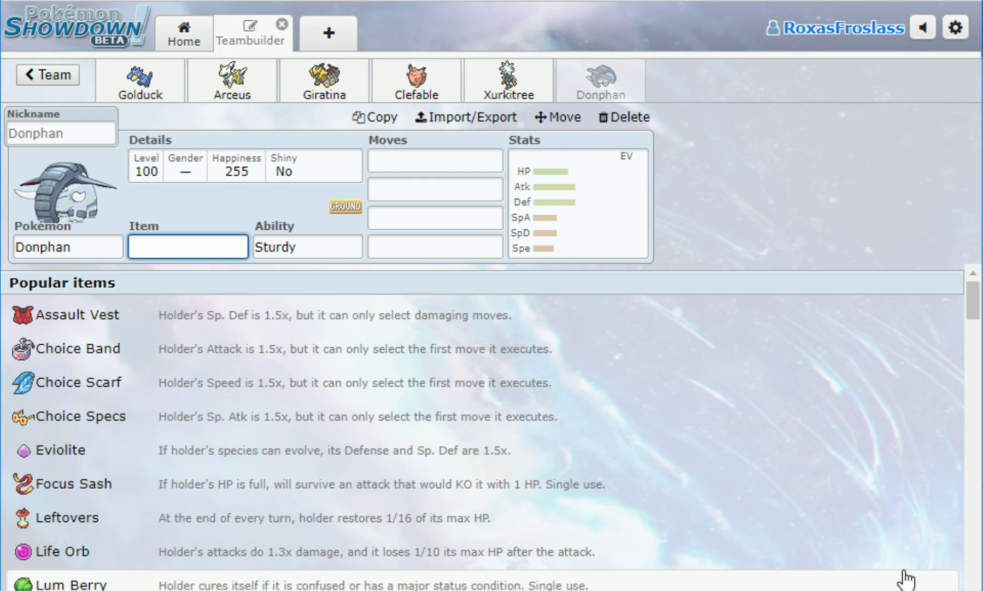
type("si")
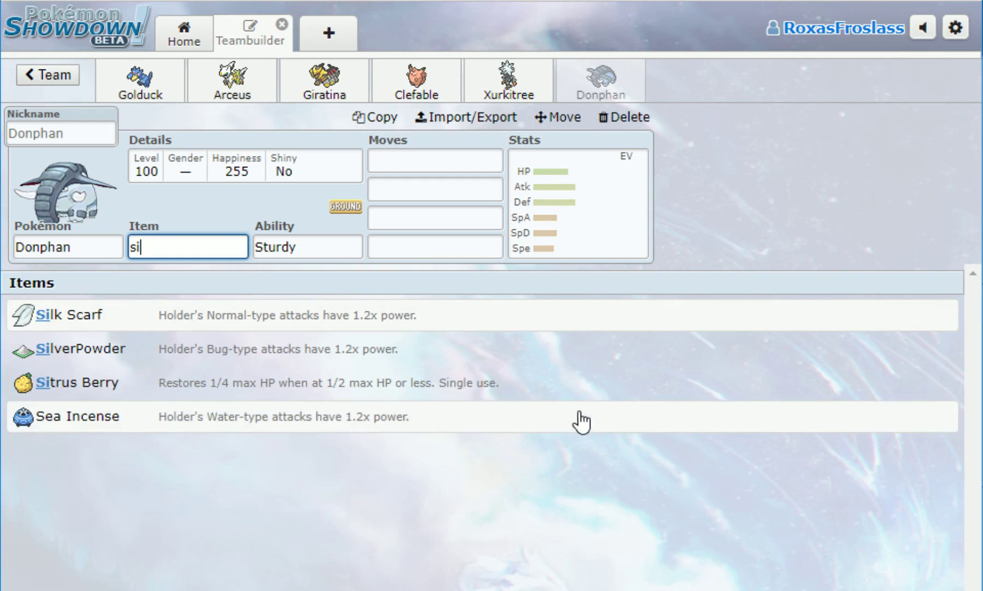
left_click(580, 383)
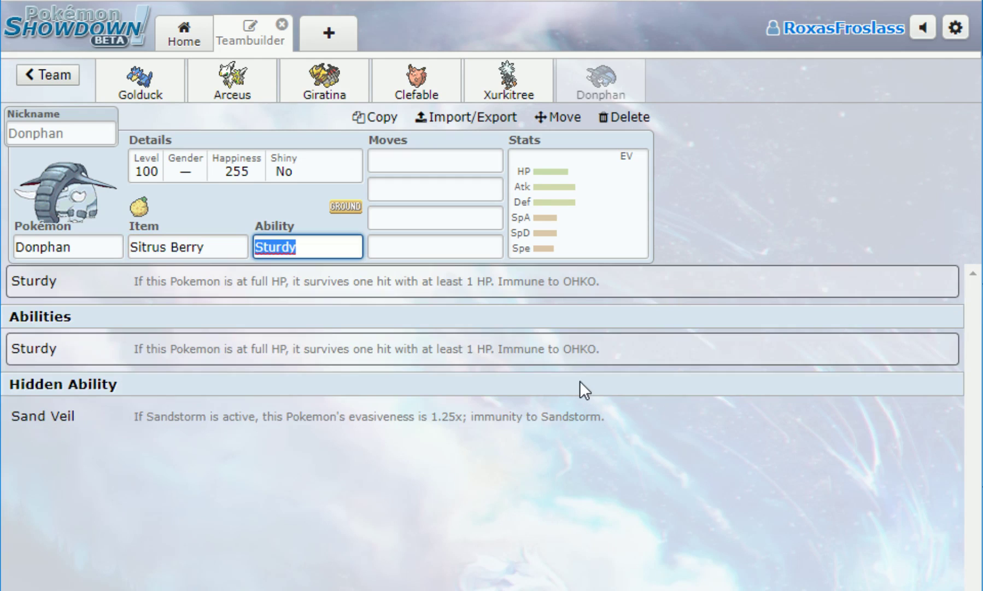
left_click(324, 348)
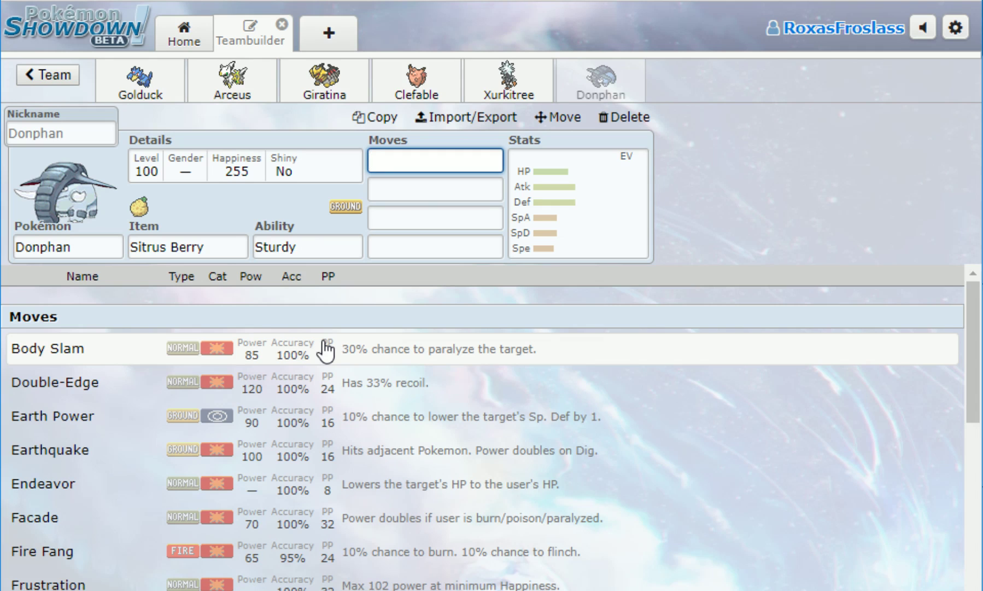
Set Stealth Rock and Rapid Spin as Donphan's first and second moves
type("se")
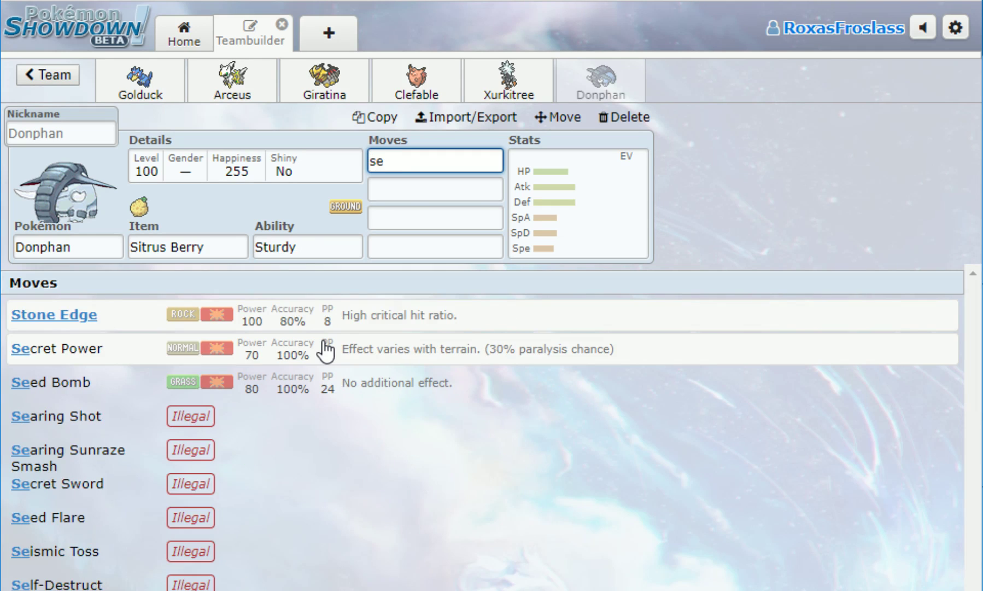
key("BackSpace")
type("t")
key("Return")
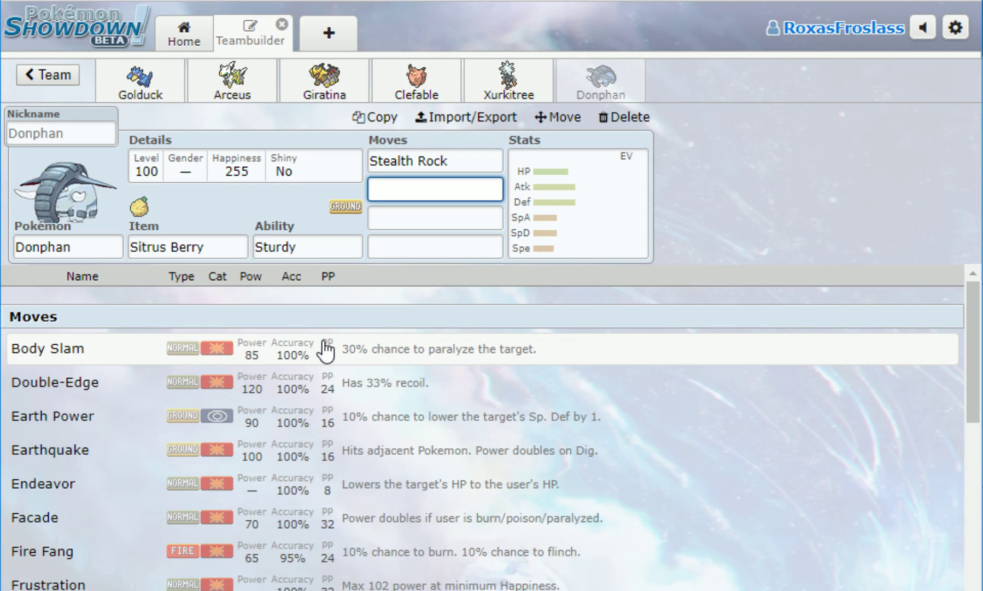
type("rap")
key("Return")
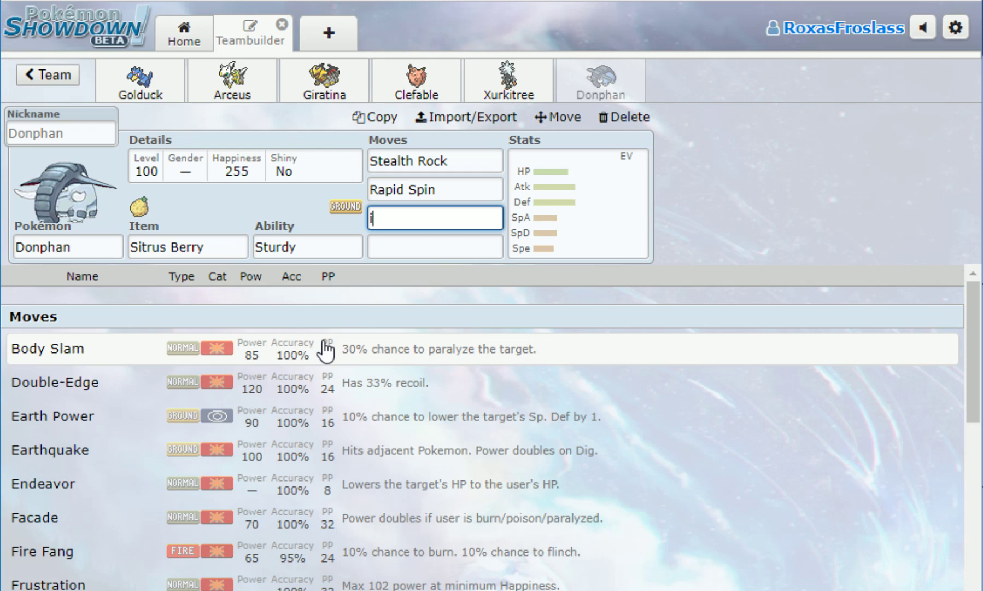
Set Ice Shard and Earthquake as Donphan's third and fourth moves
type("ice")
key("Return")
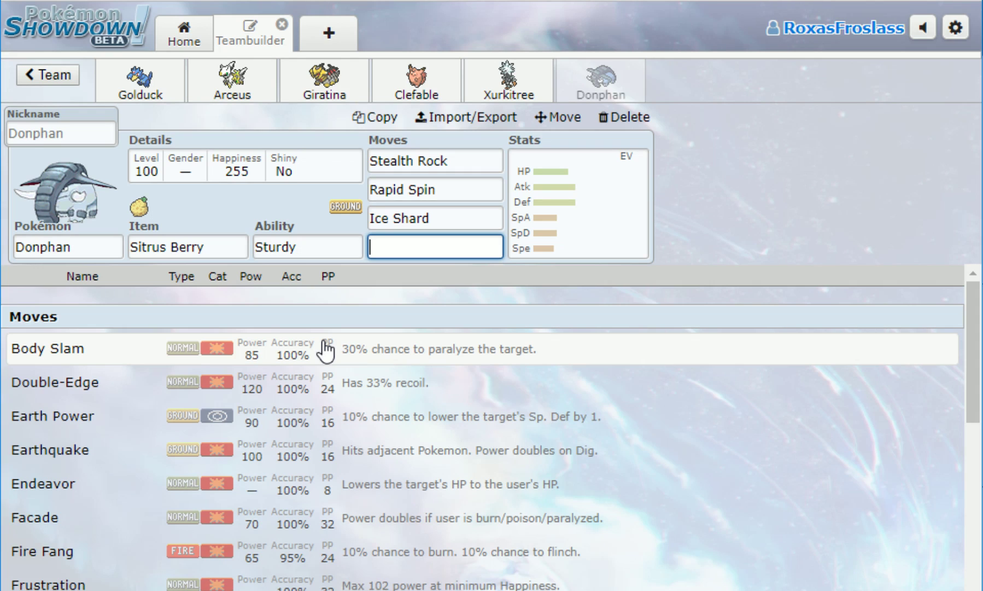
type("ea")
left_click(327, 350)
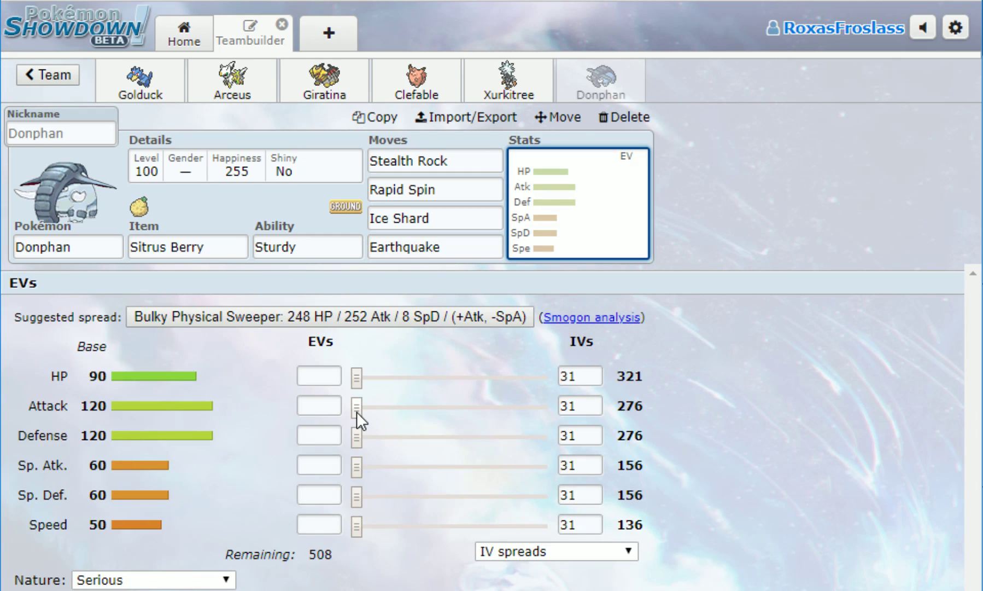
Apply Donphan's suggested Bulky Physical Sweeper spread of 248 HP, 252 Atk and 8 SpD EVs with +Atk, -SpA
left_click_drag(362, 405, 689, 415)
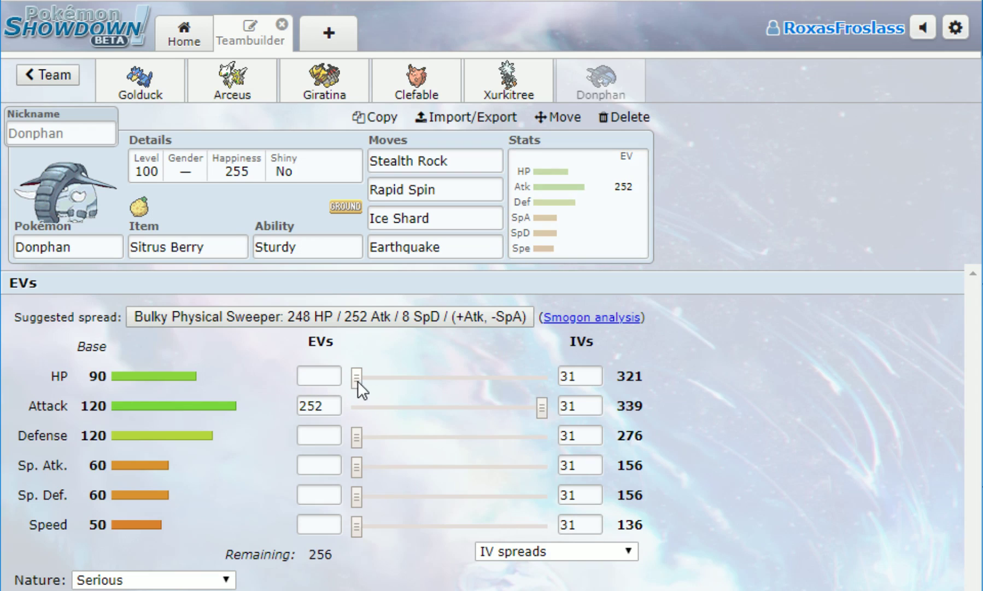
left_click_drag(356, 379, 780, 389)
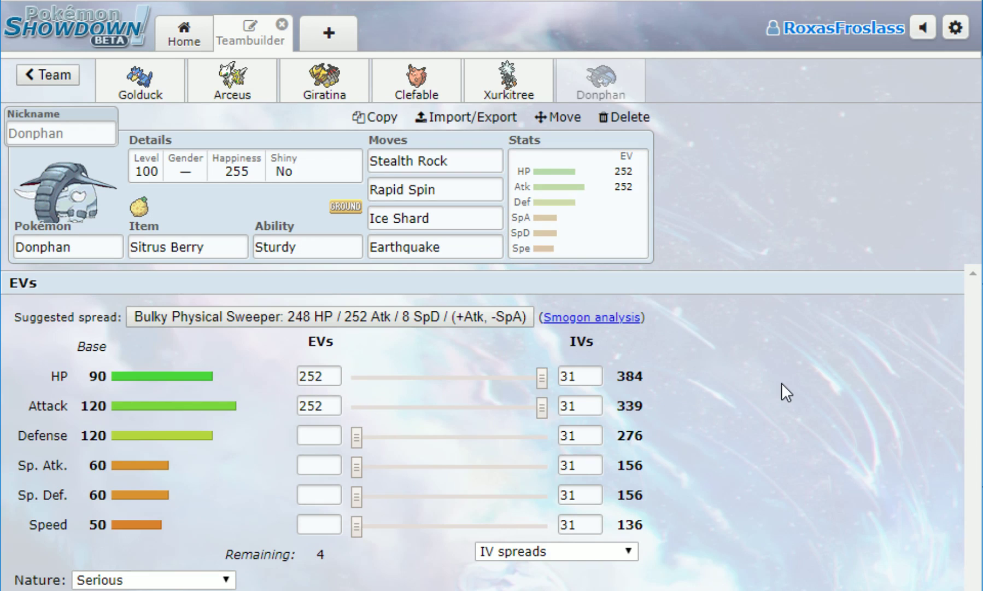
left_click(514, 317)
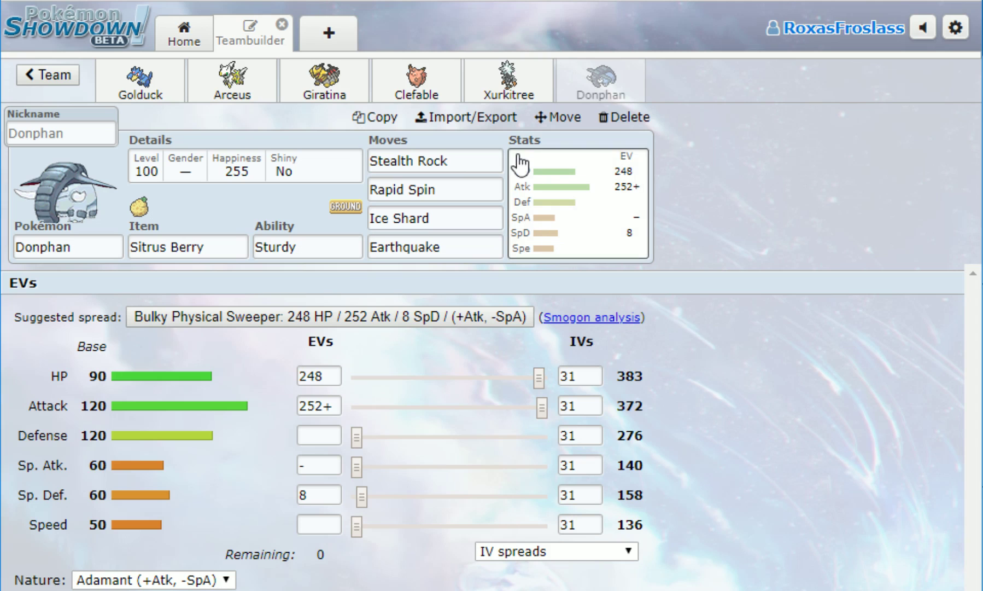
Review the sets of all six team members from Golduck through Donphan, ending back on Golduck
left_click(174, 95)
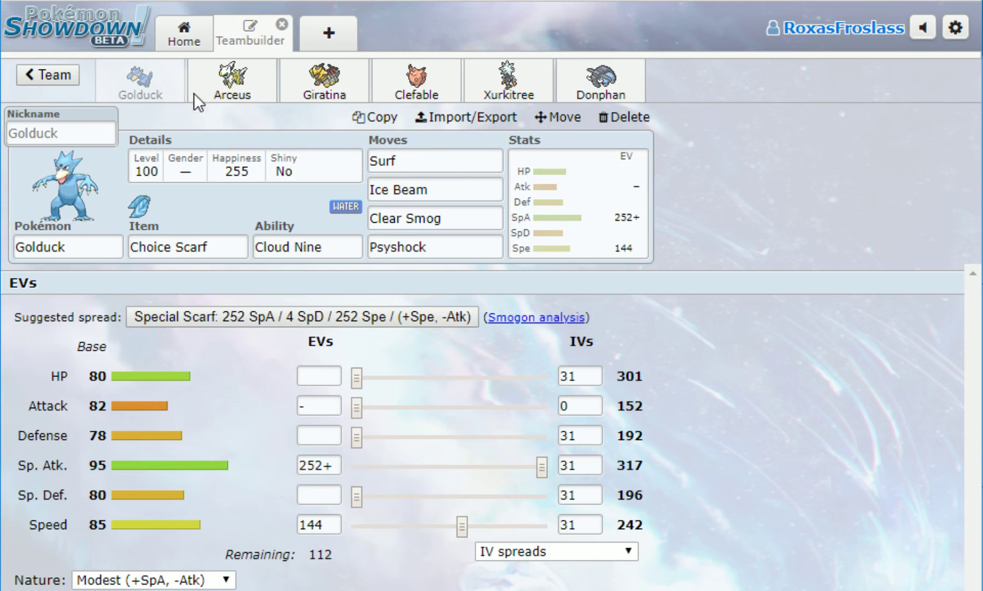
left_click(272, 97)
left_click(333, 95)
left_click(434, 92)
left_click(490, 89)
left_click(608, 88)
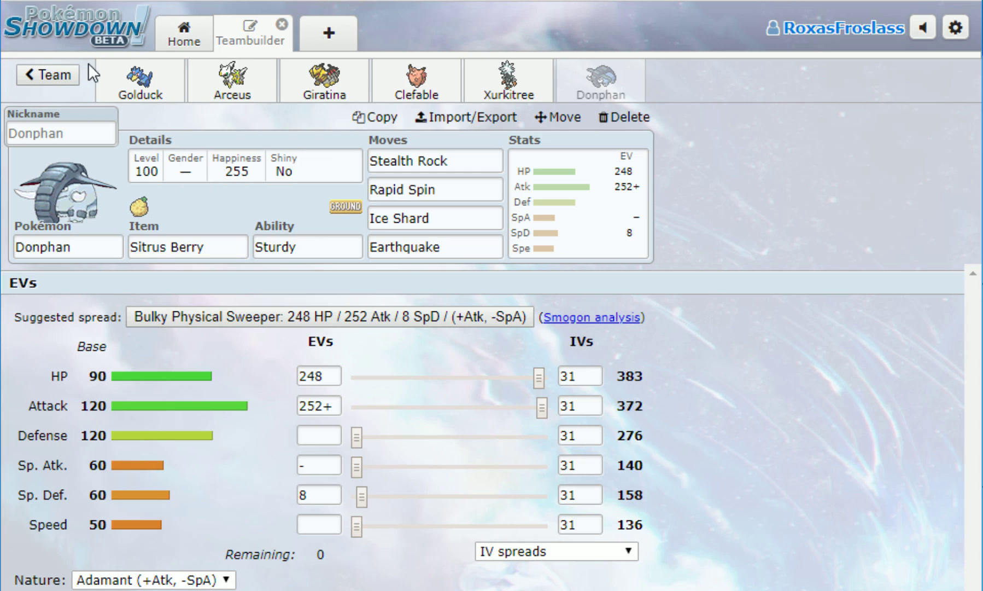
left_click(114, 79)
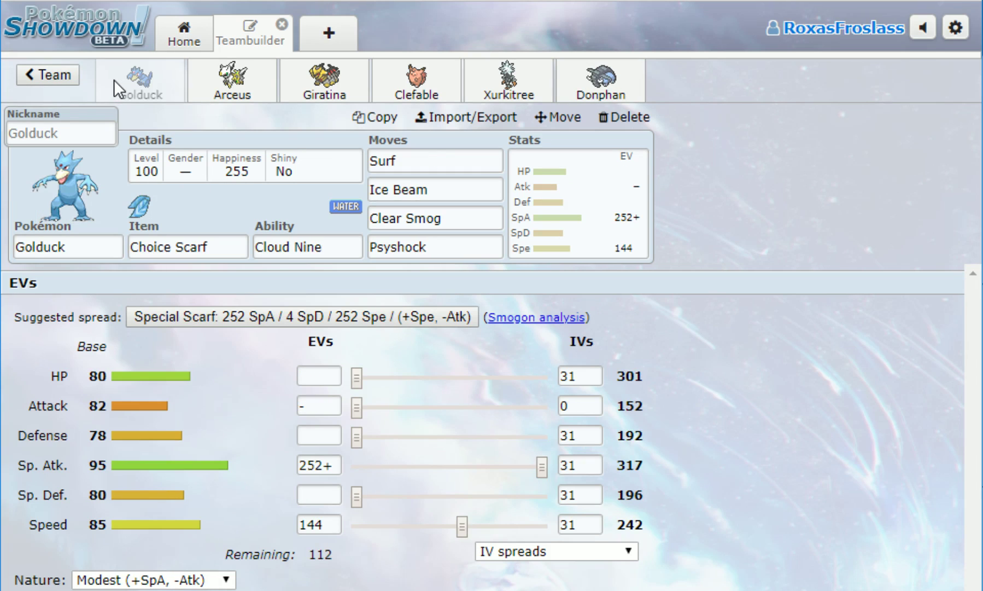